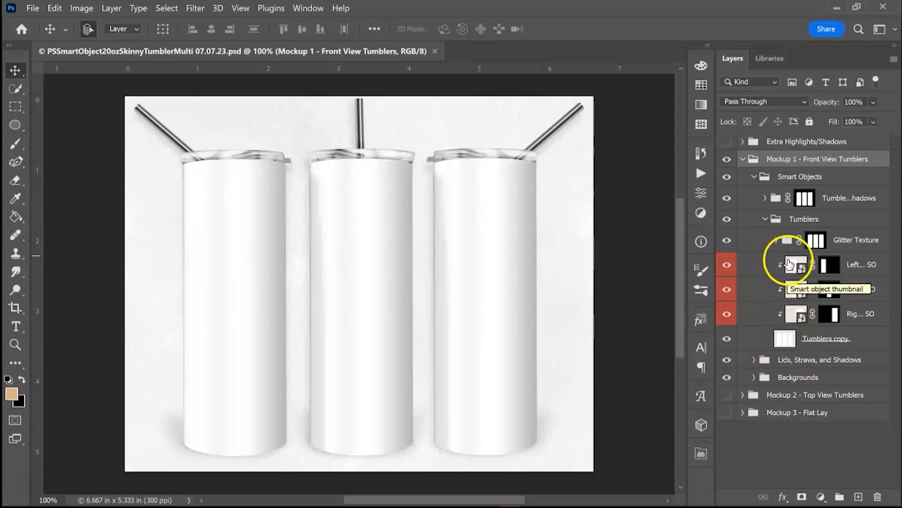
# Step: Open the contents of the left tumbler smart object in Mockup 1 for editing
pyautogui.click(790, 265)
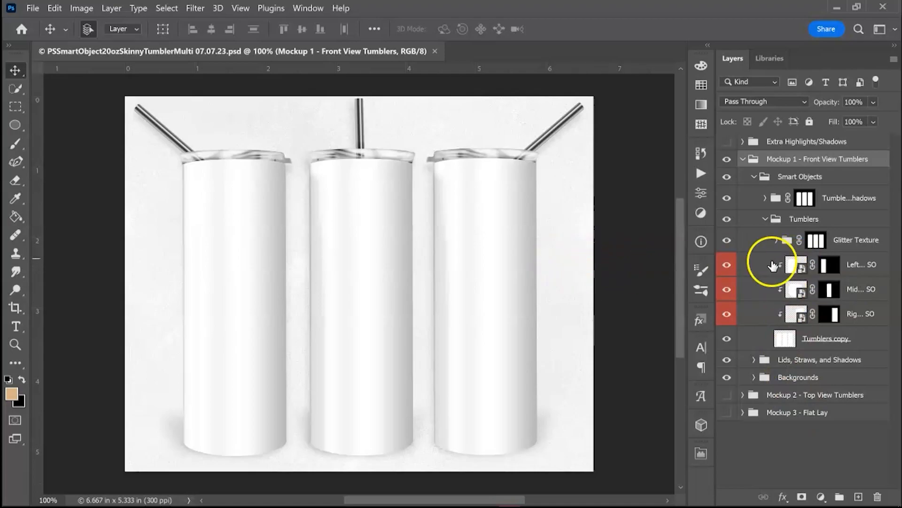
pyautogui.doubleClick(797, 268)
pyautogui.click(539, 20)
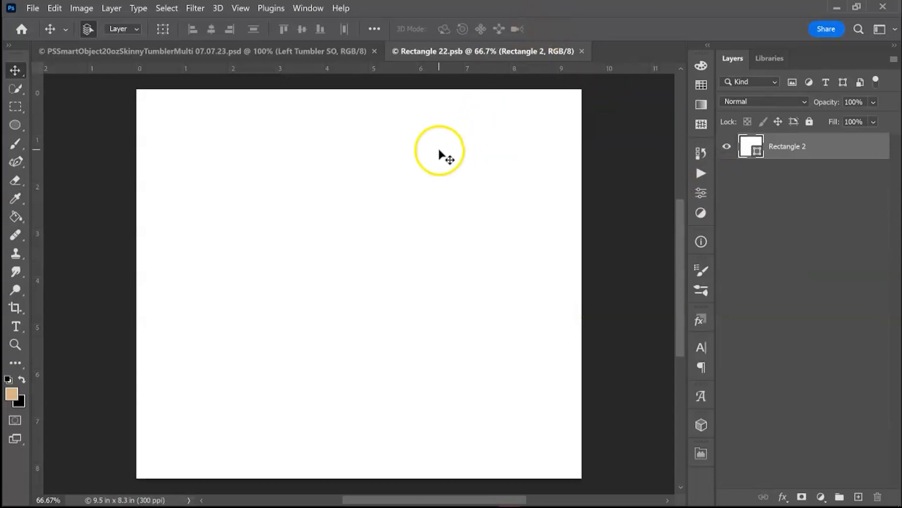
# Step: Open the flat Blue Yellow and White Glitter Paw Print Milky Way.jpg design from the March tumbler folder of 2023 Designs
pyautogui.click(31, 8)
pyautogui.click(39, 32)
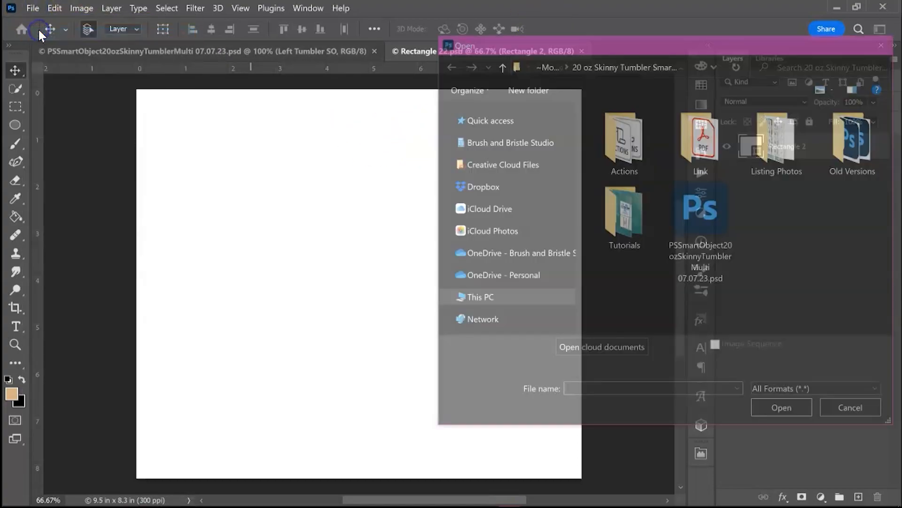
pyautogui.scroll(3, 530, 160)
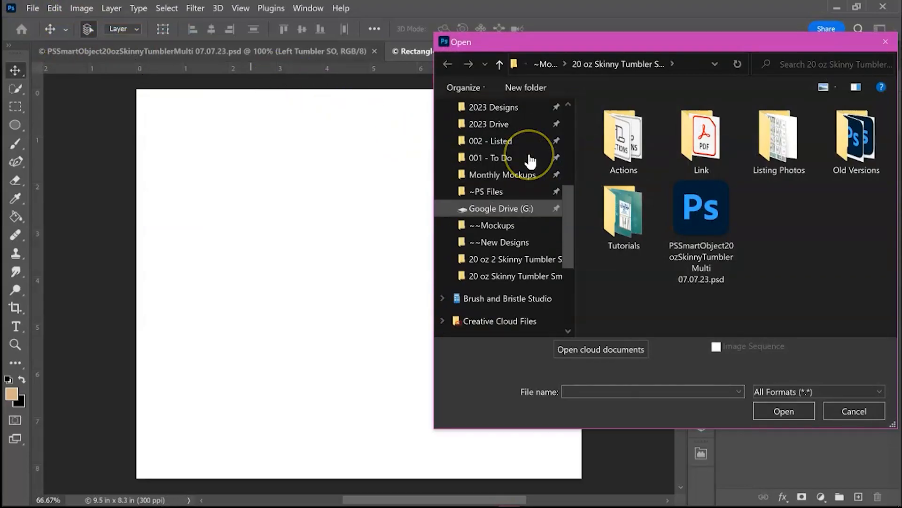
pyautogui.scroll(1, 530, 160)
pyautogui.click(520, 141)
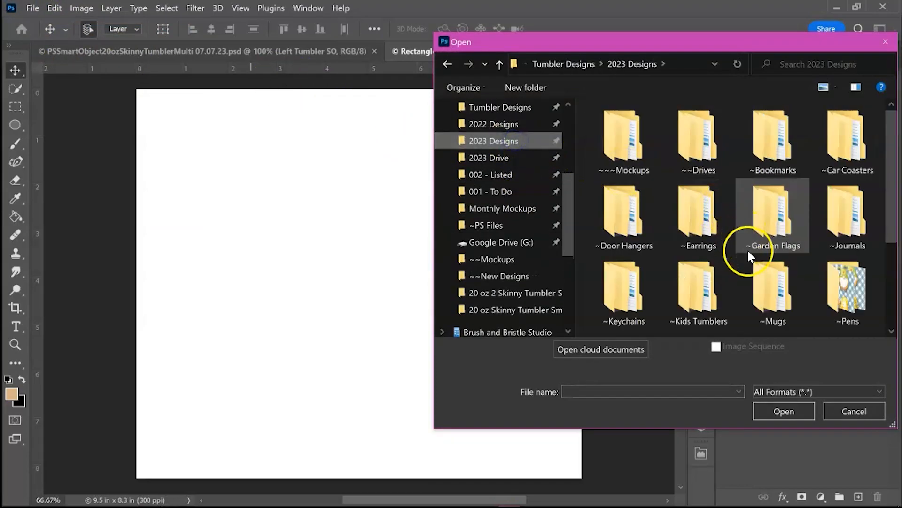
pyautogui.scroll(-2, 749, 253)
pyautogui.doubleClick(697, 230)
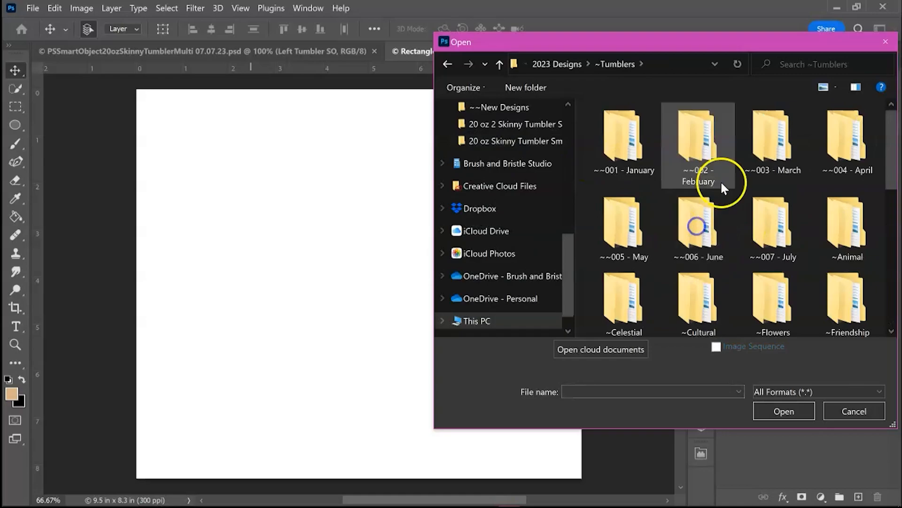
pyautogui.doubleClick(762, 150)
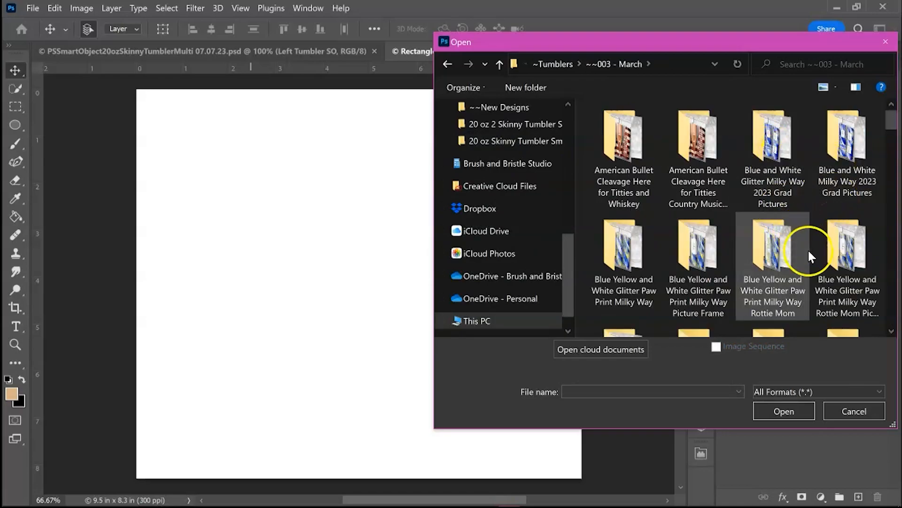
pyautogui.doubleClick(627, 260)
pyautogui.doubleClick(838, 139)
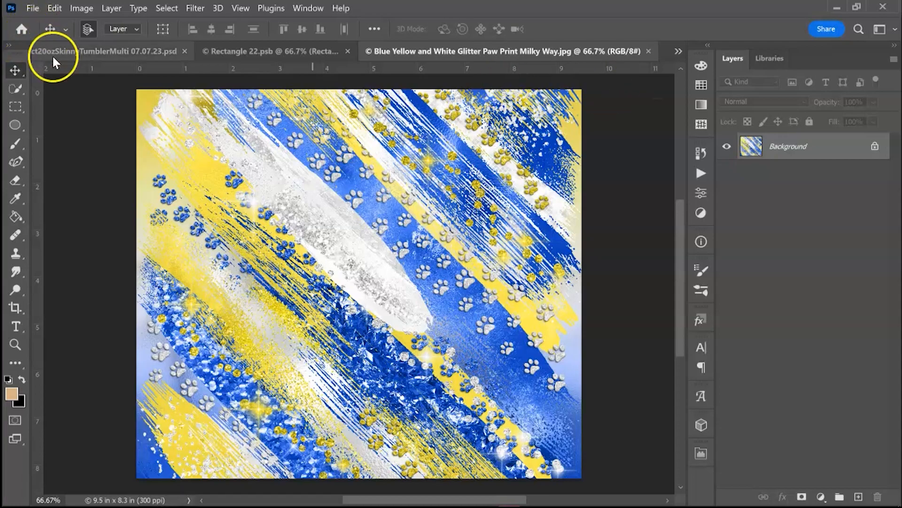
# Step: Select the whole paw print design with the Rectangular Marquee tool, copy it, and close the JPG
pyautogui.click(17, 104)
pyautogui.moveTo(75, 86); pyautogui.dragTo(617, 492)
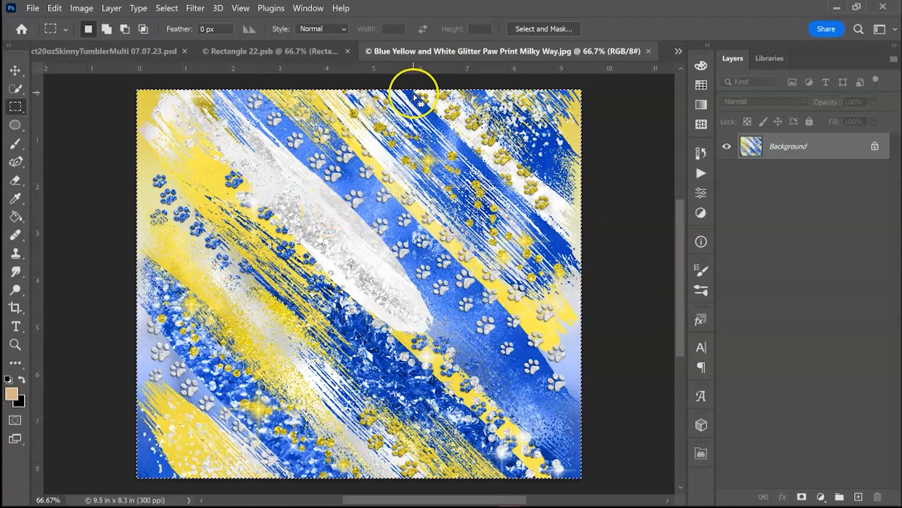
pyautogui.click(54, 8)
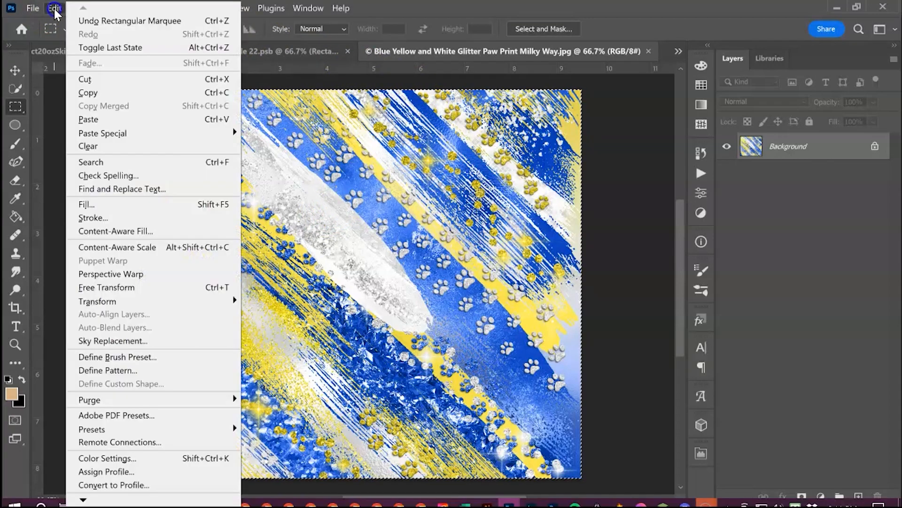
pyautogui.click(111, 92)
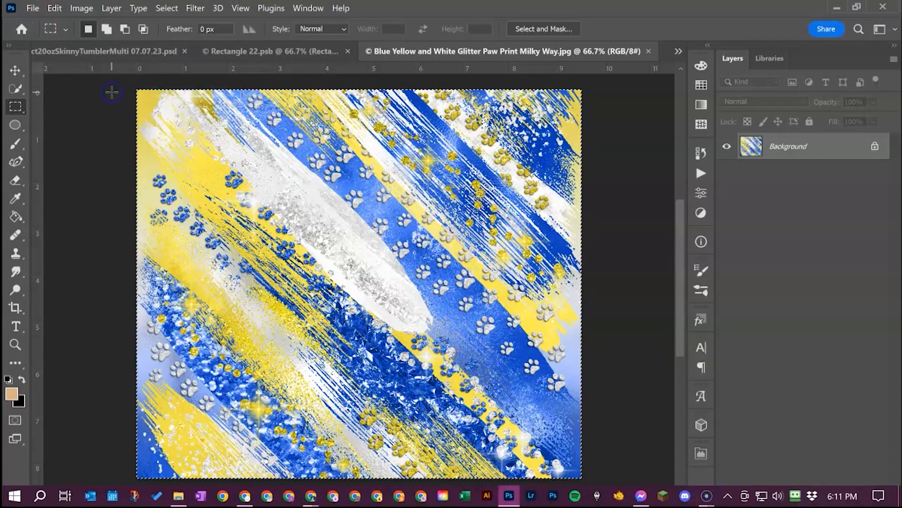
pyautogui.click(649, 50)
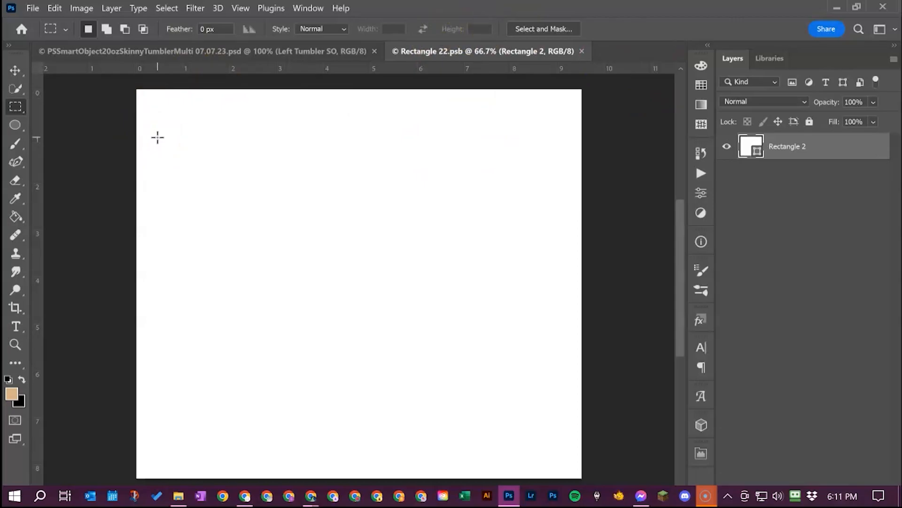
# Step: Paste the copied design into Rectangle 22.psb above the white rectangle
pyautogui.click(56, 35)
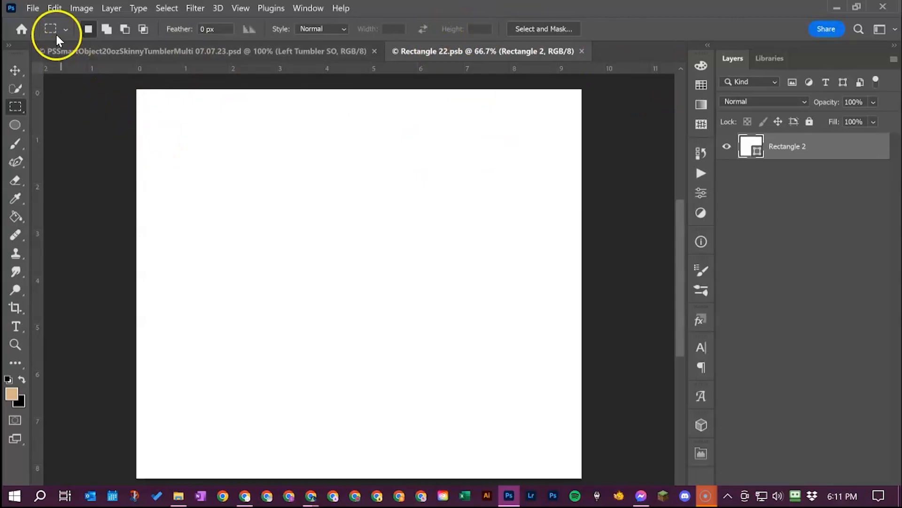
pyautogui.click(54, 9)
pyautogui.click(113, 119)
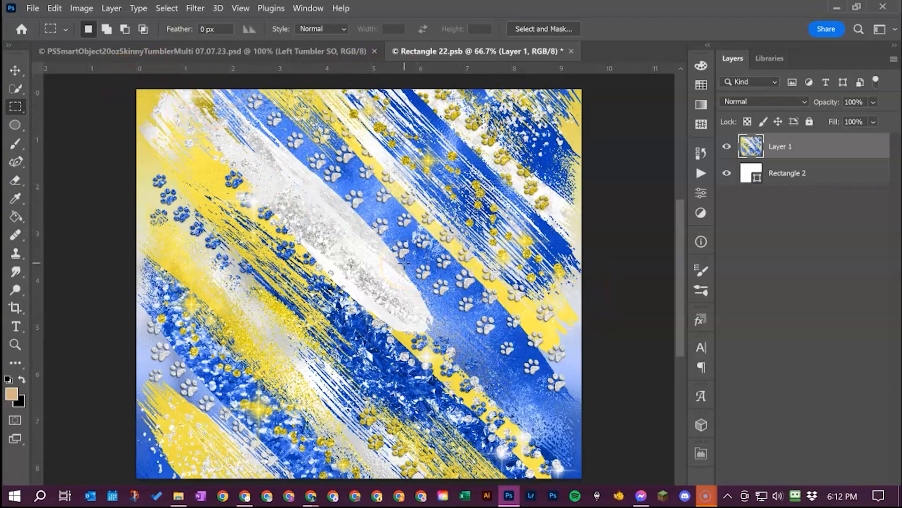
# Step: Free-transform the pasted design and try narrowing it from its left edge to about 94.7% width
pyautogui.click(55, 8)
pyautogui.click(166, 287)
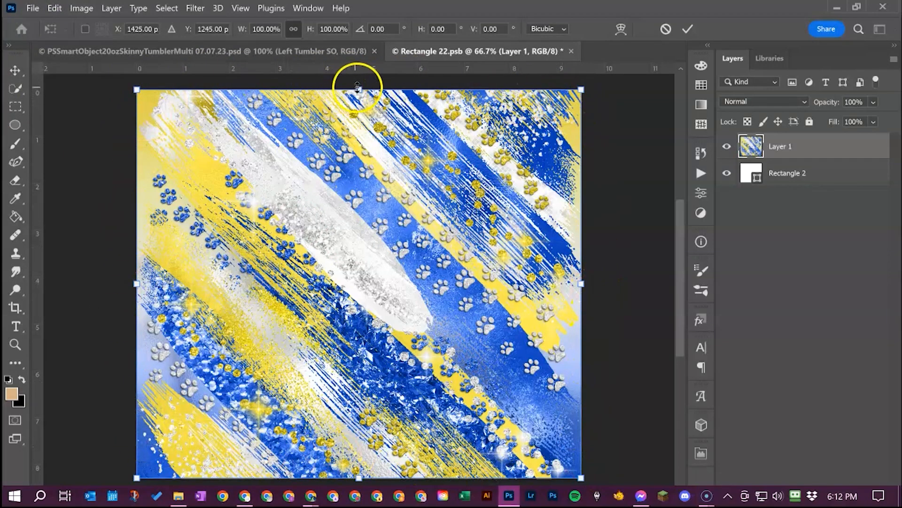
pyautogui.moveTo(359, 88)
pyautogui.mouseDown()
pyautogui.moveTo(363, 256)
pyautogui.moveTo(353, 87)
pyautogui.mouseUp()
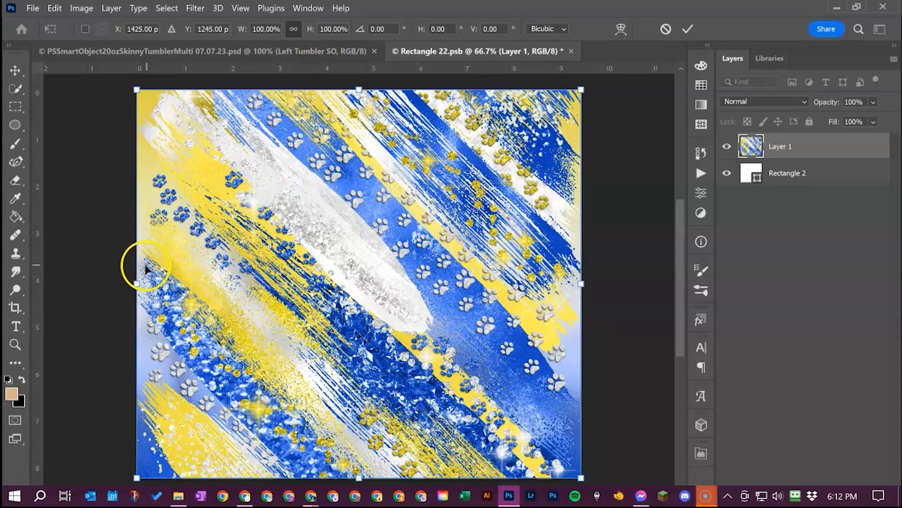
pyautogui.moveTo(136, 284); pyautogui.dragTo(152, 285)
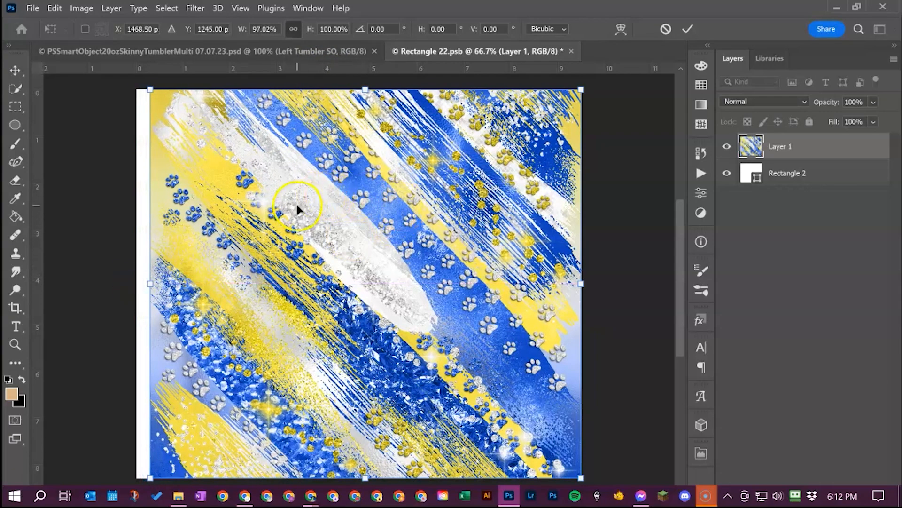
pyautogui.click(147, 282)
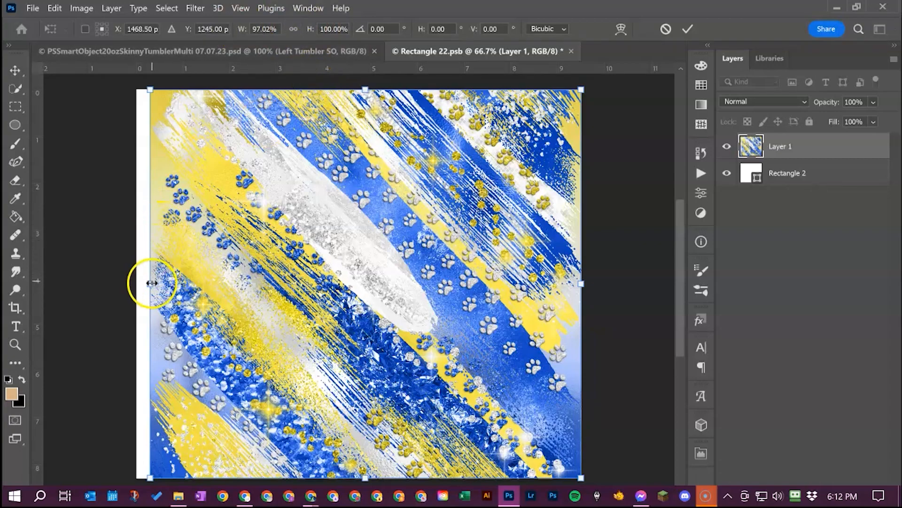
pyautogui.moveTo(151, 283)
pyautogui.mouseDown()
pyautogui.moveTo(196, 280)
pyautogui.moveTo(161, 283)
pyautogui.mouseUp()
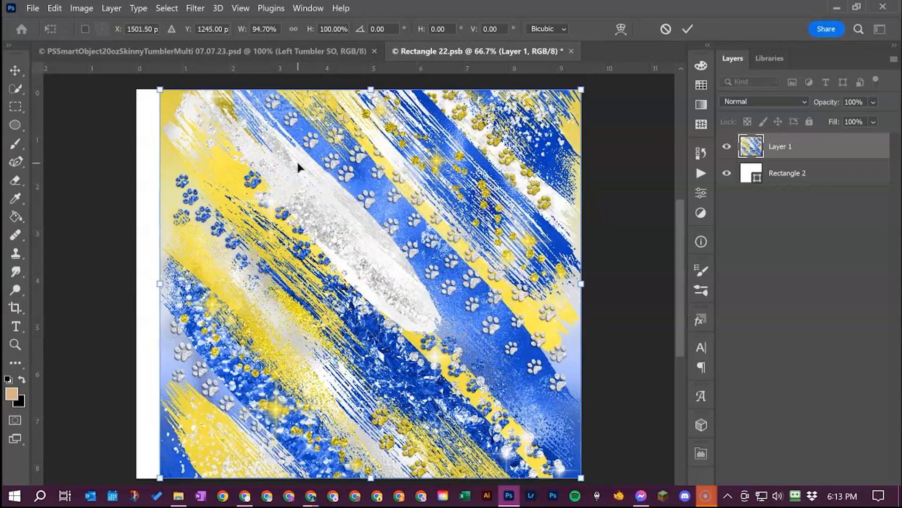
# Step: Link width and height, scale the design back to about 100% so it fills the canvas, and apply the transform
pyautogui.click(293, 29)
pyautogui.moveTo(155, 283); pyautogui.dragTo(127, 289)
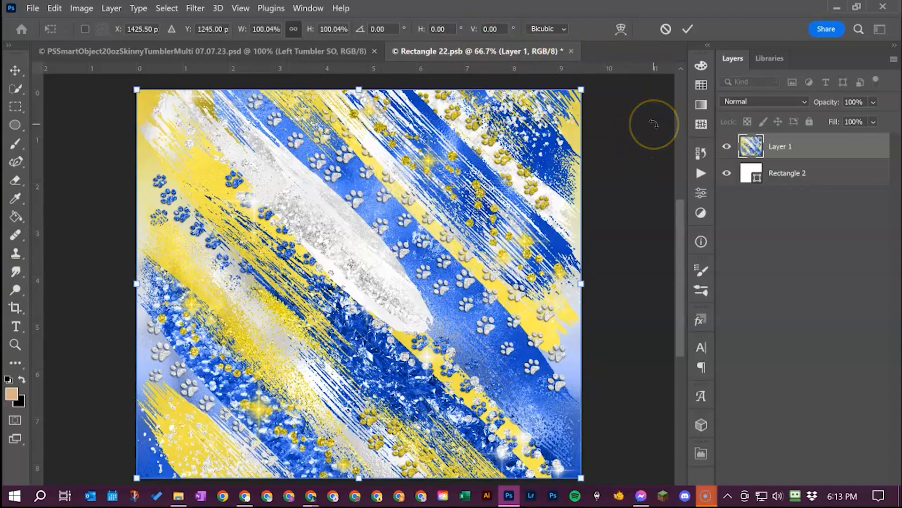
pyautogui.click(692, 30)
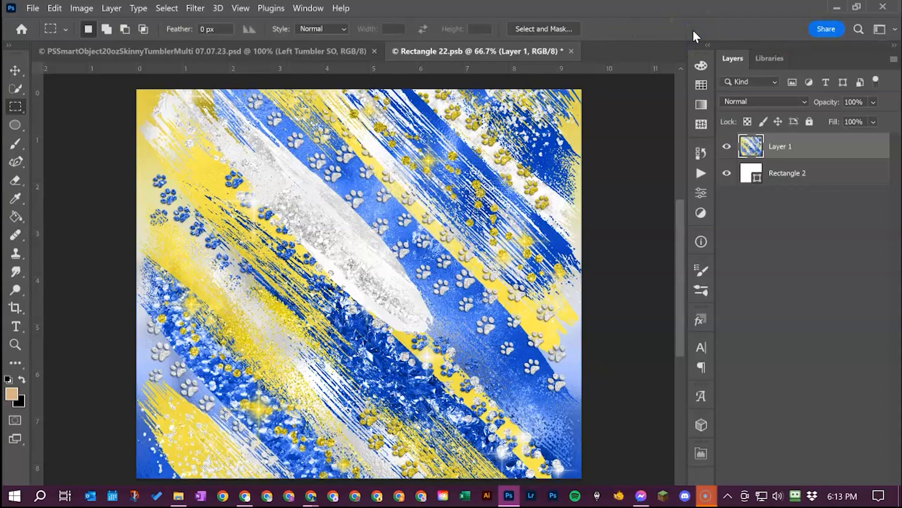
# Step: Save the edited smart object and return to the tumbler mockup document
pyautogui.click(35, 10)
pyautogui.click(75, 156)
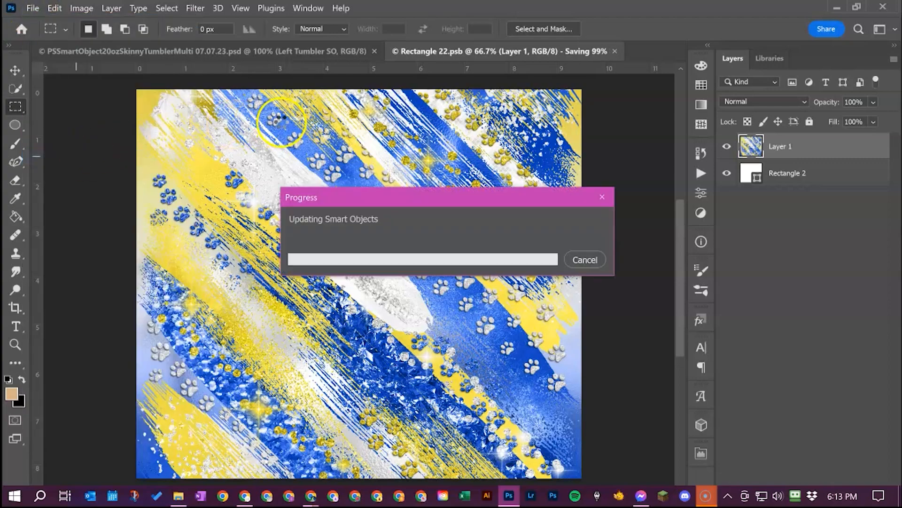
pyautogui.click(220, 49)
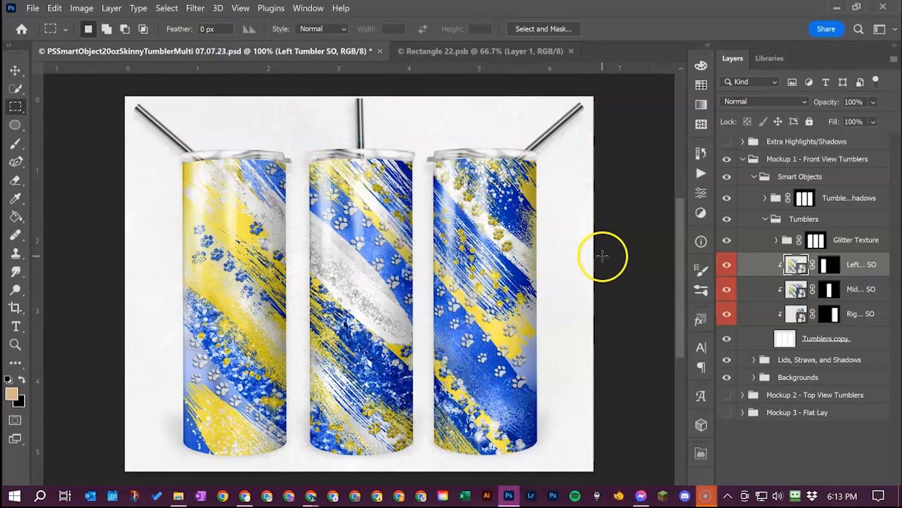
# Step: View the design in the Top View and Flat Lay mockups, and return to the expanded Front View mockup
pyautogui.click(732, 159)
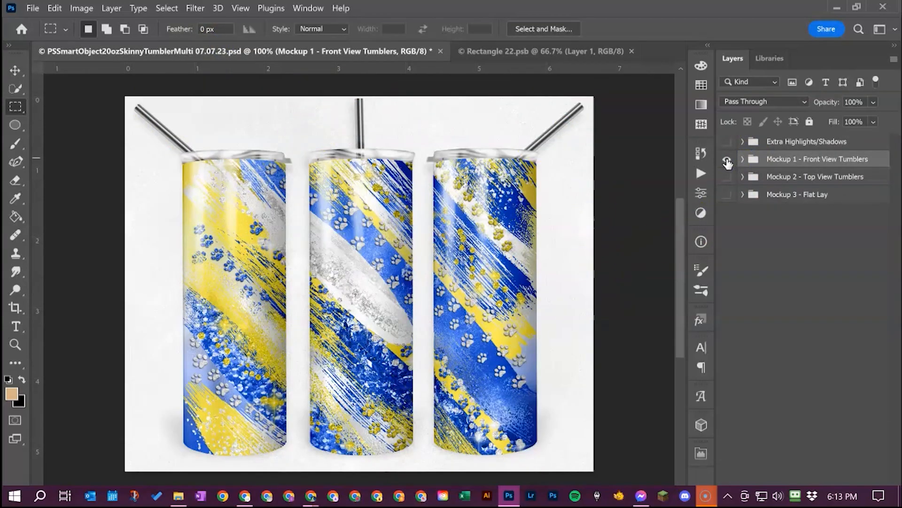
pyautogui.click(727, 159)
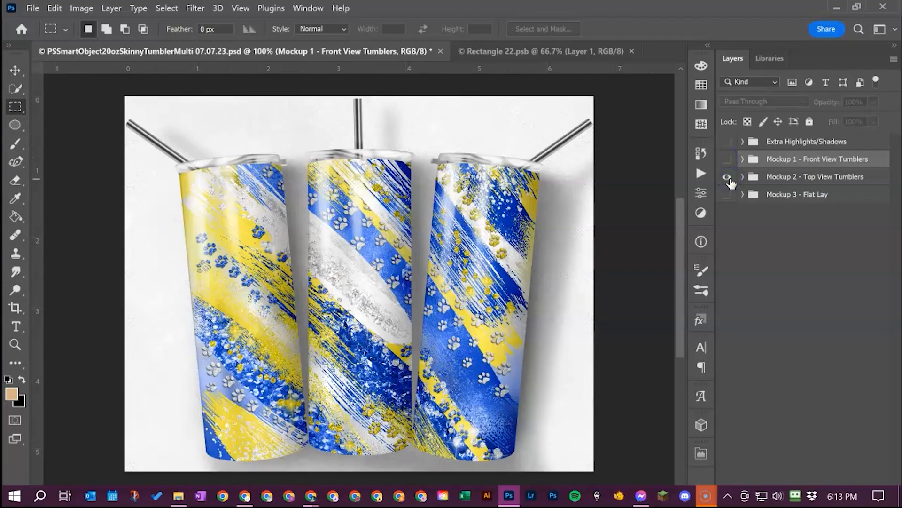
pyautogui.click(728, 178)
pyautogui.click(728, 195)
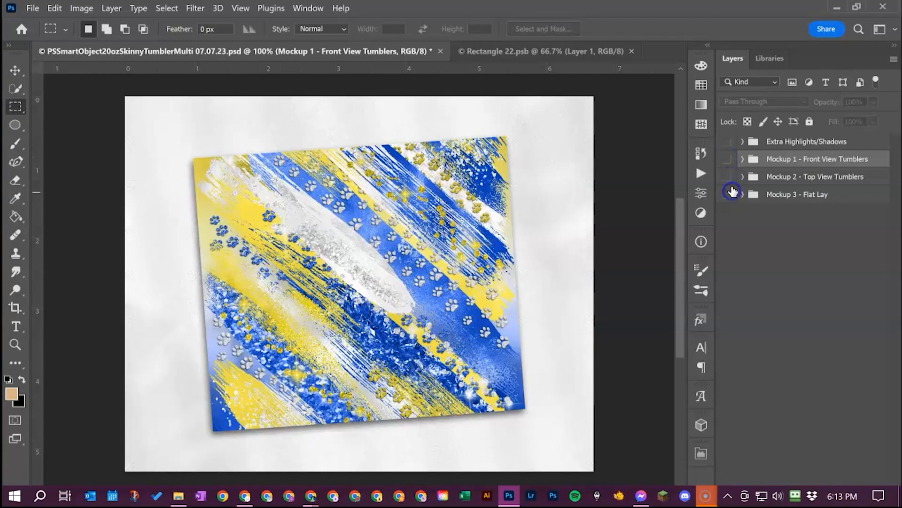
pyautogui.click(728, 194)
pyautogui.click(727, 160)
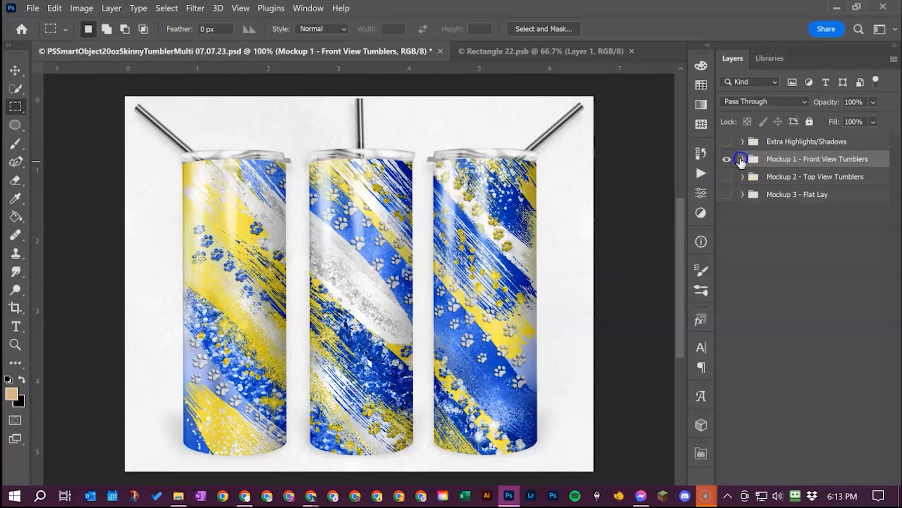
pyautogui.click(742, 160)
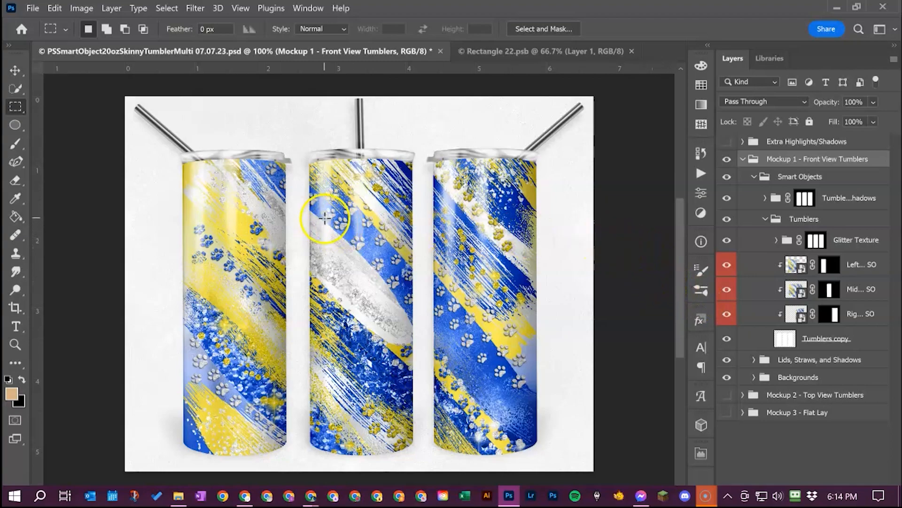
# Step: Expand the shadows group above Tumblers in Mockup 1 and look through its Left, Middle and Right subgroups
pyautogui.click(11, 71)
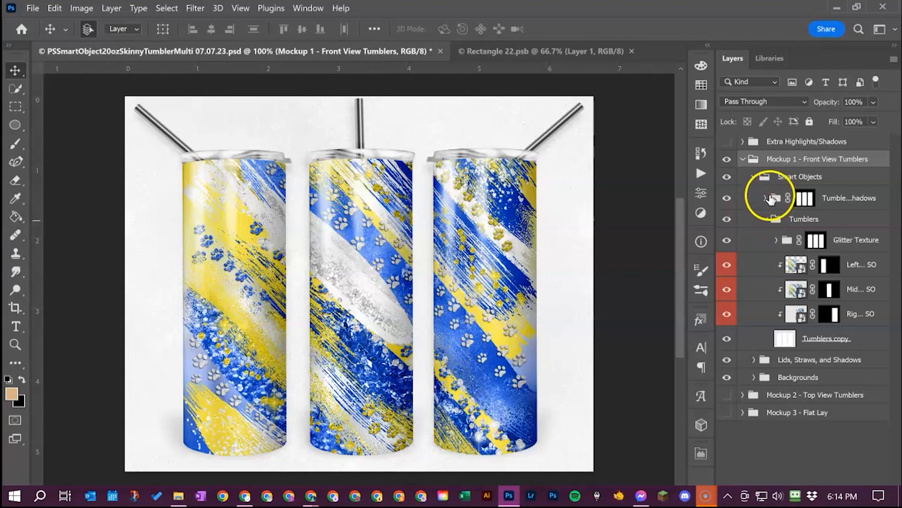
pyautogui.click(766, 198)
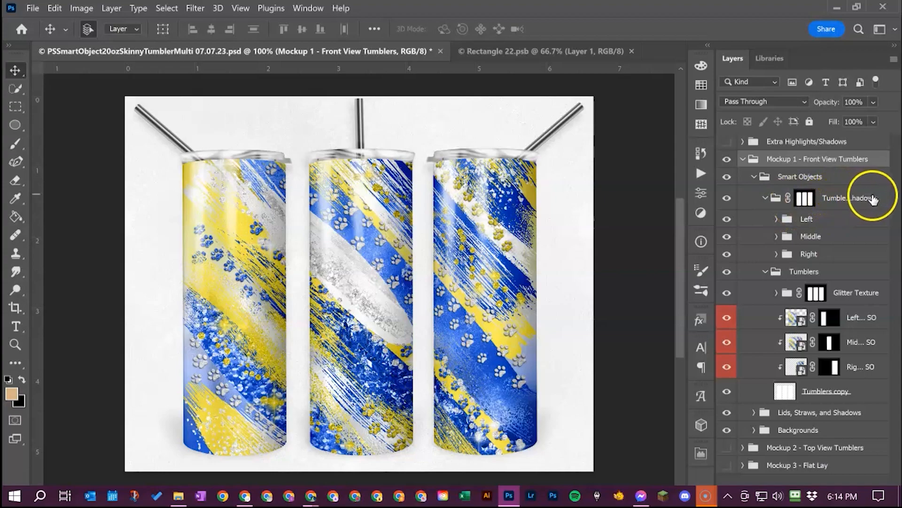
pyautogui.click(810, 219)
pyautogui.click(811, 236)
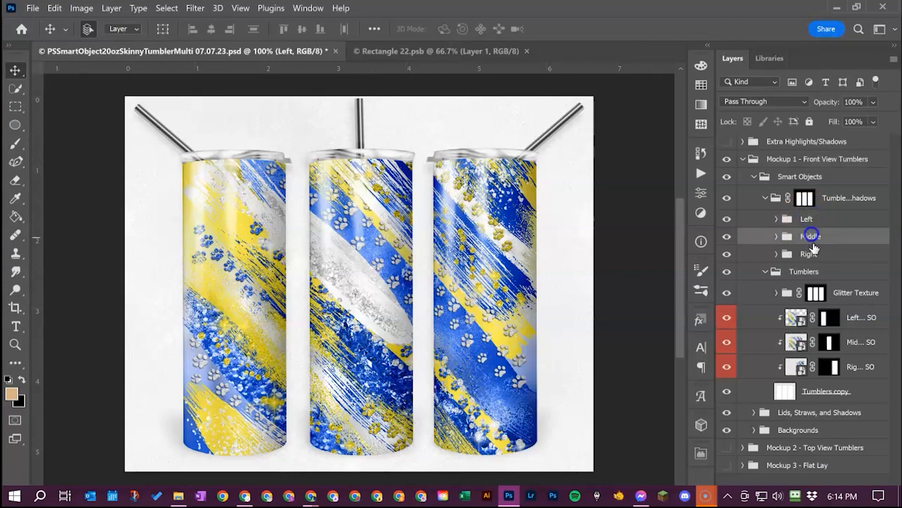
pyautogui.click(809, 254)
# Step: Expand the Left subgroup in the tumbler highlights and shadows group and look through its Glossy Overcoat, Highlights and Shading copy layers
pyautogui.click(780, 220)
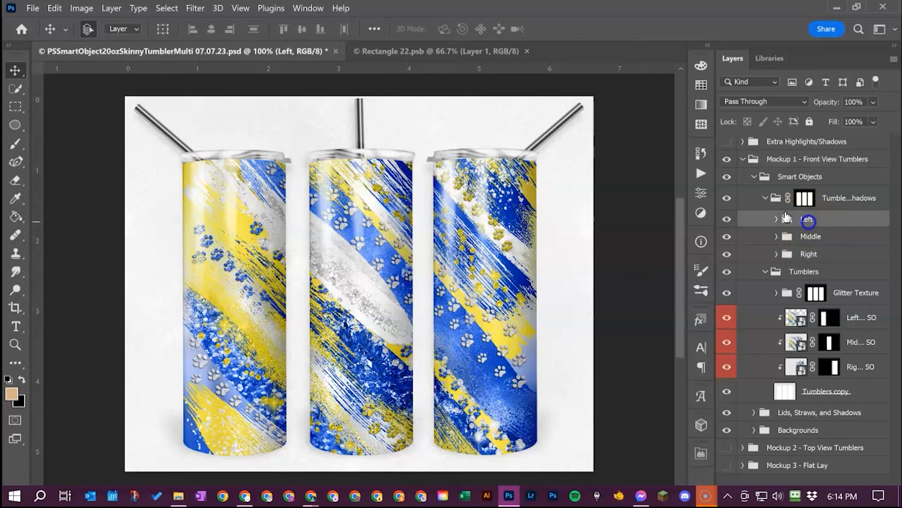
pyautogui.click(776, 220)
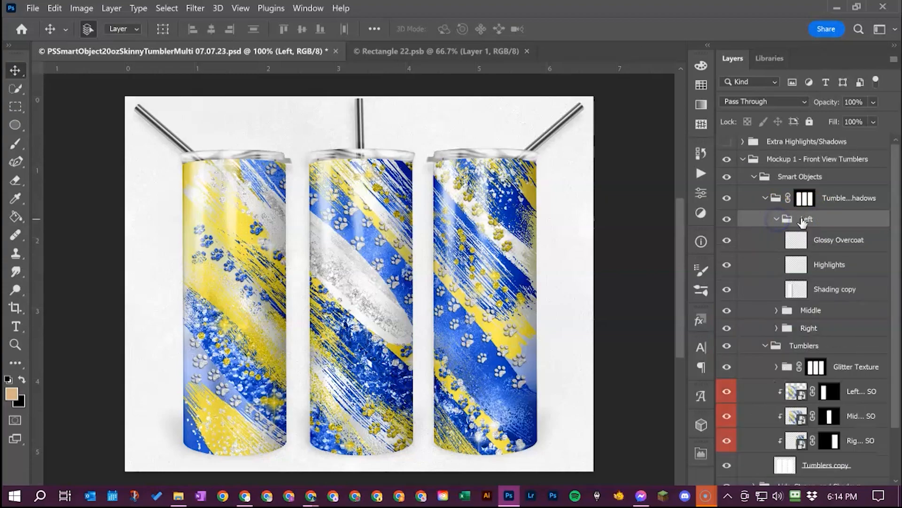
pyautogui.click(864, 251)
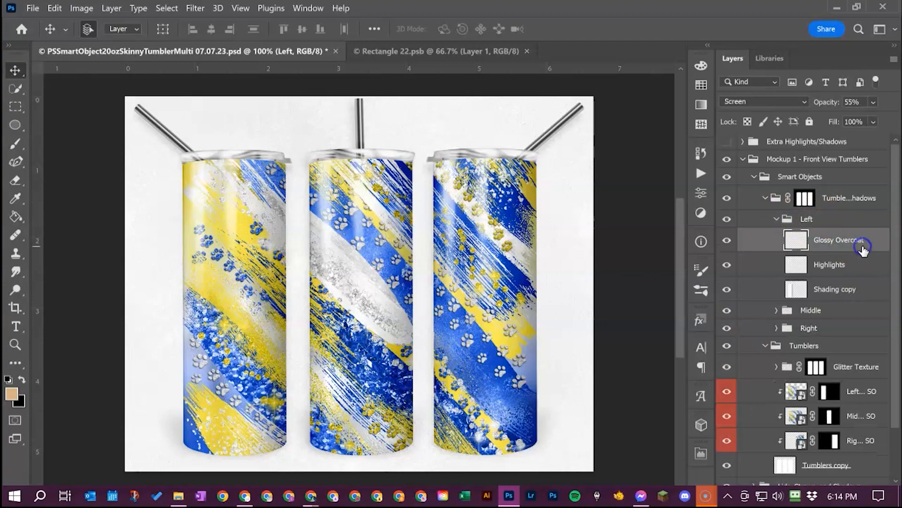
pyautogui.click(860, 265)
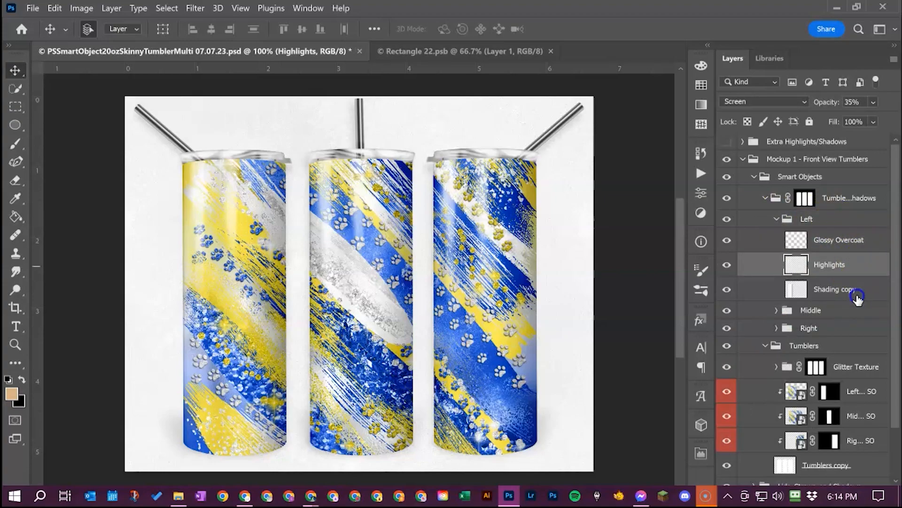
pyautogui.click(857, 293)
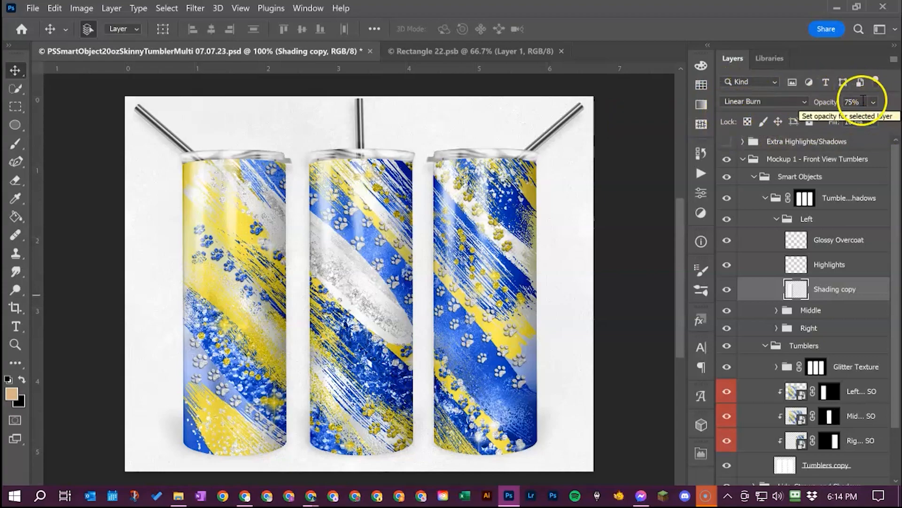
# Step: Examine the blend mode and opacity settings of the Left subgroup's Shading copy, Glossy Overcoat and Highlights layers
pyautogui.click(805, 102)
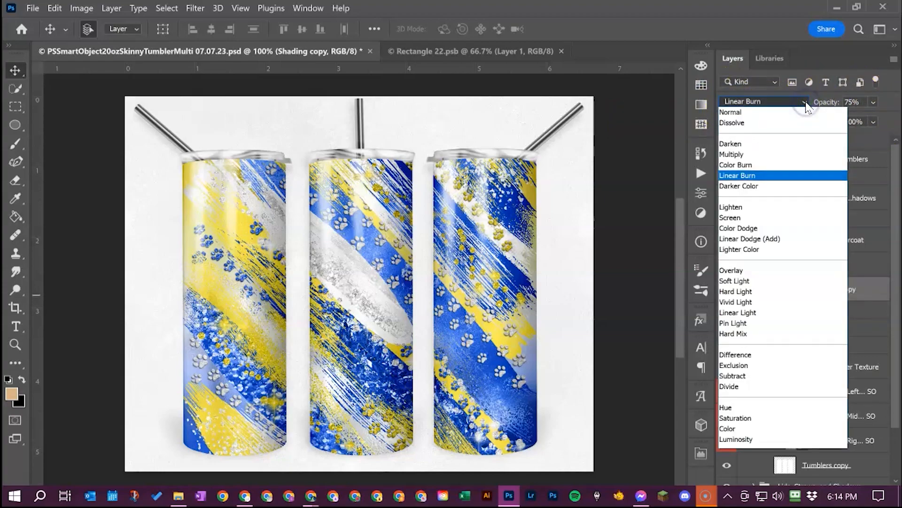
pyautogui.click(806, 104)
pyautogui.moveTo(827, 102); pyautogui.dragTo(832, 122)
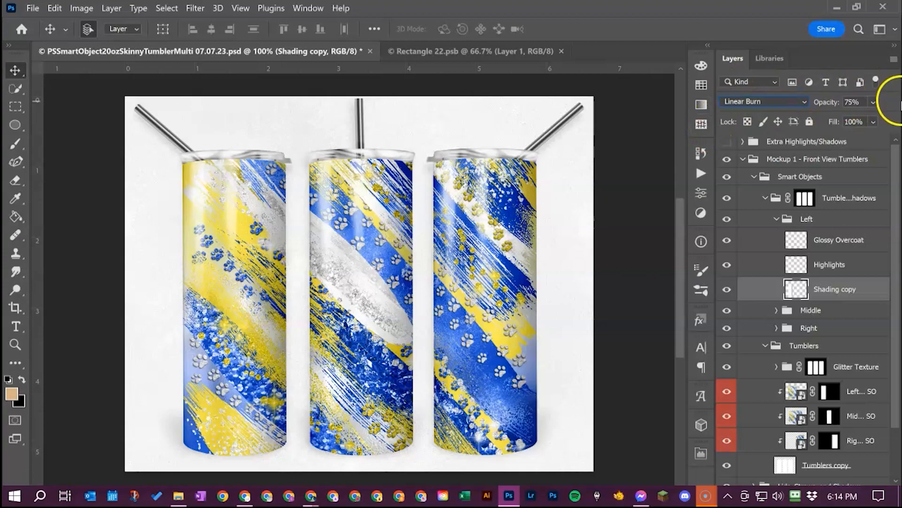
pyautogui.click(843, 266)
pyautogui.click(852, 242)
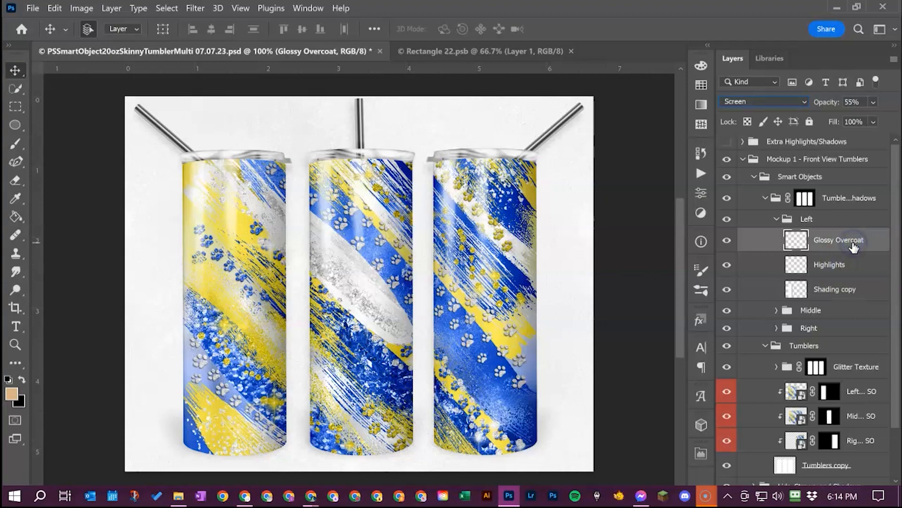
pyautogui.click(849, 263)
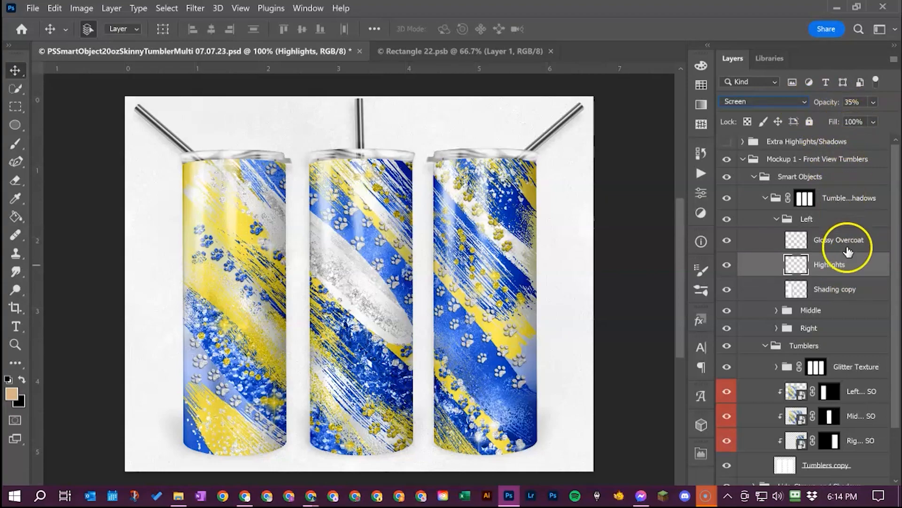
pyautogui.click(801, 98)
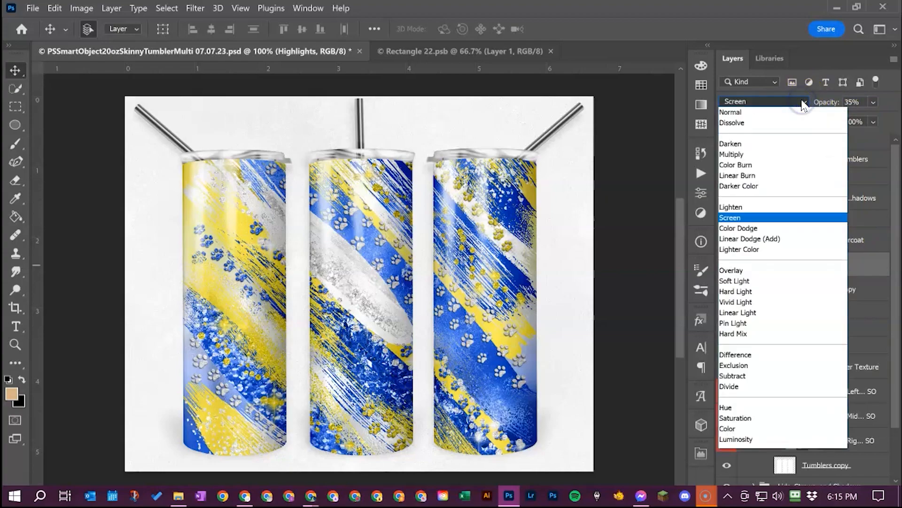
pyautogui.click(800, 98)
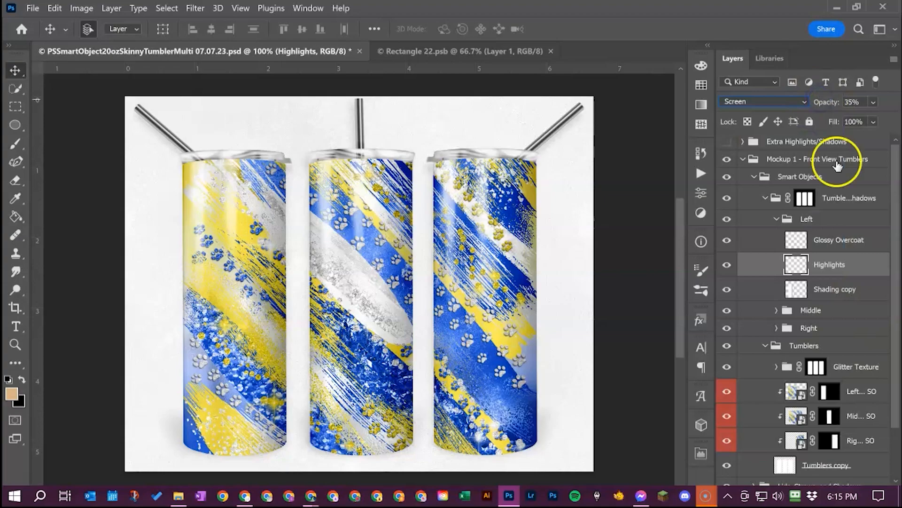
# Step: Try raising the opacity of the Left subgroup's Glossy Overcoat layer to 82%
pyautogui.click(863, 241)
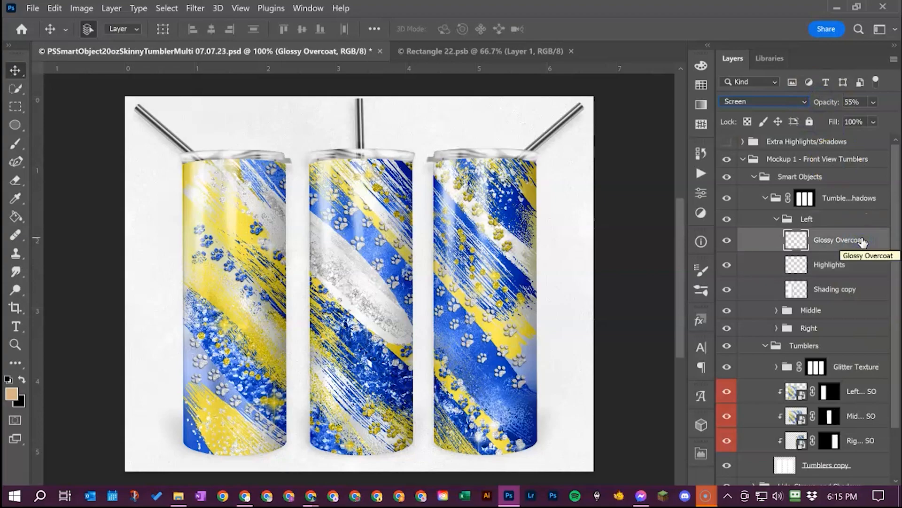
pyautogui.click(846, 255)
pyautogui.click(727, 288)
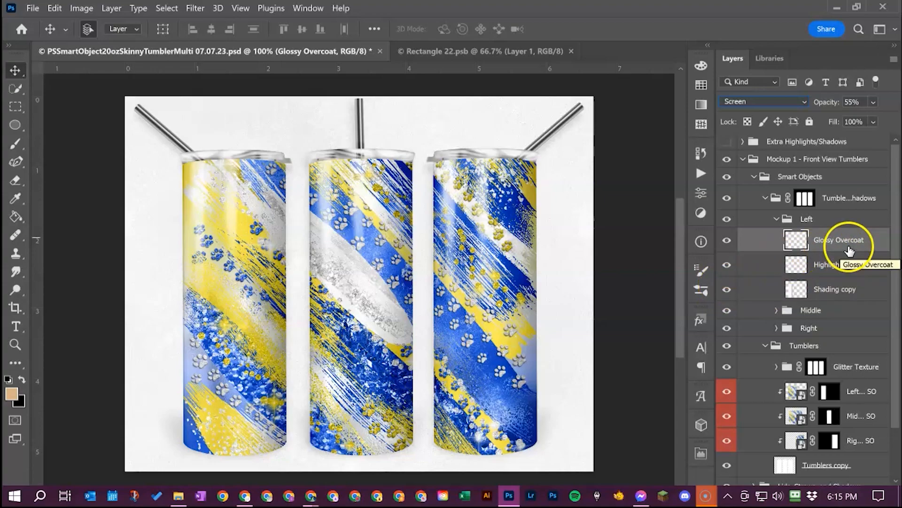
pyautogui.click(832, 243)
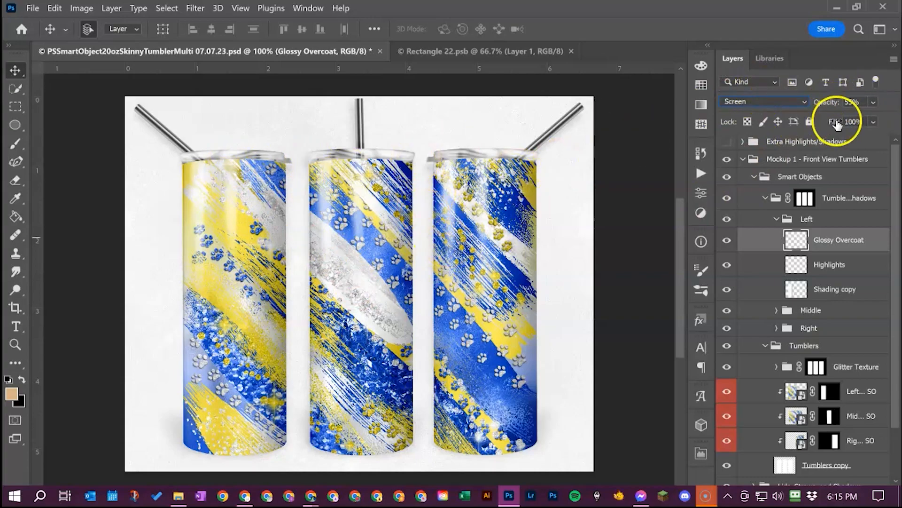
pyautogui.click(872, 102)
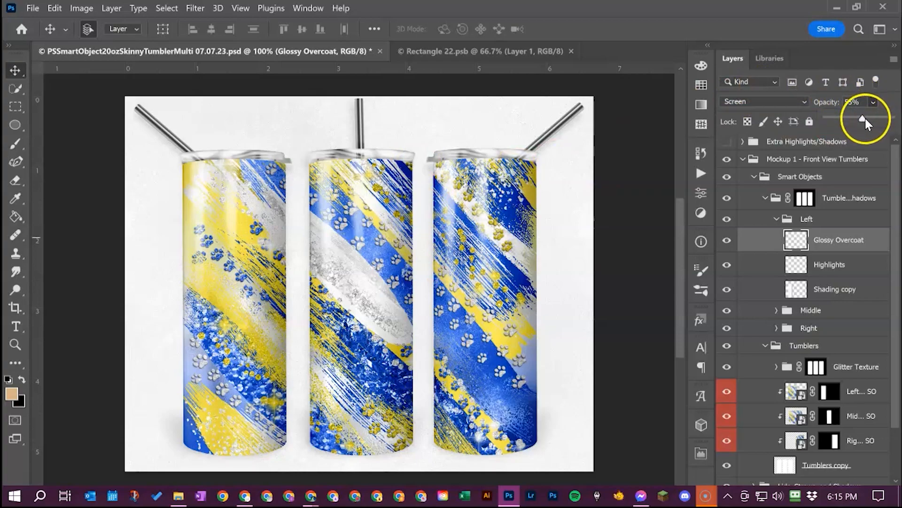
pyautogui.moveTo(864, 119); pyautogui.dragTo(891, 120)
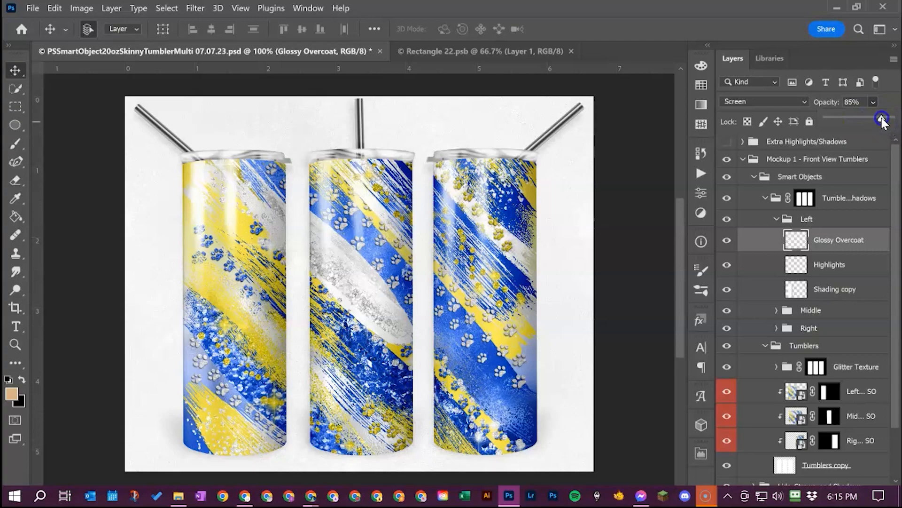
pyautogui.moveTo(875, 117); pyautogui.dragTo(880, 117)
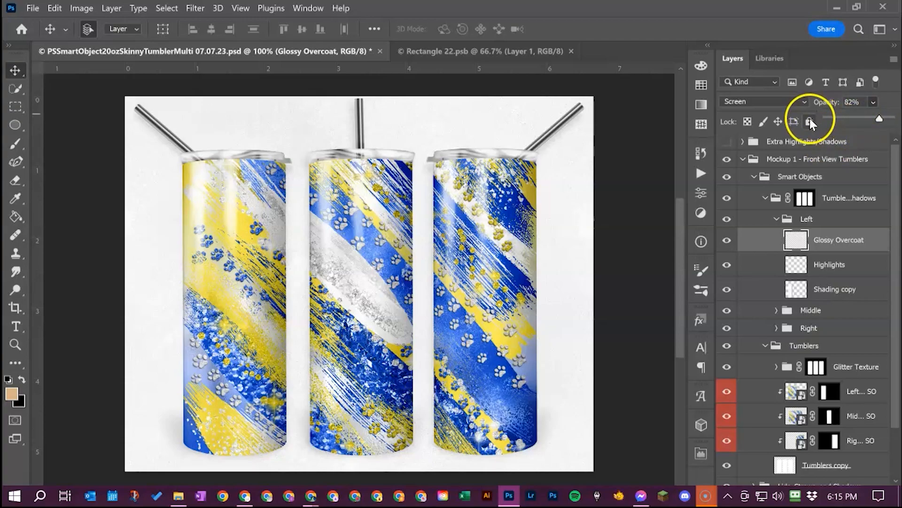
# Step: Expand the Middle subgroup, try its Glossy Overcoat layer at 82% opacity, and undo the Glossy Overcoat opacity changes
pyautogui.click(776, 311)
pyautogui.click(799, 332)
pyautogui.moveTo(860, 100); pyautogui.dragTo(859, 101)
pyautogui.click(857, 100)
pyautogui.write('82')
pyautogui.press('Tab')
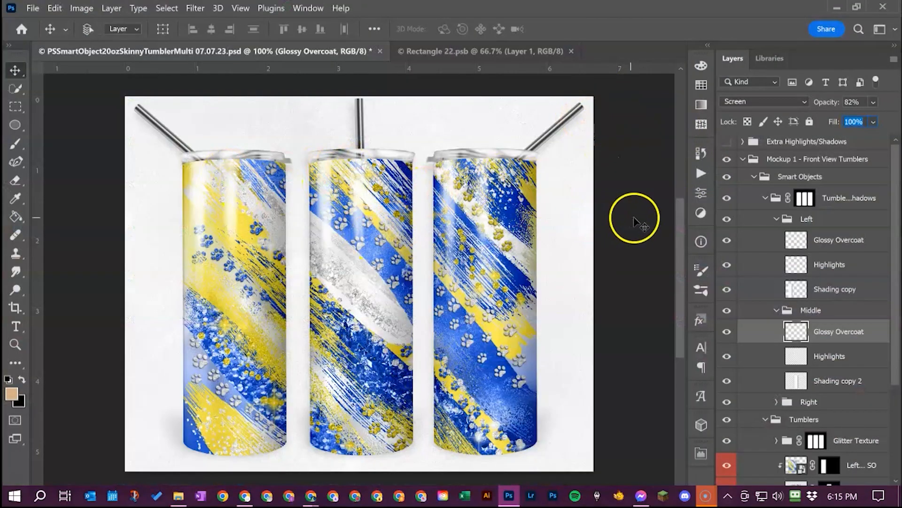
pyautogui.hotkey('ctrl', 'z')
# Step: Check the blend and opacity settings of the Left subgroup's three layers from Glossy Overcoat down to Shading copy
pyautogui.click(835, 239)
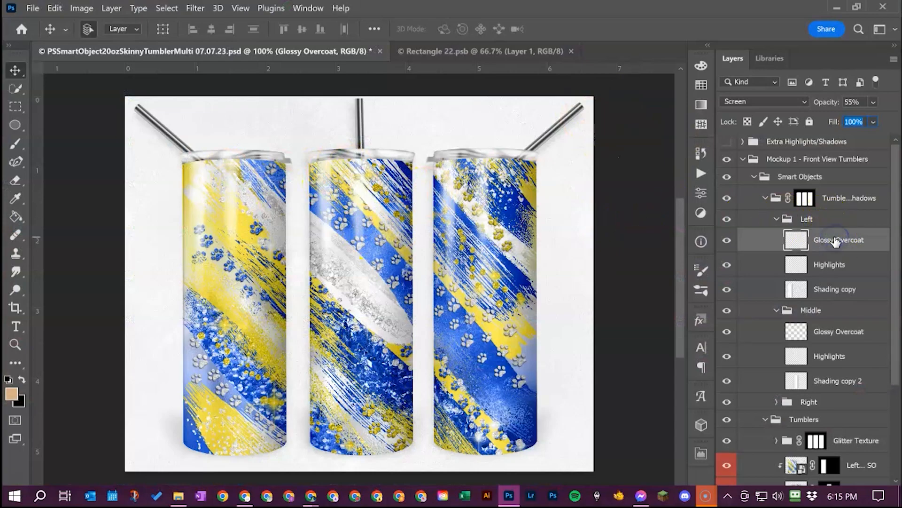
pyautogui.click(860, 264)
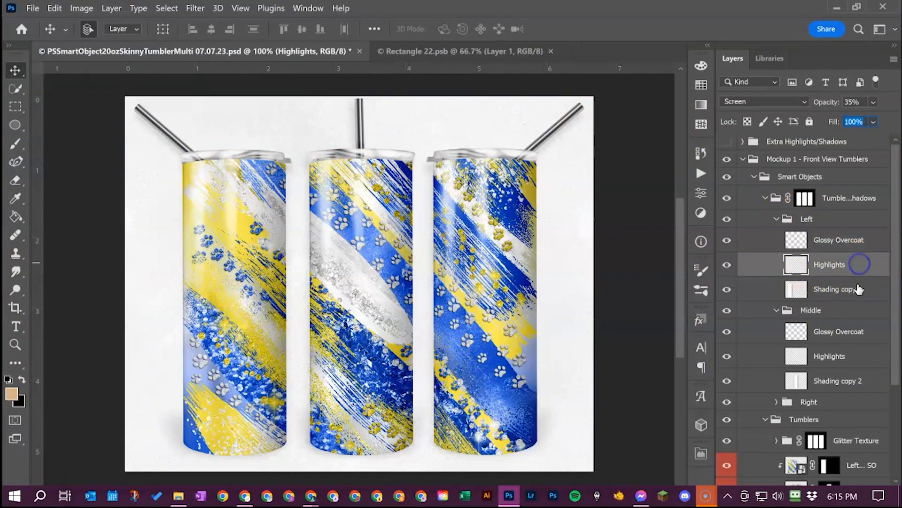
pyautogui.click(854, 290)
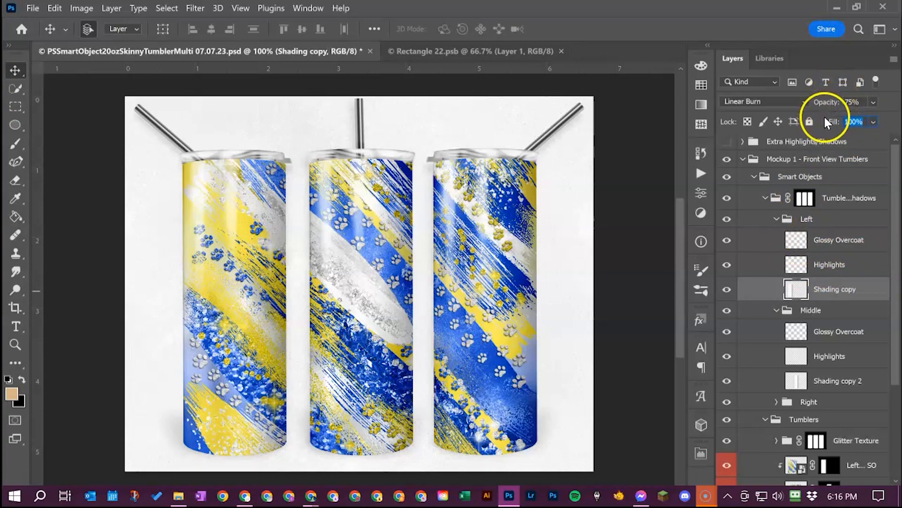
# Step: Collapse the Left and Middle subgroups and the Tumbler Highlights and Shadows group containing them
pyautogui.click(776, 218)
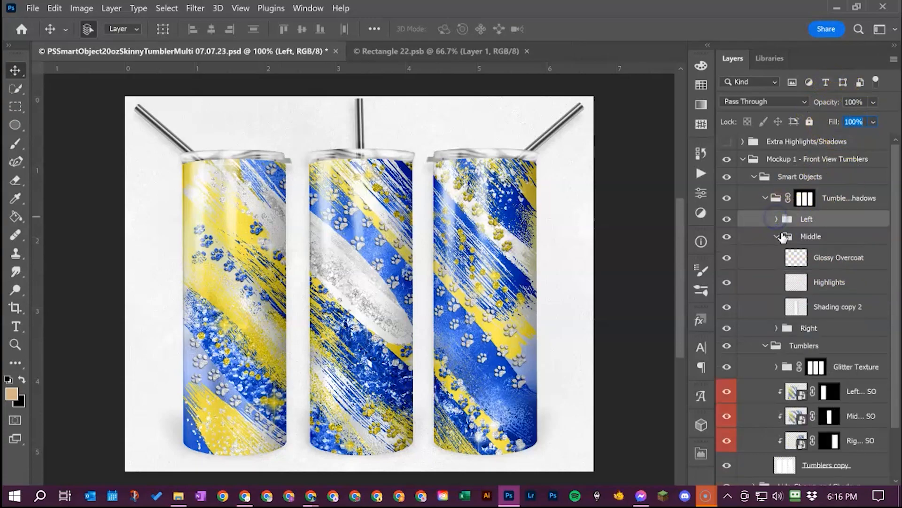
pyautogui.click(776, 236)
pyautogui.click(766, 199)
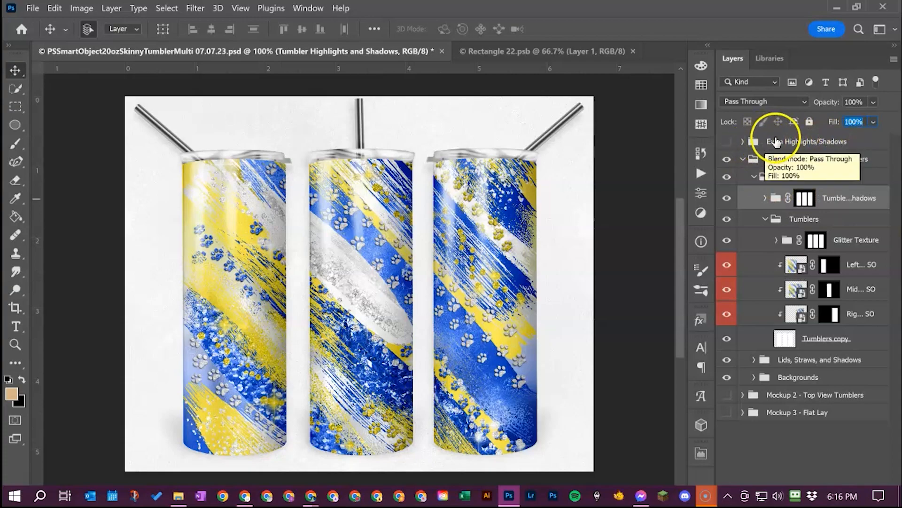
# Step: Show and expand the Extra Highlights/Shadows group, and select its Brightness/Contrast 1 adjustment layer
pyautogui.click(727, 142)
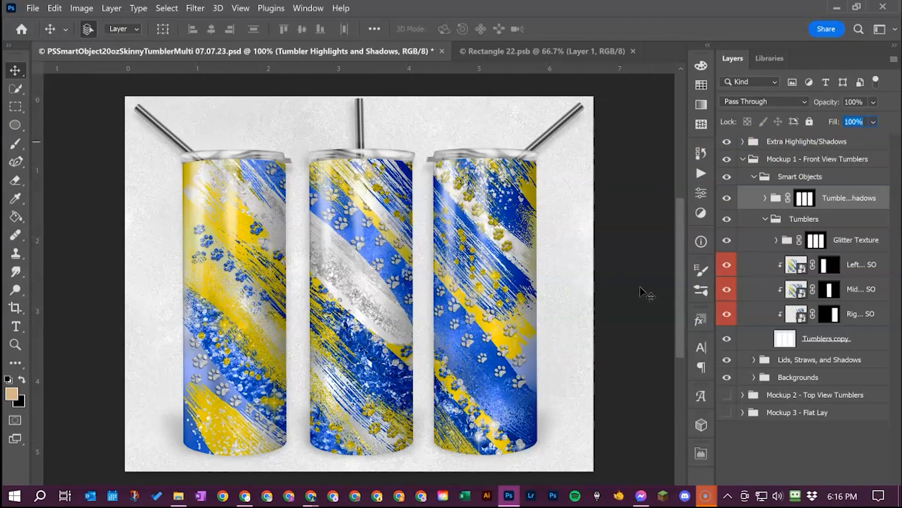
pyautogui.click(744, 142)
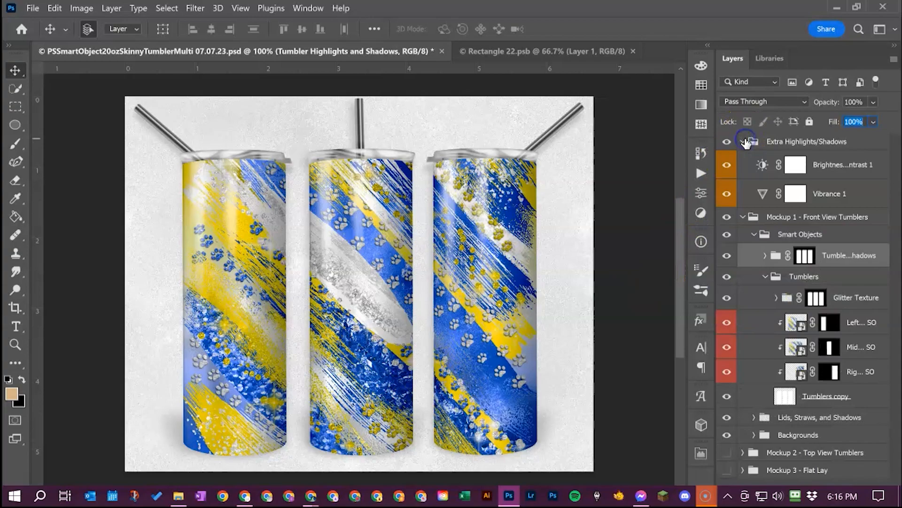
pyautogui.click(770, 171)
pyautogui.click(754, 173)
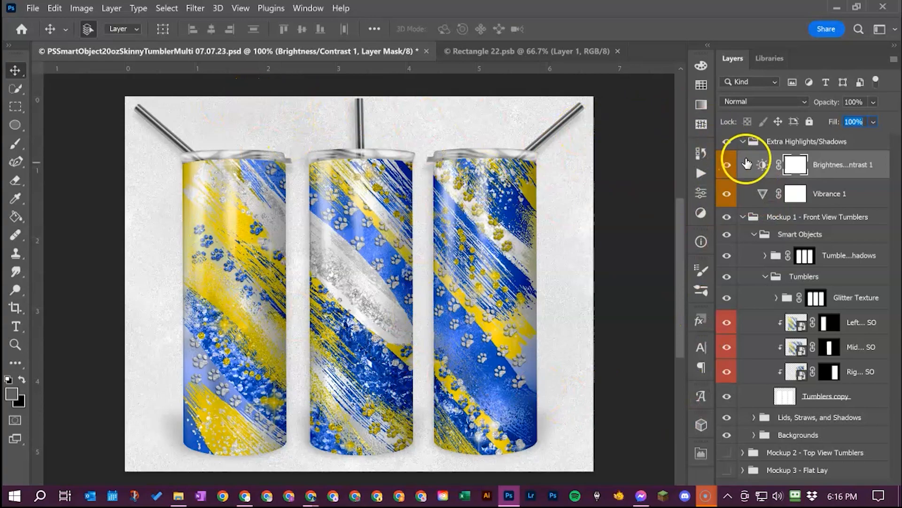
# Step: Compare the Top View mockup with the Extra Highlights/Shadows group off and on, and return to the expanded Front View mockup
pyautogui.click(744, 218)
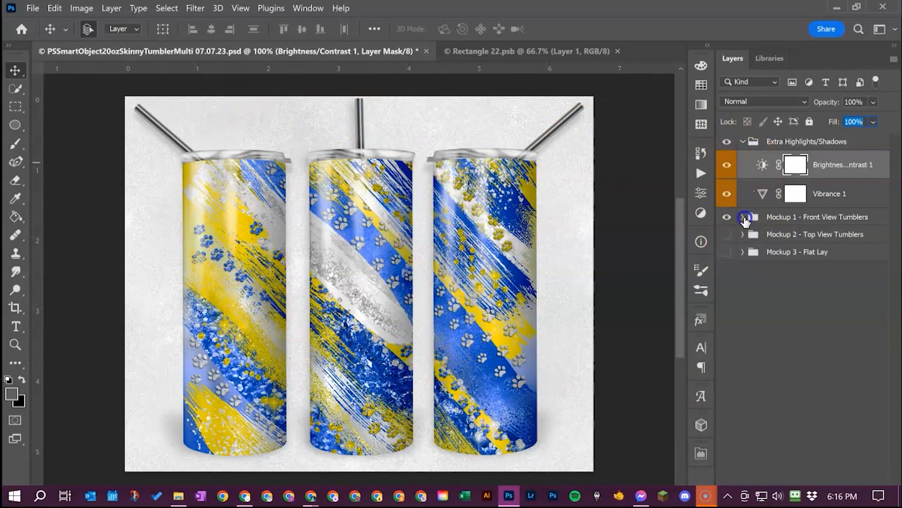
pyautogui.click(728, 218)
pyautogui.click(727, 141)
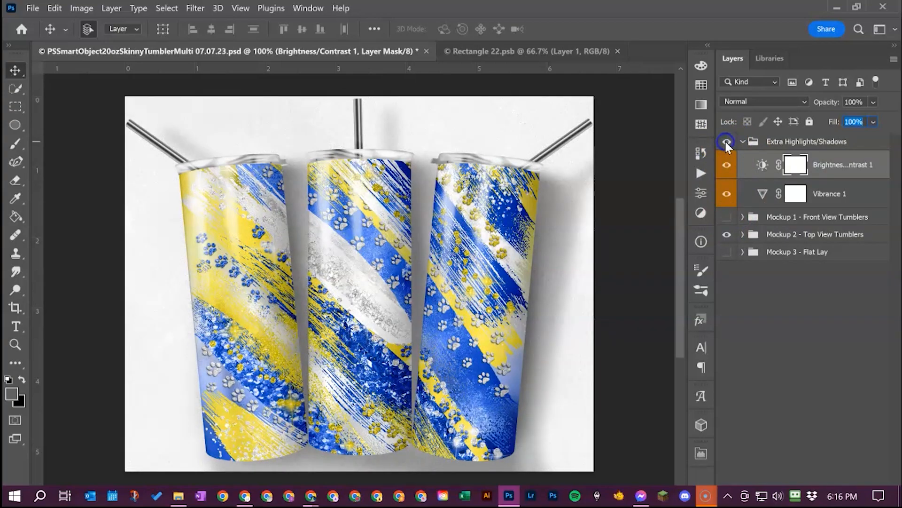
pyautogui.click(727, 141)
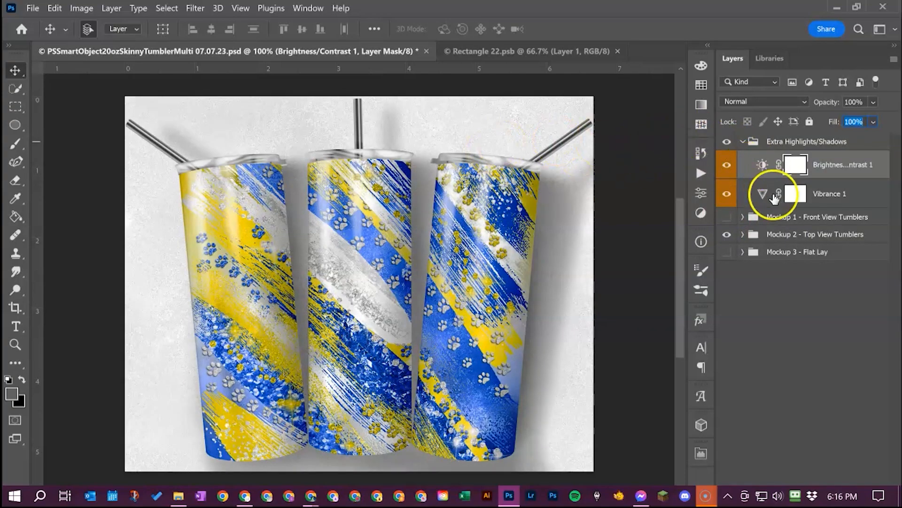
pyautogui.click(731, 234)
pyautogui.click(728, 217)
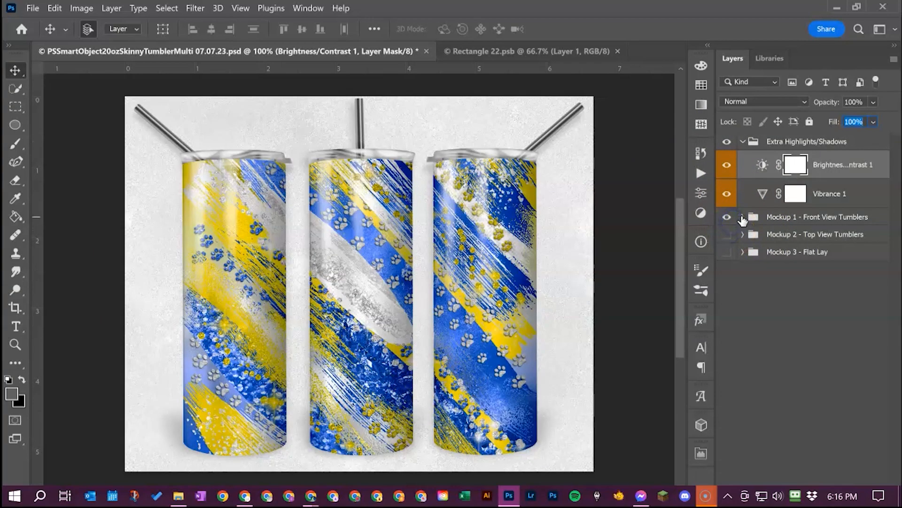
pyautogui.click(742, 216)
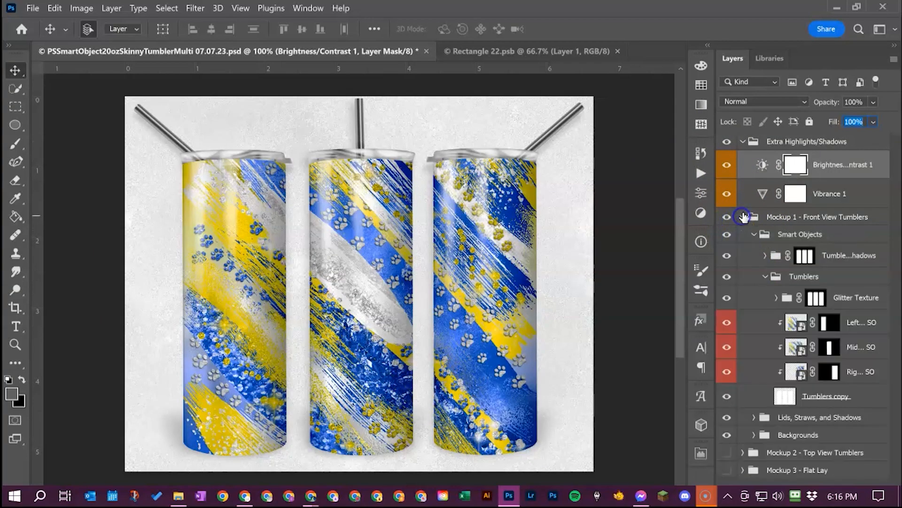
# Step: Check the settings of the Brightness/Contrast 1 and Vibrance 1 adjustment layers, and return to those of Brightness/Contrast 1
pyautogui.doubleClick(762, 166)
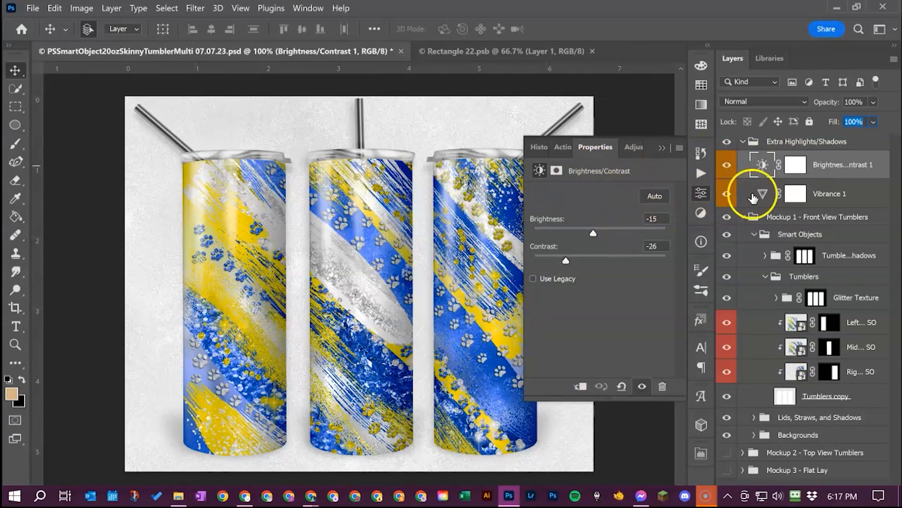
pyautogui.click(763, 194)
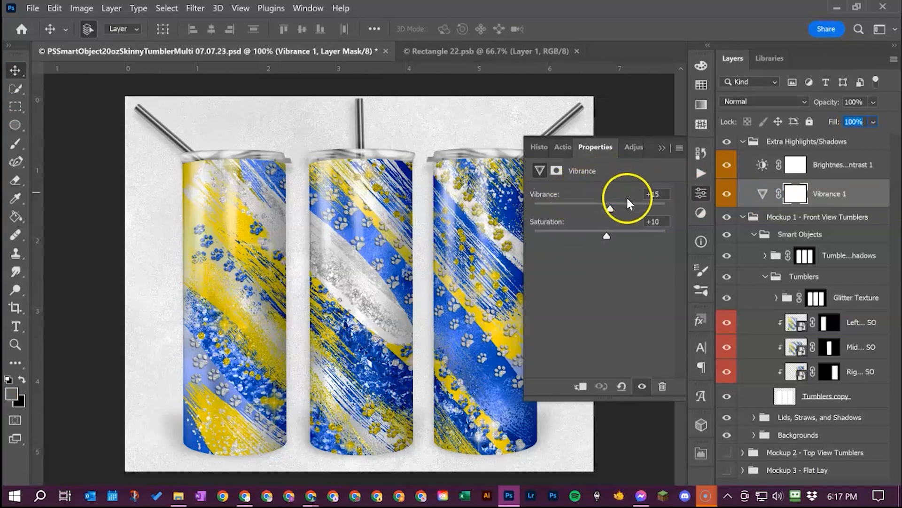
pyautogui.click(764, 166)
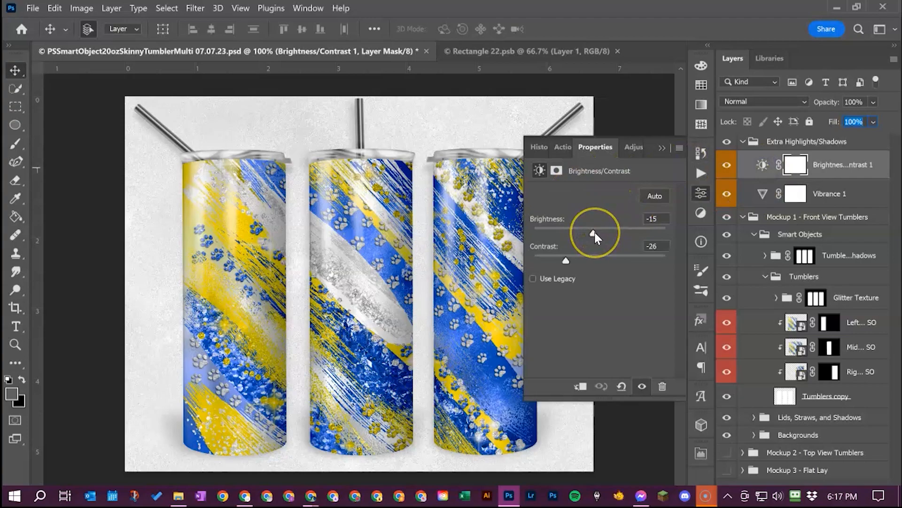
# Step: Try lower and higher brightness values on the Brightness/Contrast 1 adjustment layer, and undo the changes
pyautogui.moveTo(594, 234); pyautogui.dragTo(557, 239)
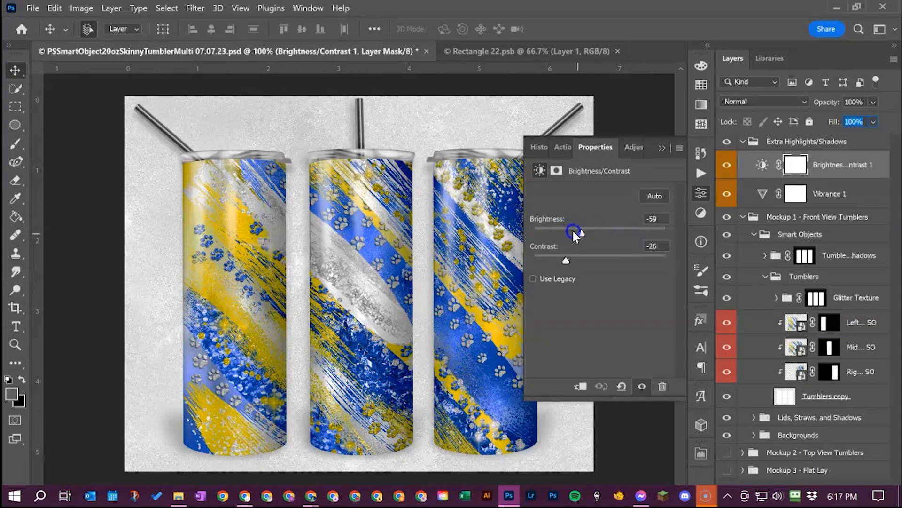
pyautogui.moveTo(611, 231)
pyautogui.mouseDown()
pyautogui.moveTo(575, 233)
pyautogui.moveTo(630, 232)
pyautogui.moveTo(577, 229)
pyautogui.moveTo(630, 223)
pyautogui.moveTo(583, 230)
pyautogui.moveTo(611, 232)
pyautogui.mouseUp()
pyautogui.hotkey('ctrl', 'z')
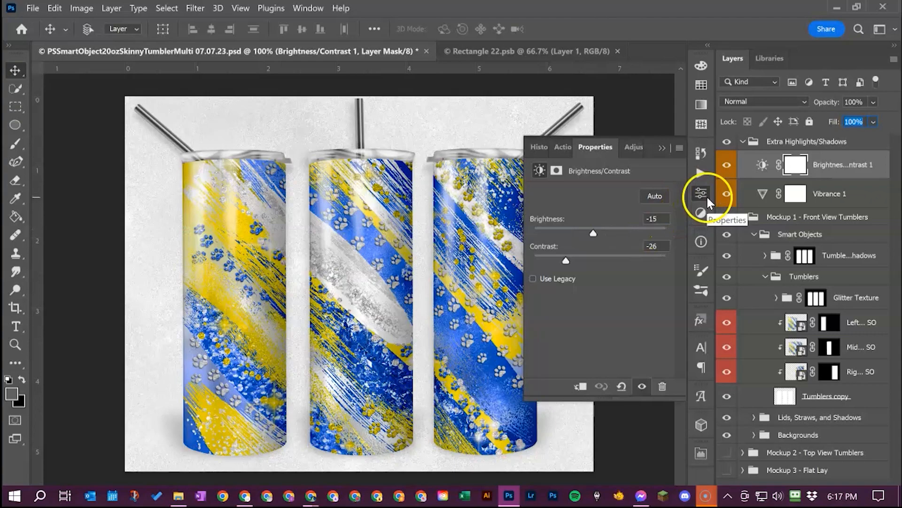
# Step: Close the adjustment properties, and collapse and hide the Extra Highlights/Shadows group
pyautogui.click(662, 148)
pyautogui.click(609, 178)
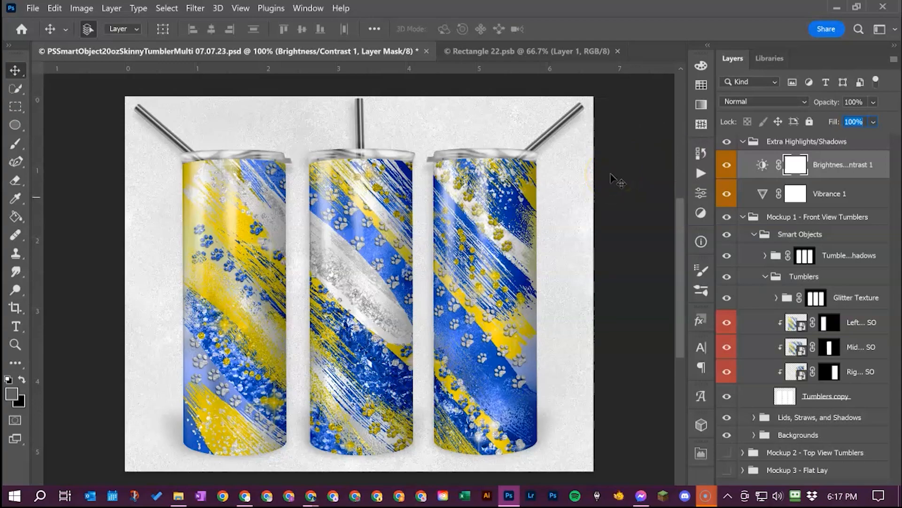
pyautogui.click(743, 142)
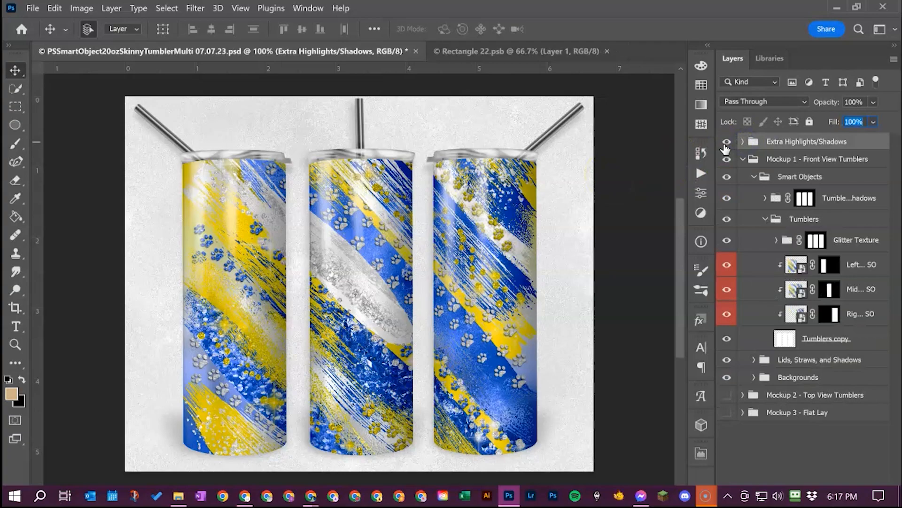
pyautogui.click(726, 142)
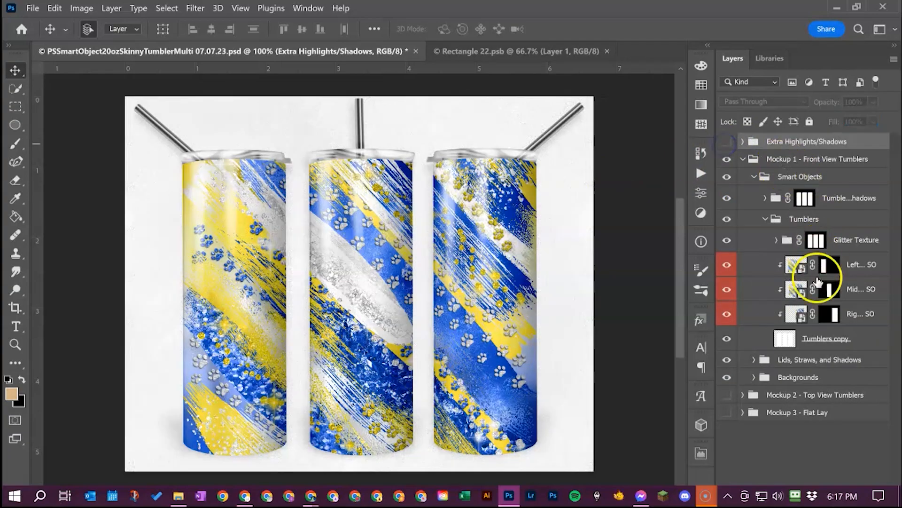
# Step: Expand the Lids, Straws, and Shadows group of the Front View mockup and its Left subgroup
pyautogui.click(755, 360)
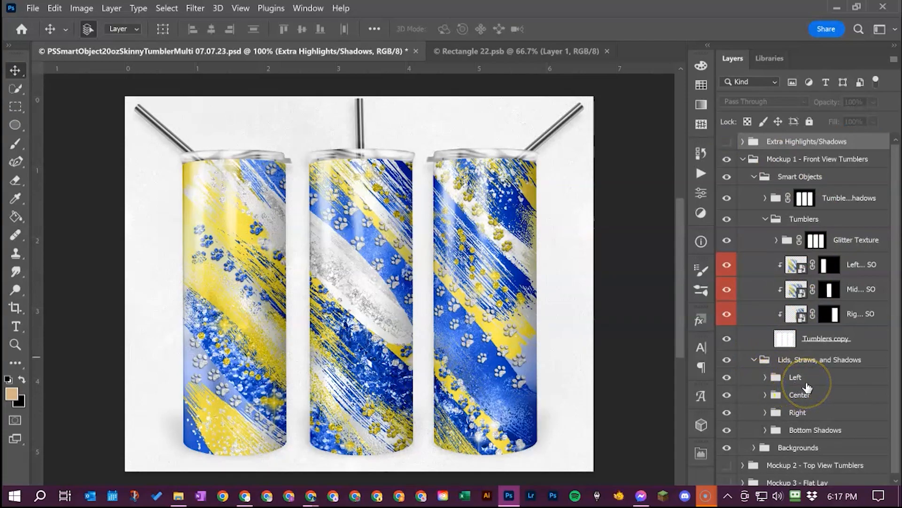
pyautogui.click(765, 377)
pyautogui.scroll(-3, 765, 371)
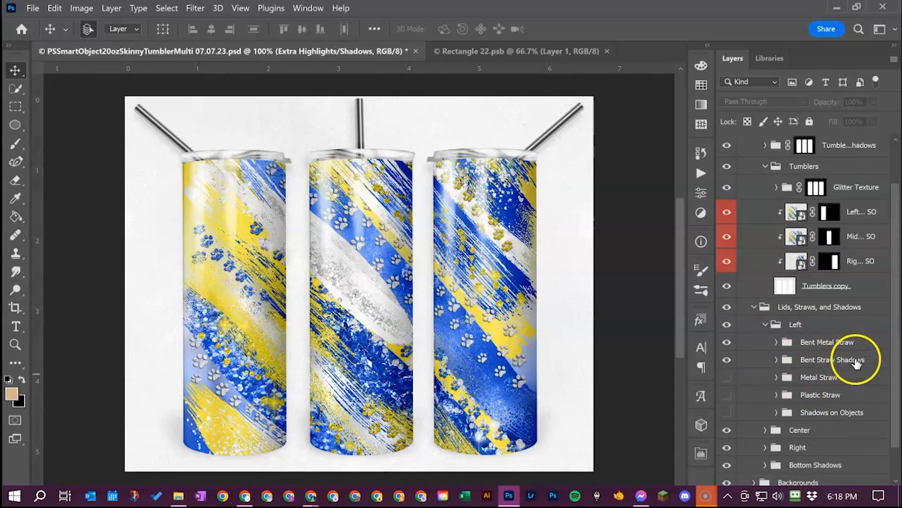
# Step: Hide the left tumbler's bent straw and its shadows, and preview Metal Straw and Plastic Straw in turn with Shadows on Objects
pyautogui.click(728, 351)
pyautogui.moveTo(731, 361); pyautogui.dragTo(730, 388)
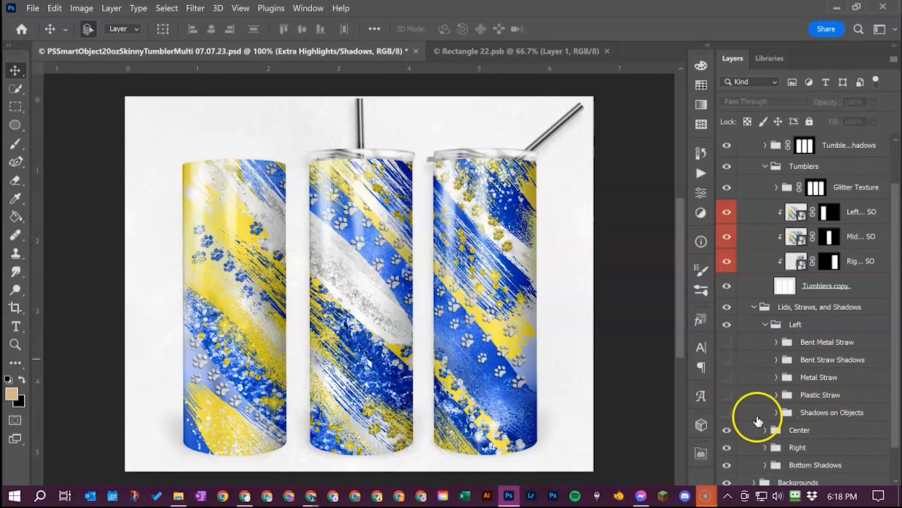
pyautogui.click(728, 414)
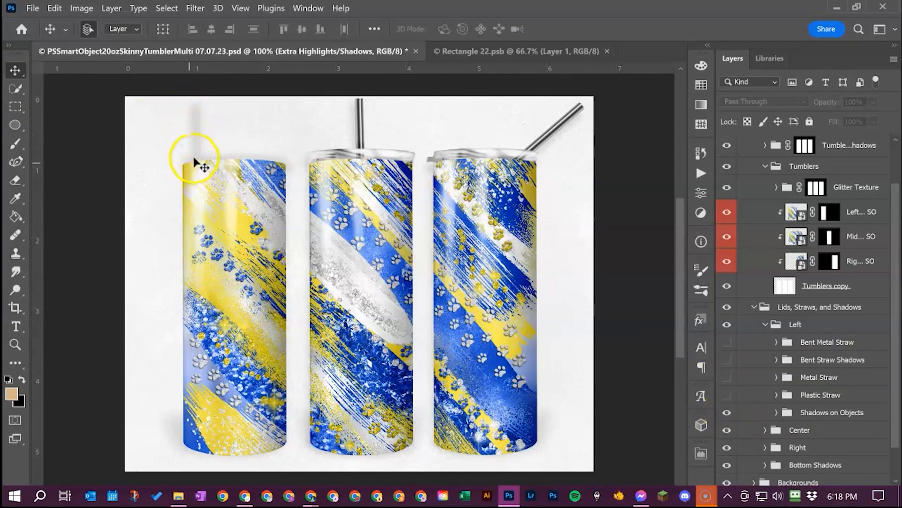
pyautogui.click(728, 377)
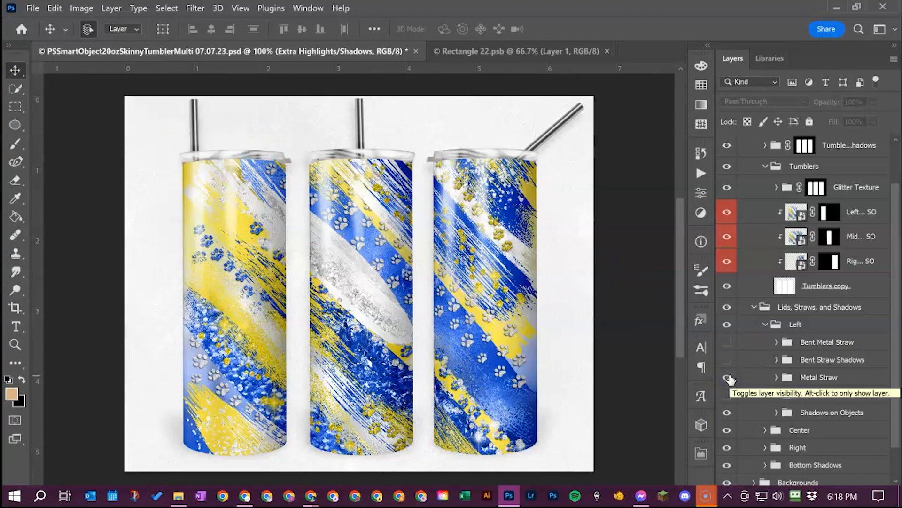
pyautogui.click(728, 378)
pyautogui.click(725, 396)
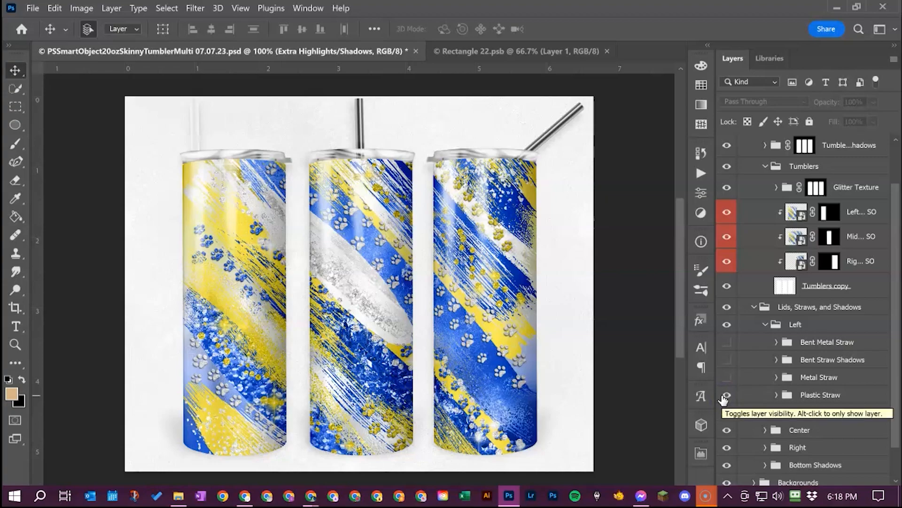
pyautogui.click(726, 396)
# Step: Show Bent Metal Straw and Bent Straw Shadows on the left tumbler again, and collapse the Left subgroup
pyautogui.click(727, 343)
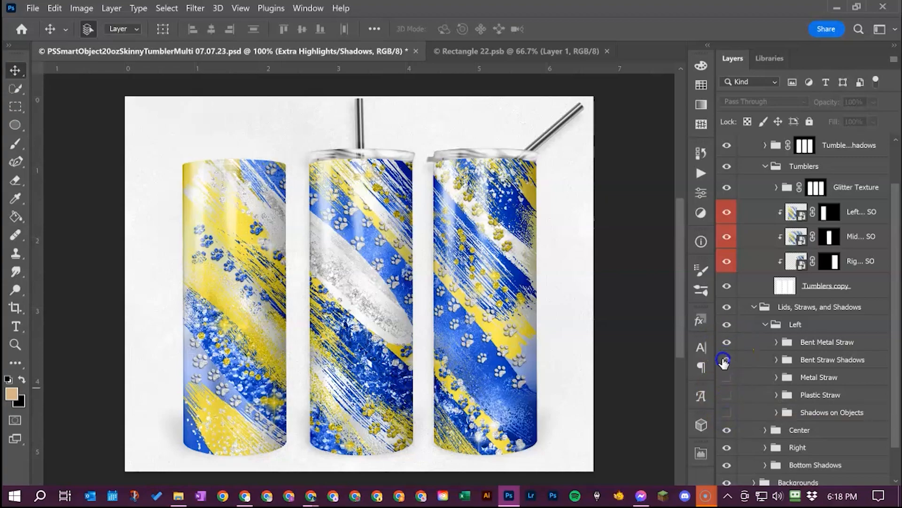
pyautogui.click(727, 359)
pyautogui.click(765, 324)
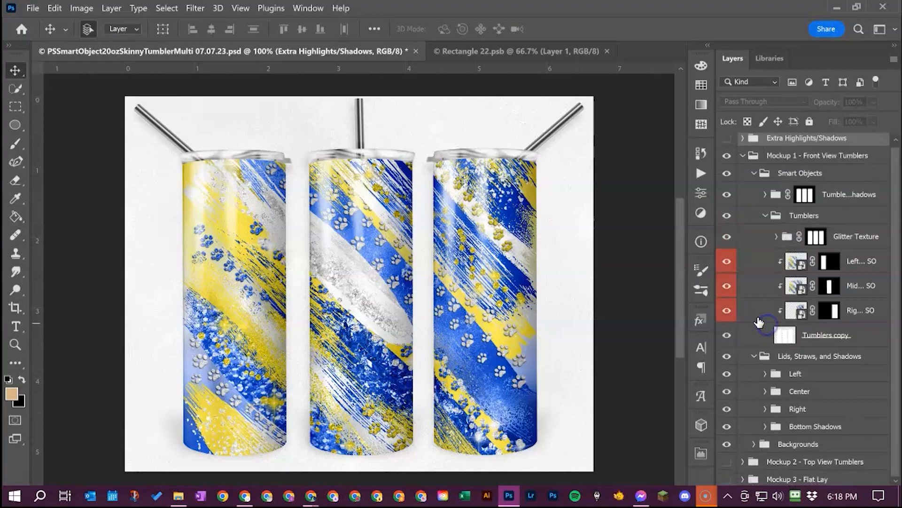
# Step: Expand the Bottom Shadows subgroup and check the blend and opacity settings of the Left, Center and Right Shadow layers
pyautogui.click(765, 426)
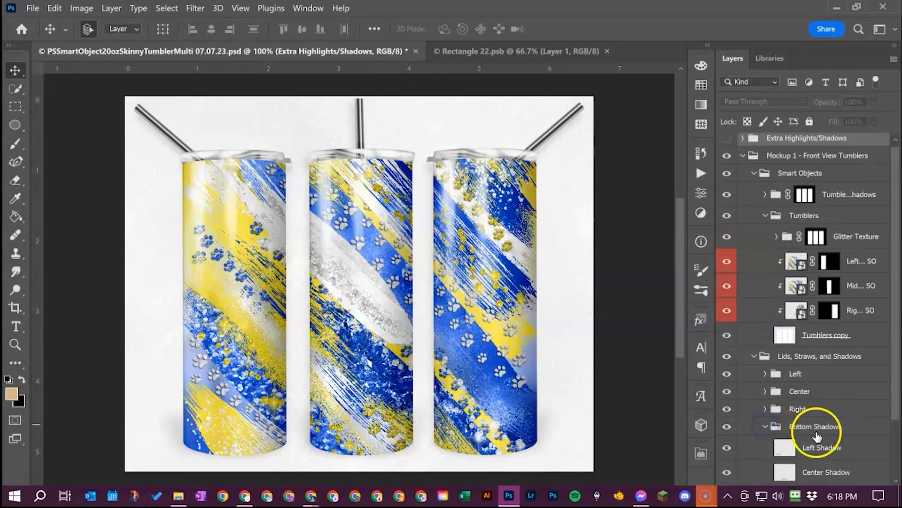
pyautogui.scroll(-3, 817, 436)
pyautogui.click(846, 377)
pyautogui.click(849, 402)
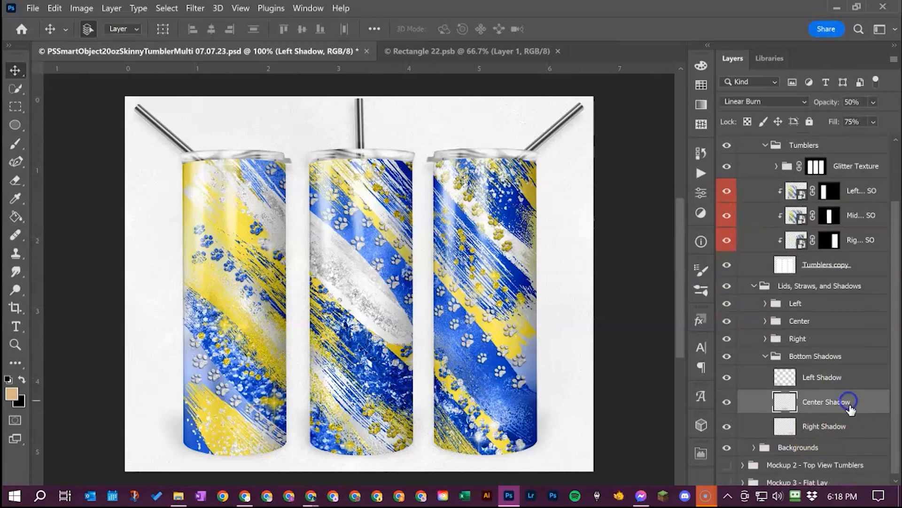
pyautogui.click(851, 426)
pyautogui.click(850, 377)
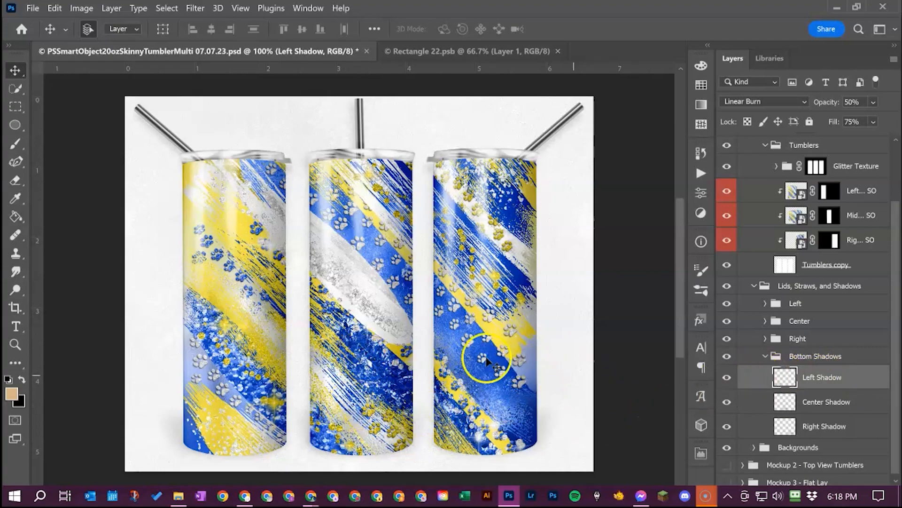
# Step: Collapse the Bottom Shadows subgroup and the Lids, Straws, and Shadows group, and expand the Backgrounds group
pyautogui.click(768, 356)
pyautogui.click(753, 357)
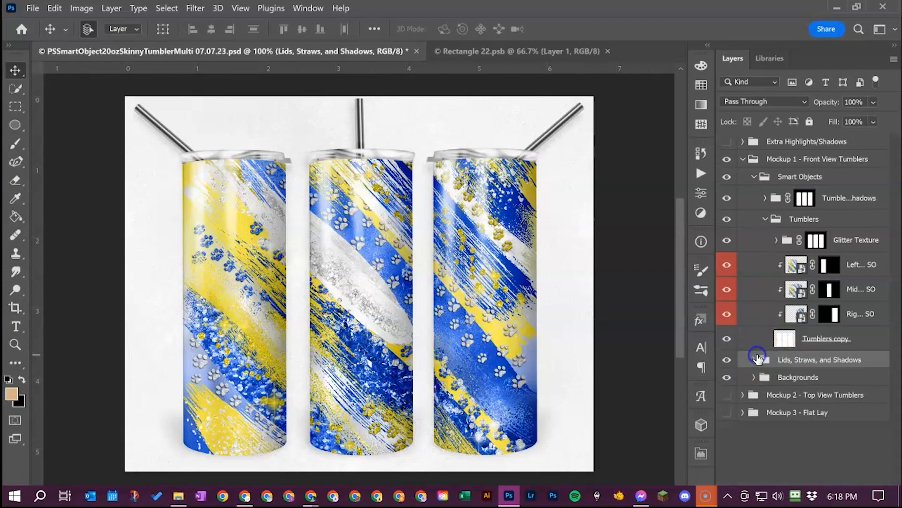
pyautogui.click(755, 376)
pyautogui.scroll(-3, 769, 397)
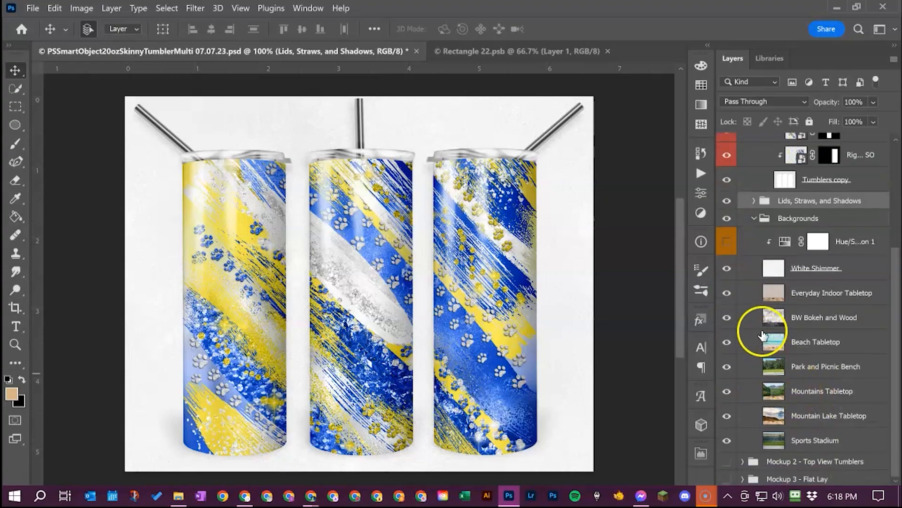
# Step: Preview each background in turn from White Shimmer down to Sports Stadium, and show all the background layers again
pyautogui.click(728, 268)
pyautogui.click(727, 294)
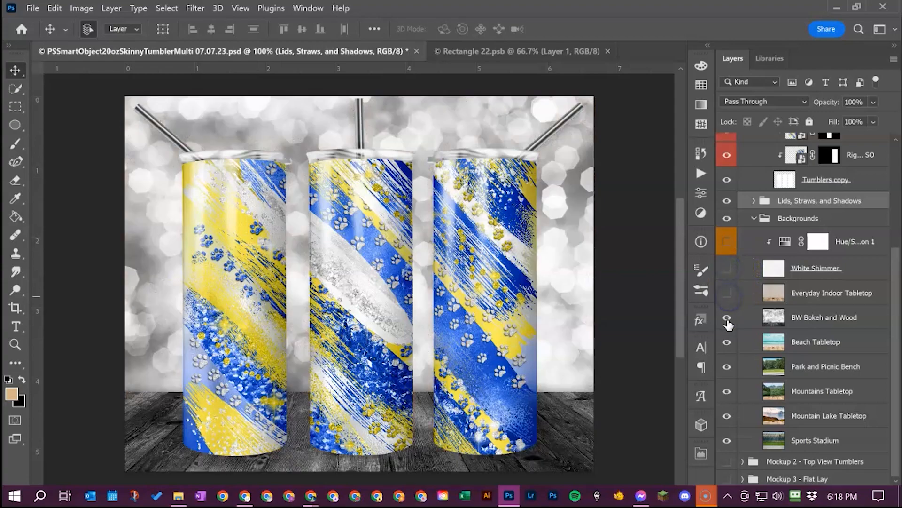
pyautogui.click(728, 318)
pyautogui.click(726, 344)
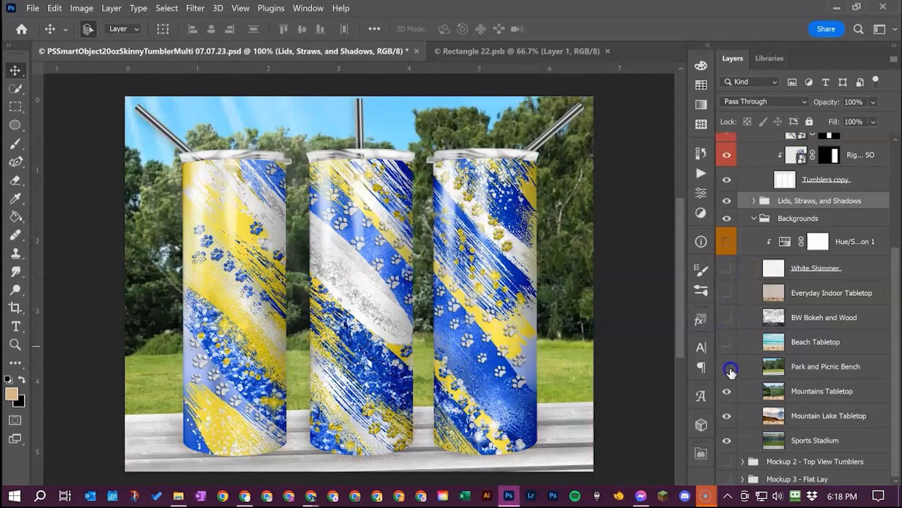
pyautogui.click(728, 367)
pyautogui.click(728, 390)
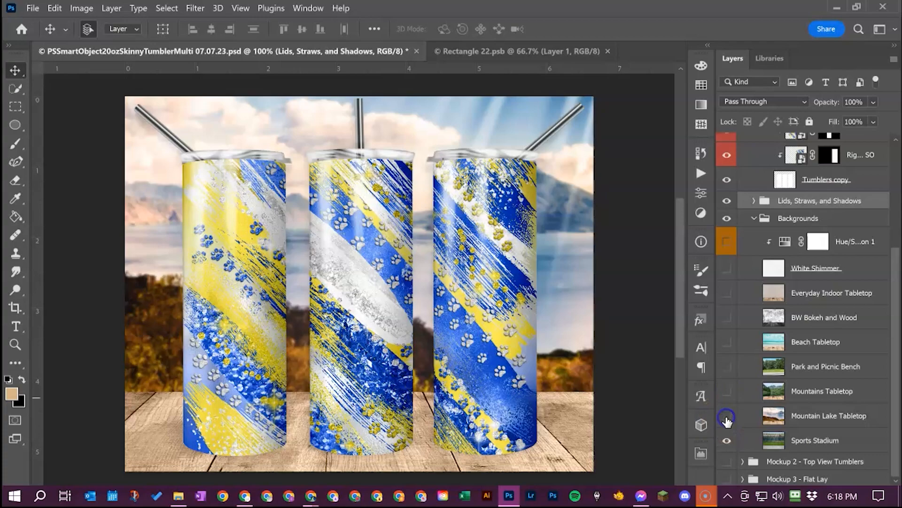
pyautogui.click(727, 416)
pyautogui.moveTo(722, 423); pyautogui.dragTo(727, 295)
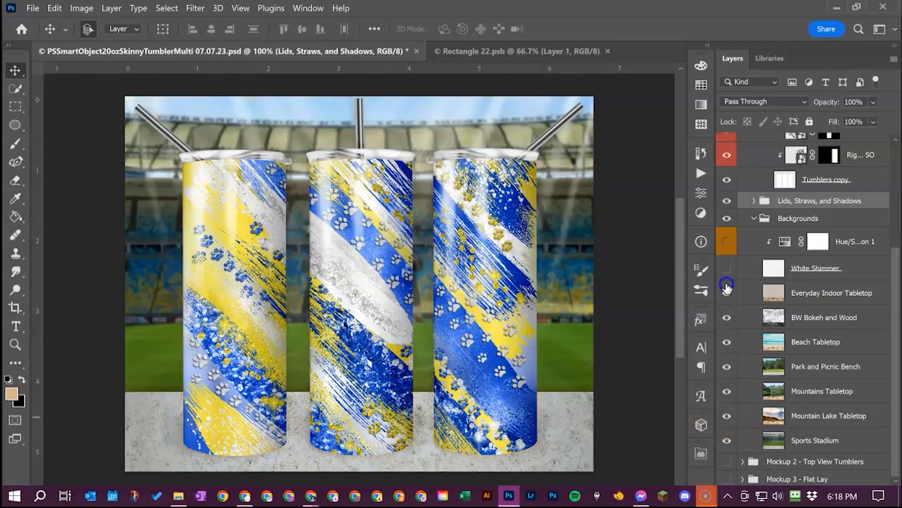
pyautogui.click(727, 273)
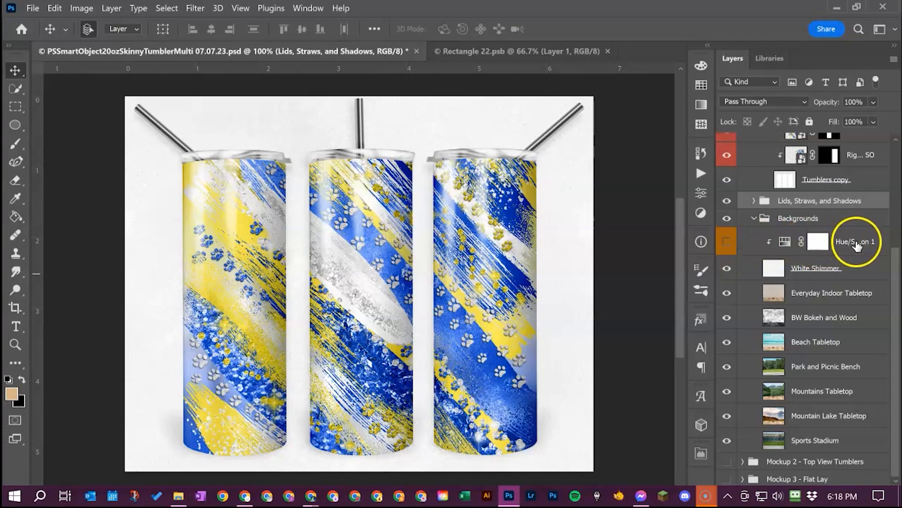
# Step: Show the Hue/Saturation 1 adjustment clipped to White Shimmer, open its settings, and compare the background with Colorize off and on
pyautogui.click(727, 243)
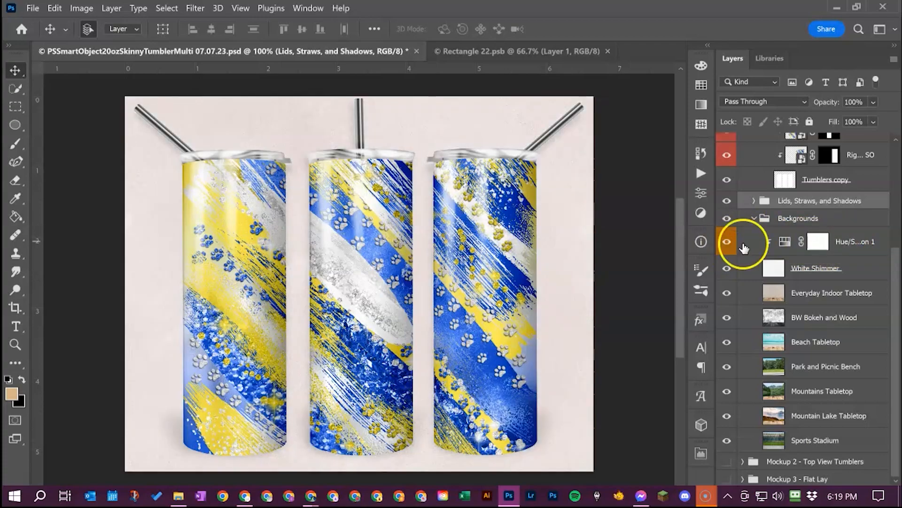
pyautogui.doubleClick(784, 243)
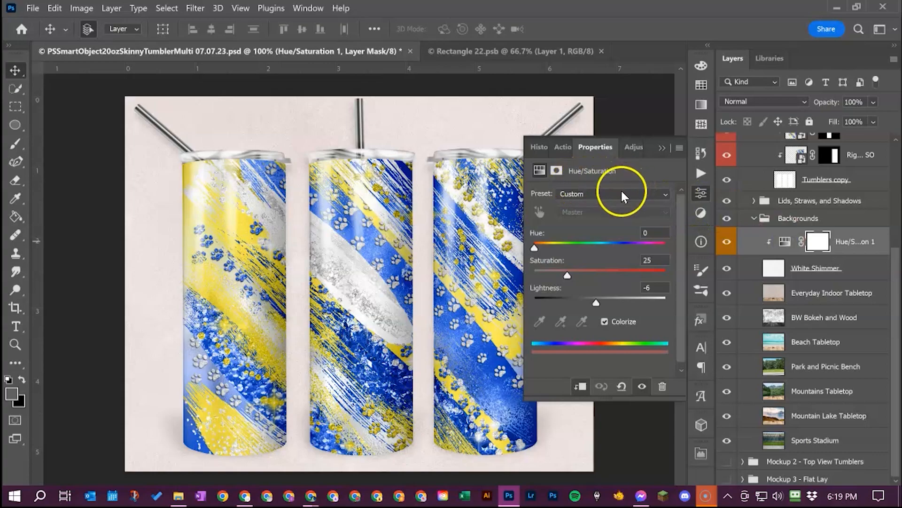
pyautogui.hscroll(4, 477, 292)
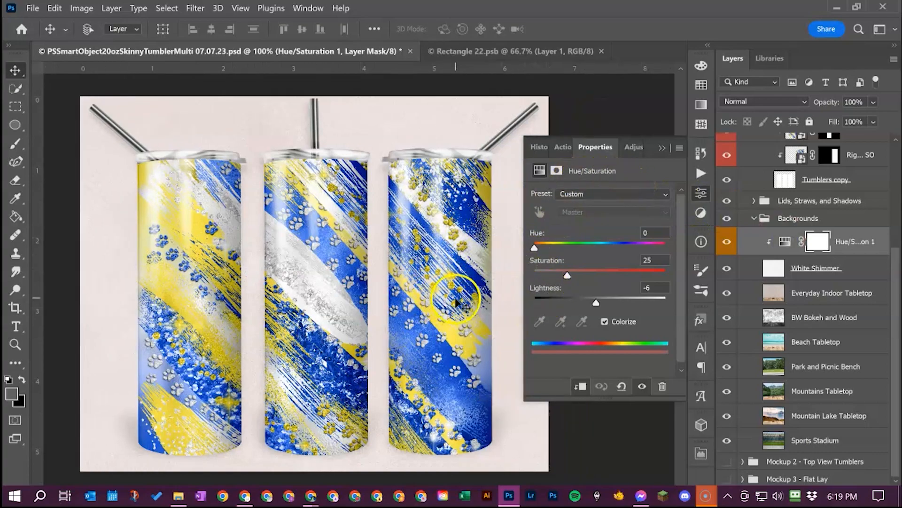
pyautogui.click(605, 321)
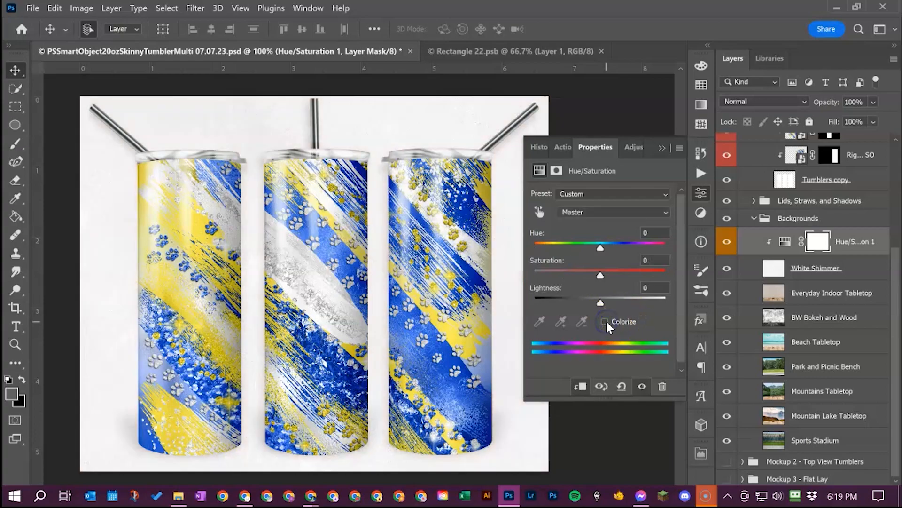
pyautogui.click(605, 321)
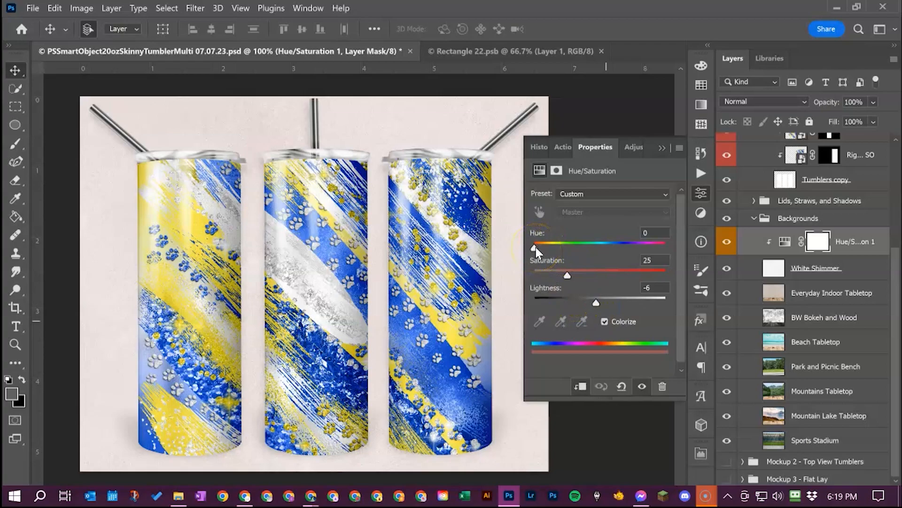
# Step: Tint the White Shimmer background green with hue 133, slightly higher saturation and lower lightness, and hide the Hue/Saturation 1 layer
pyautogui.moveTo(536, 248); pyautogui.dragTo(588, 257)
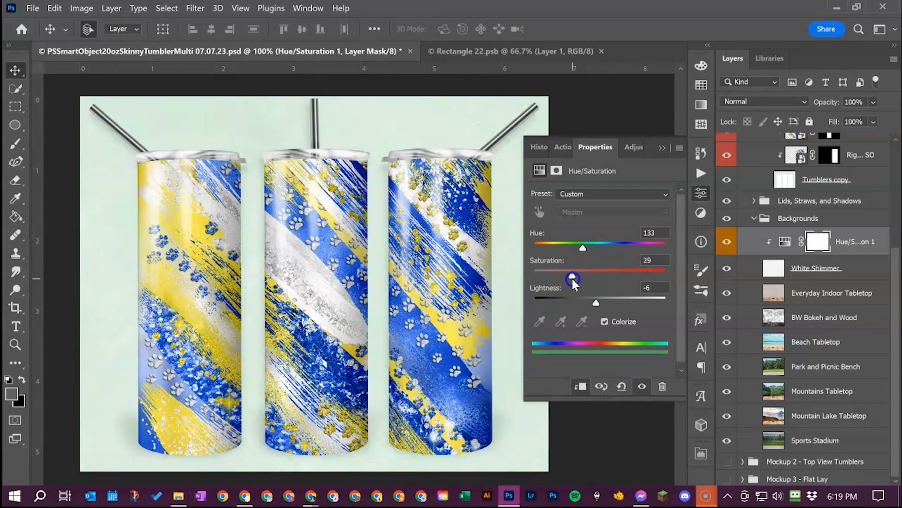
pyautogui.moveTo(596, 301)
pyautogui.mouseDown()
pyautogui.moveTo(625, 301)
pyautogui.moveTo(582, 305)
pyautogui.moveTo(593, 300)
pyautogui.mouseUp()
pyautogui.click(662, 147)
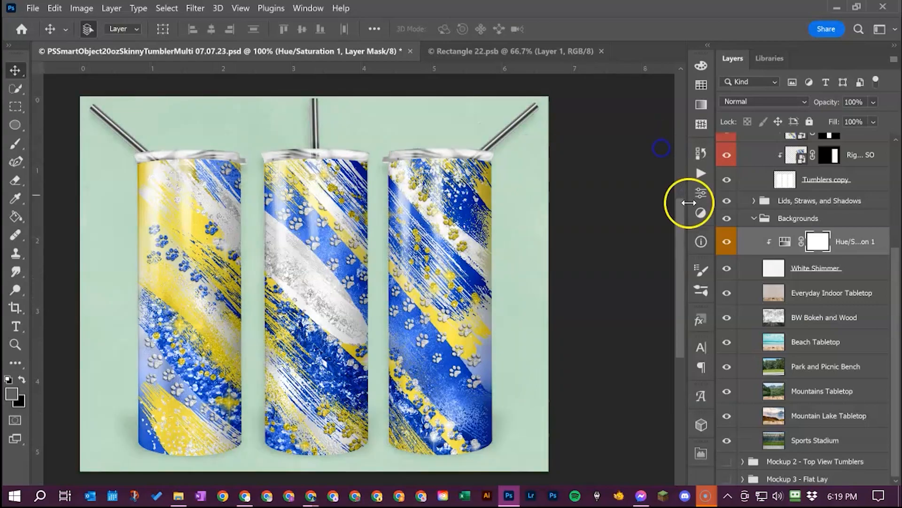
pyautogui.click(728, 242)
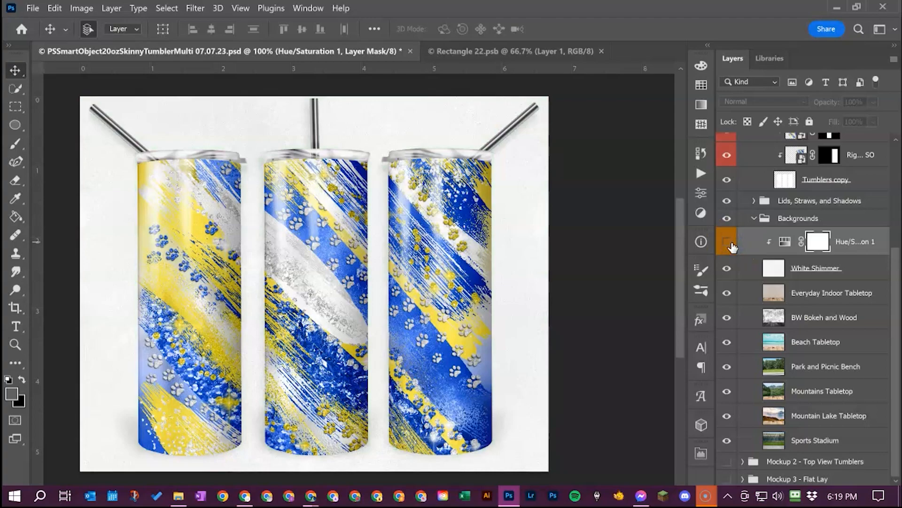
pyautogui.scroll(1, 764, 239)
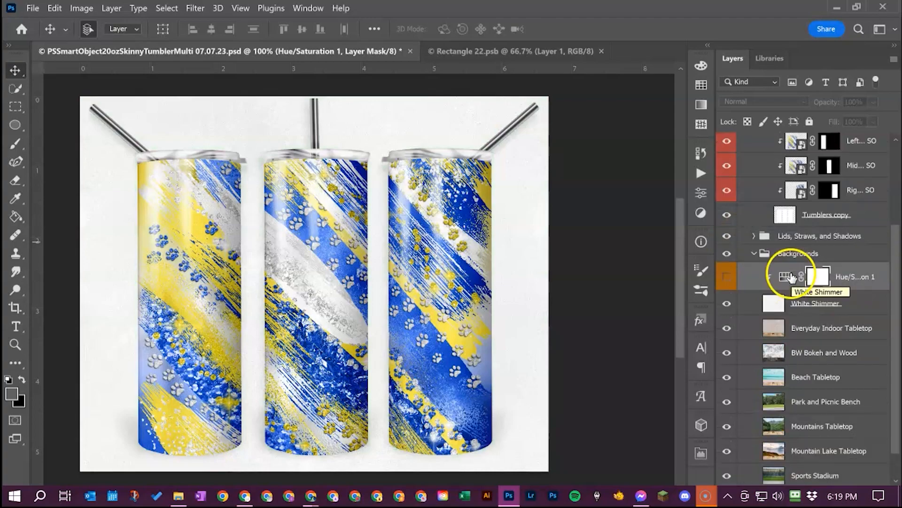
# Step: Switch the visible mockup from Mockup 1 - Front View Tumblers to Mockup 2 - Top View Tumblers, collapsing the first group and expanding the second
pyautogui.click(755, 254)
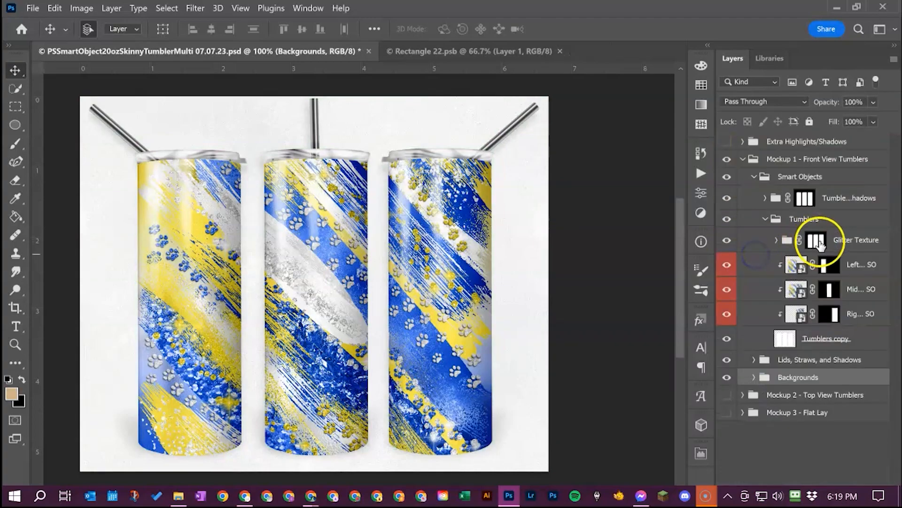
pyautogui.click(741, 161)
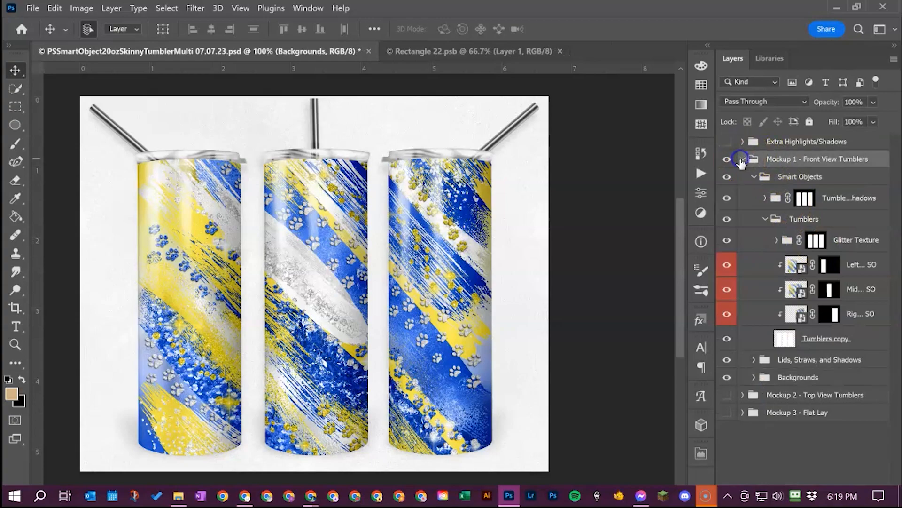
pyautogui.click(742, 159)
pyautogui.click(728, 159)
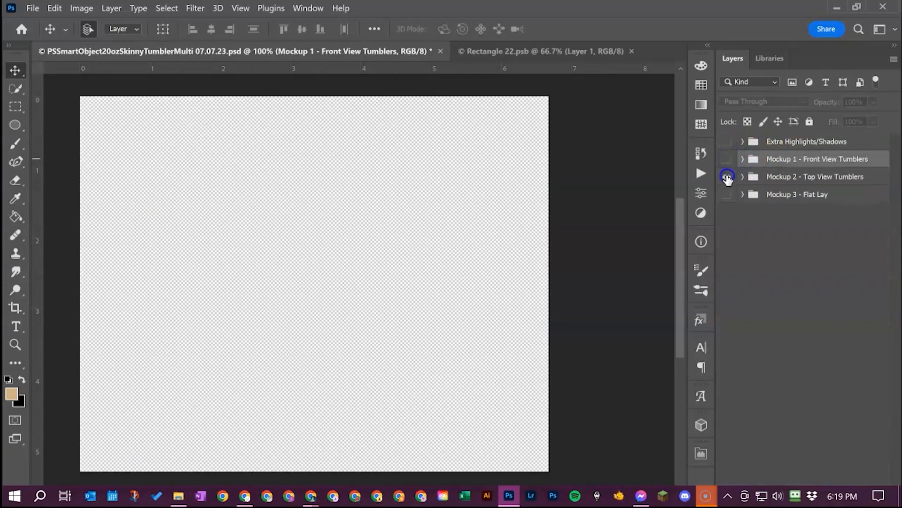
pyautogui.click(727, 177)
pyautogui.click(743, 176)
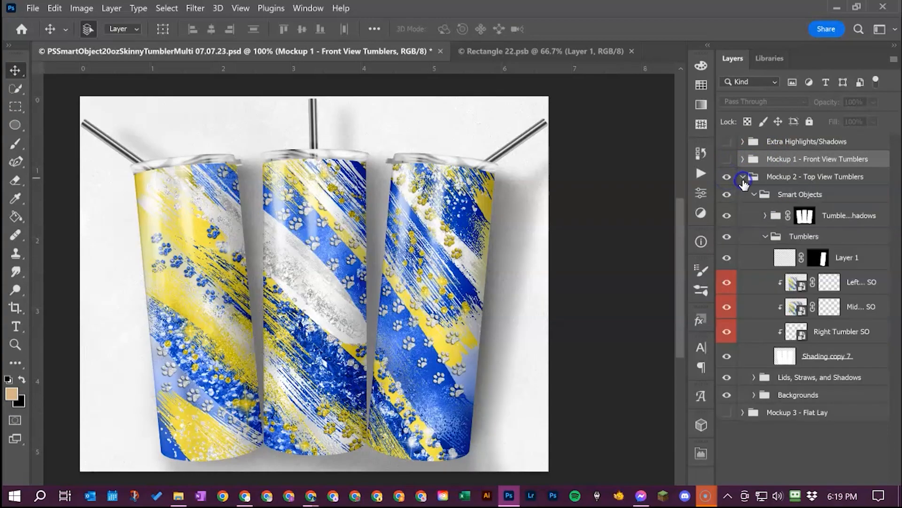
# Step: Examine the subgroups of Mockup 2's tumbler highlights and shadows group, and expand its Backgrounds group to view the background layers
pyautogui.click(767, 216)
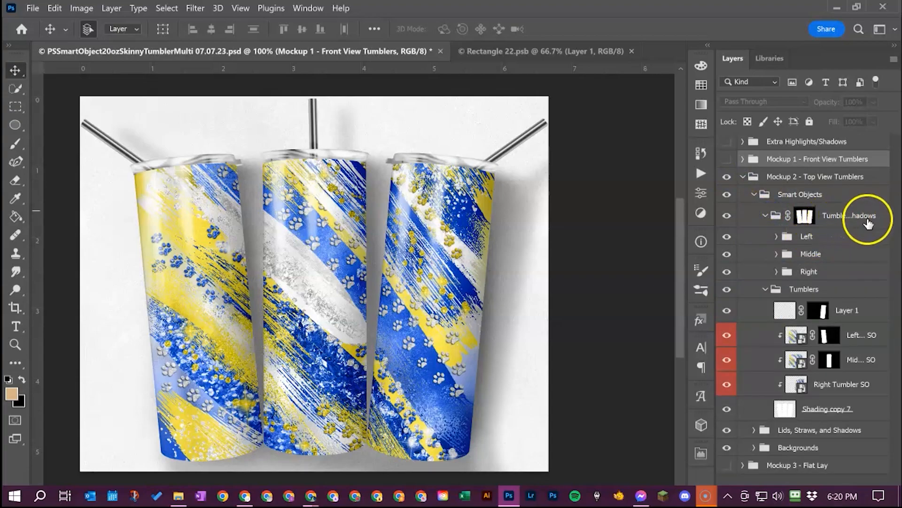
pyautogui.click(766, 215)
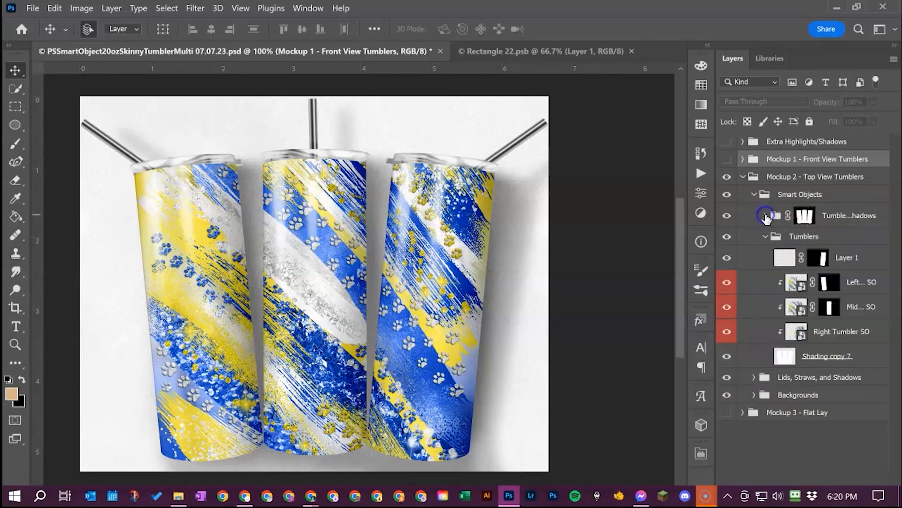
pyautogui.click(755, 377)
pyautogui.click(755, 394)
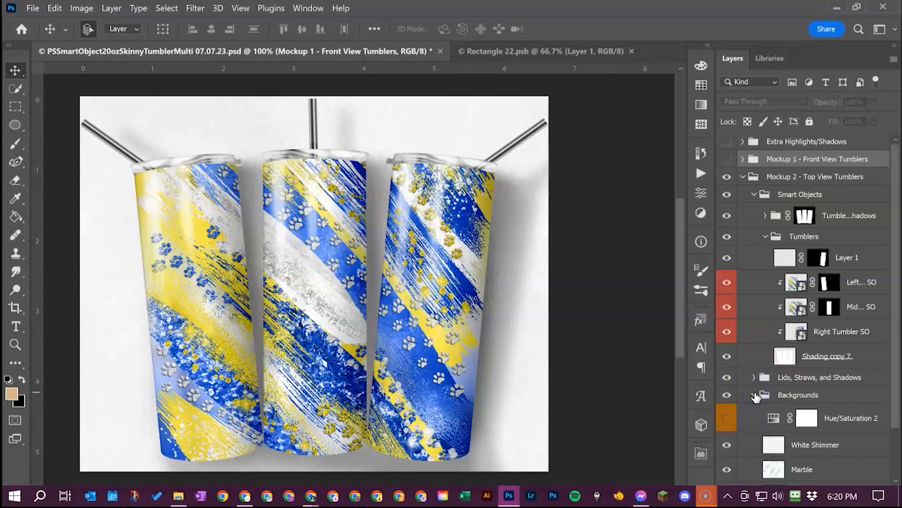
pyautogui.scroll(-2, 755, 395)
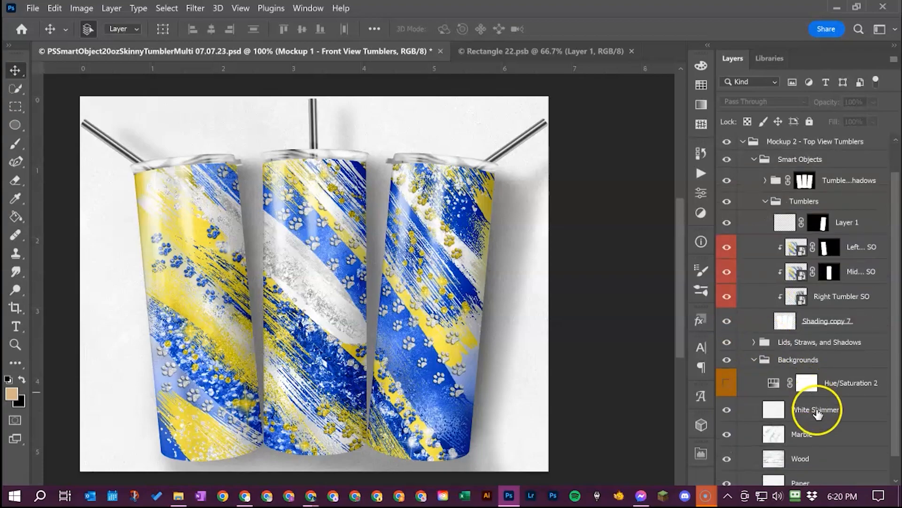
pyautogui.scroll(-1, 812, 385)
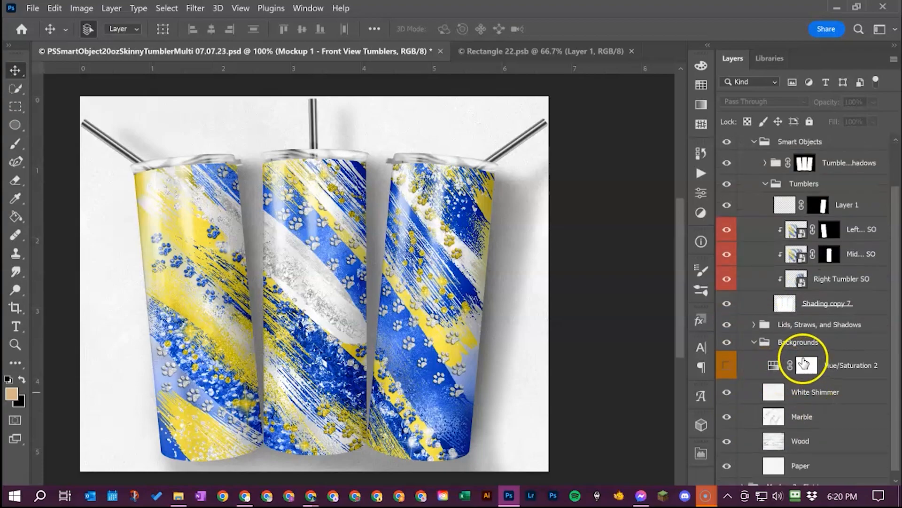
pyautogui.scroll(-1, 805, 361)
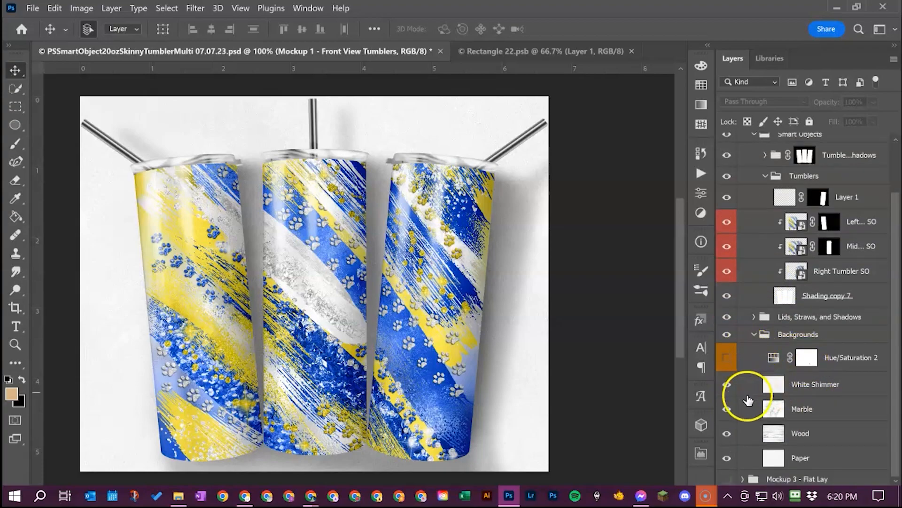
# Step: Preview the Marble, Wood and Paper backgrounds of Mockup 2 in turn, and show all the background layers again
pyautogui.moveTo(734, 364); pyautogui.dragTo(727, 388)
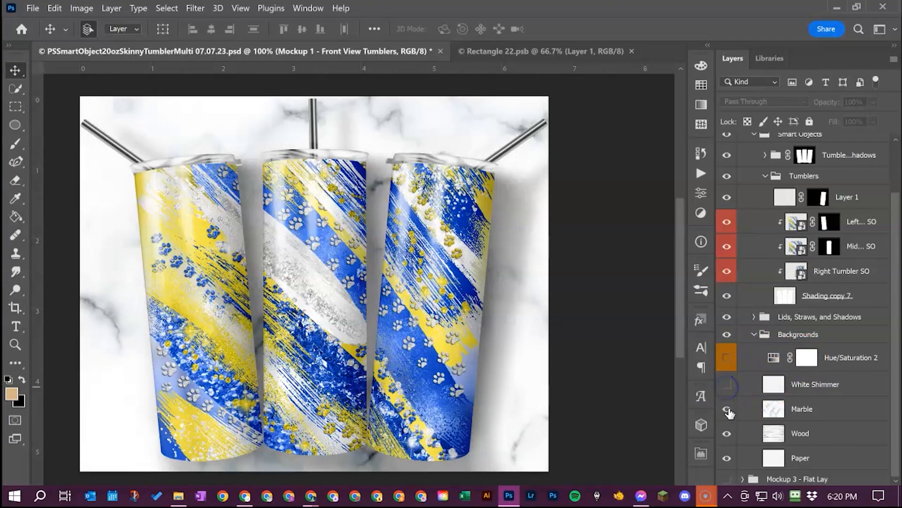
pyautogui.click(729, 411)
pyautogui.click(731, 433)
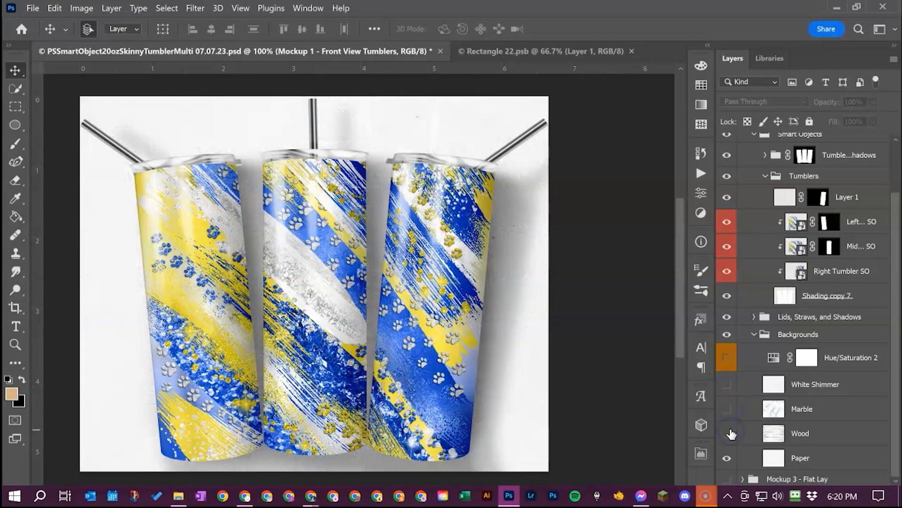
pyautogui.moveTo(725, 387); pyautogui.dragTo(728, 443)
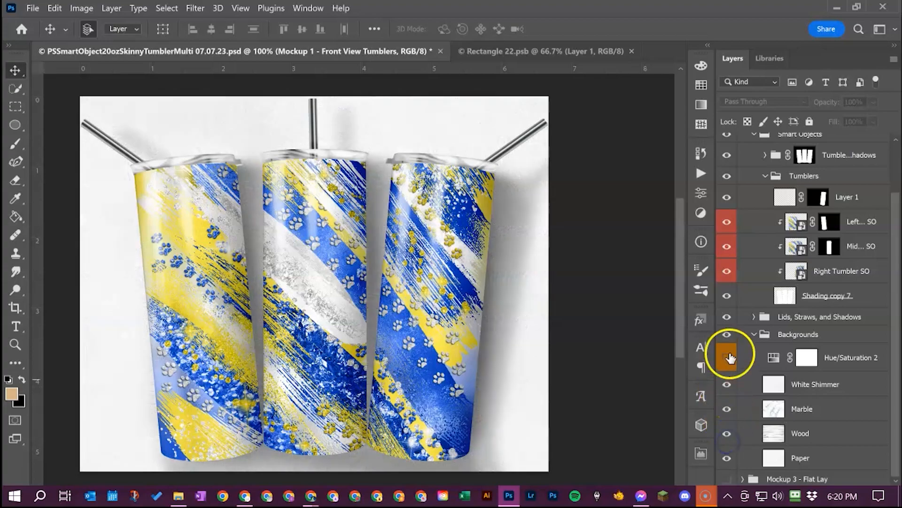
# Step: Show the Hue/Saturation 2 adjustment, preview its tint on each Mockup 2 background, and show all the background layers again
pyautogui.click(726, 362)
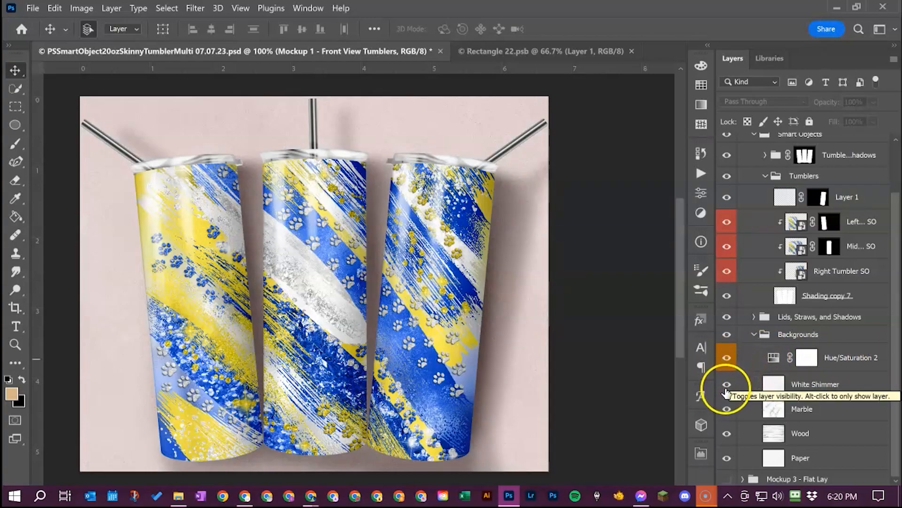
pyautogui.click(726, 386)
pyautogui.click(727, 410)
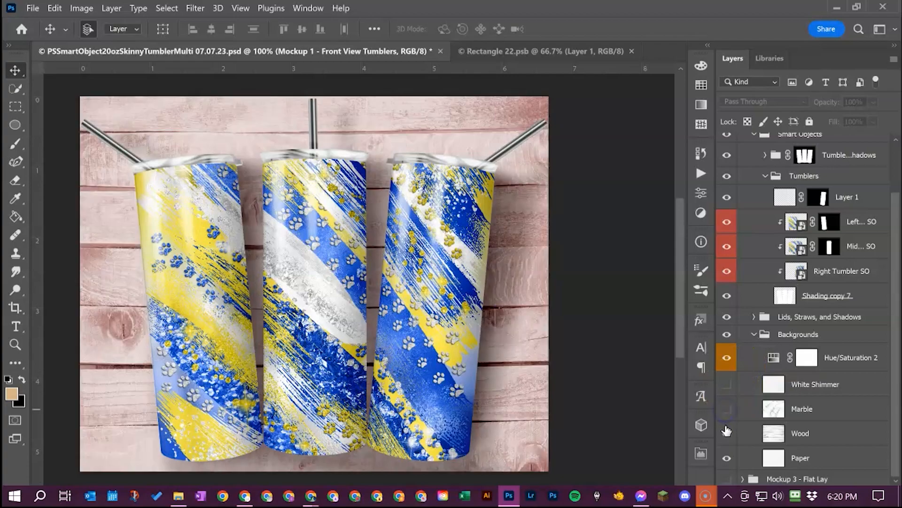
pyautogui.click(726, 434)
pyautogui.click(727, 386)
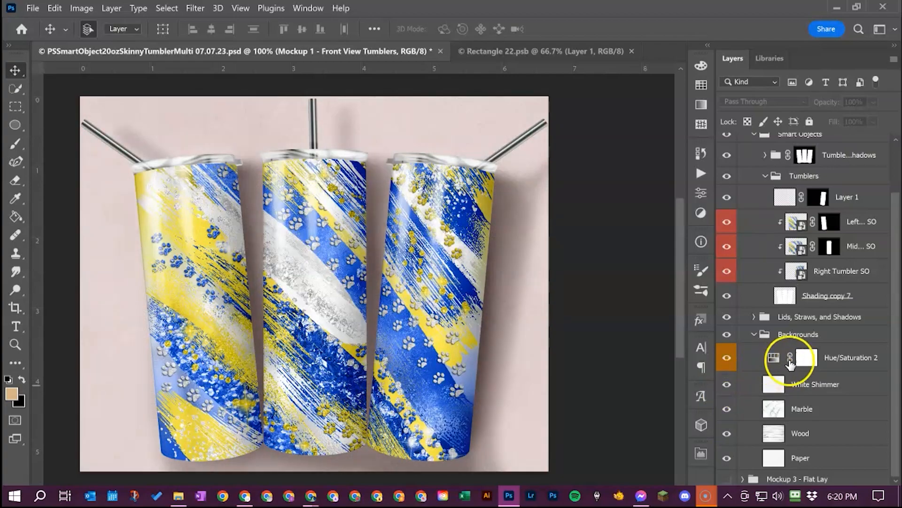
# Step: Hide White Shimmer to reveal Marble, preview the Color blend mode on Hue/Saturation 2, and keep its blend mode at Normal
pyautogui.click(727, 386)
pyautogui.moveTo(846, 360); pyautogui.dragTo(722, 109)
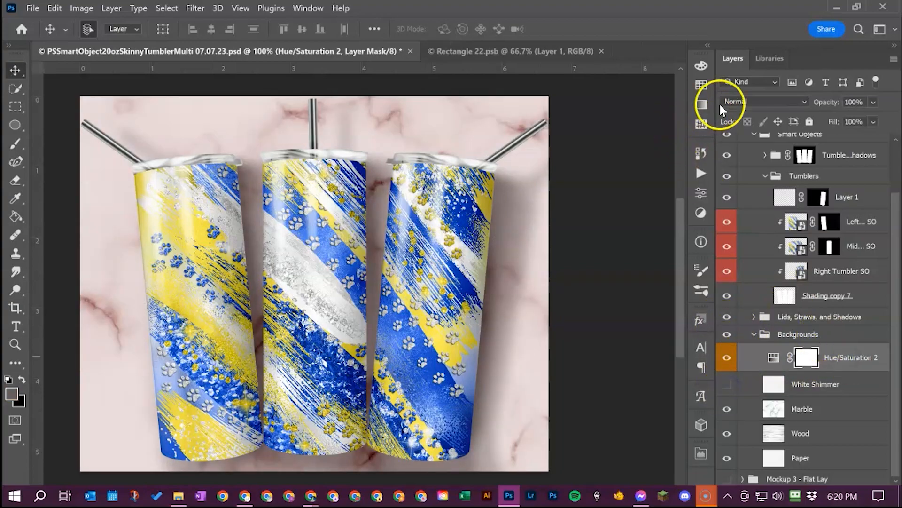
pyautogui.click(752, 101)
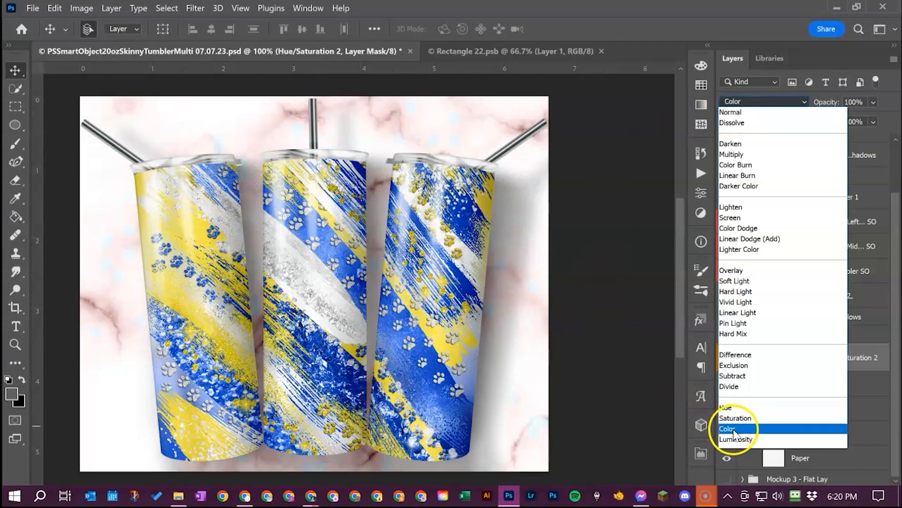
pyautogui.click(726, 432)
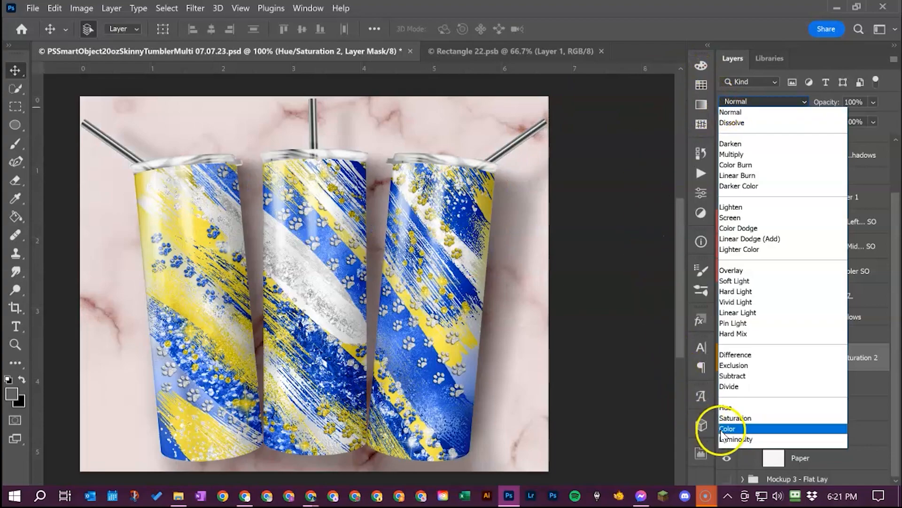
pyautogui.click(613, 357)
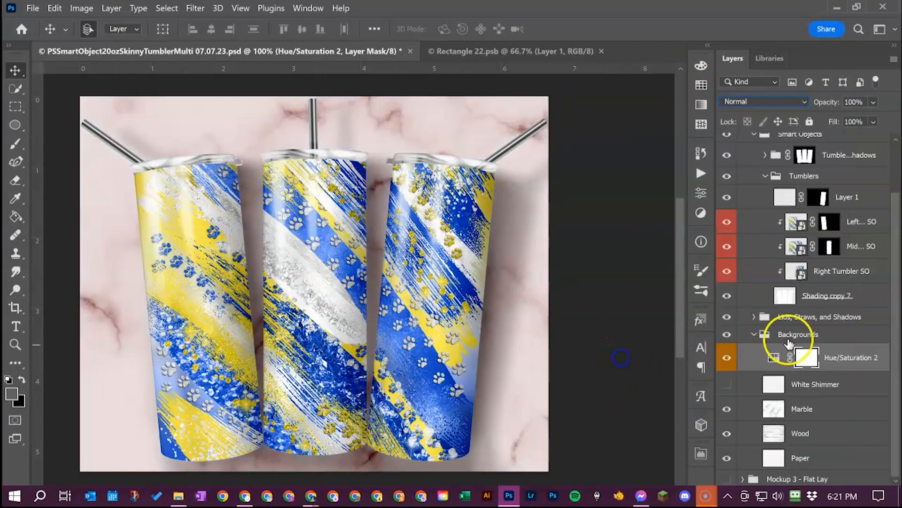
# Step: Hide Hue/Saturation 2, show White Shimmer again, and collapse Mockup 2's Backgrounds group
pyautogui.click(727, 358)
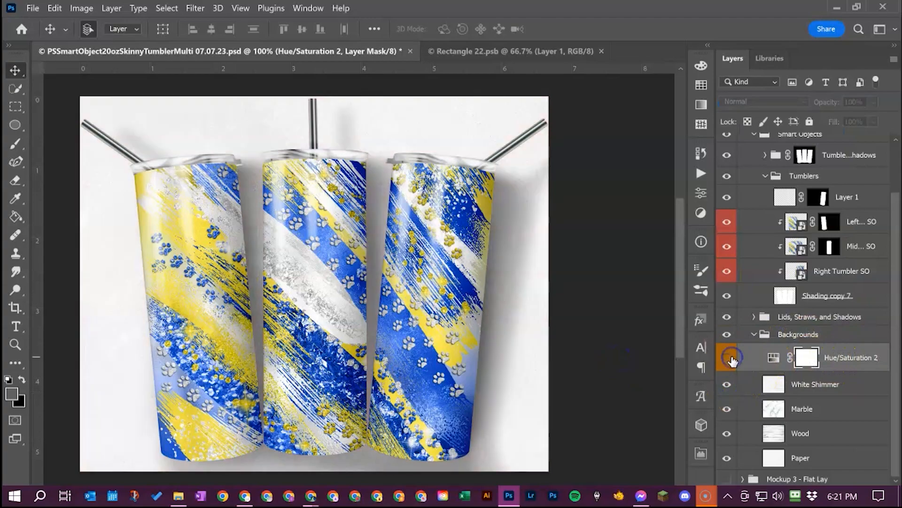
pyautogui.click(755, 334)
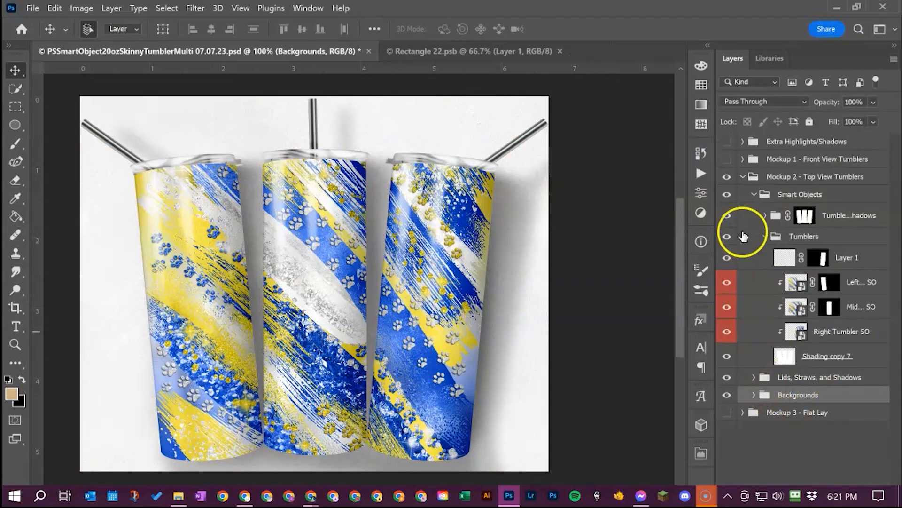
# Step: Collapse and hide the Mockup 2 - Top View Tumblers group, and show and expand the Mockup 3 - Flat Lay group
pyautogui.click(748, 176)
pyautogui.click(728, 176)
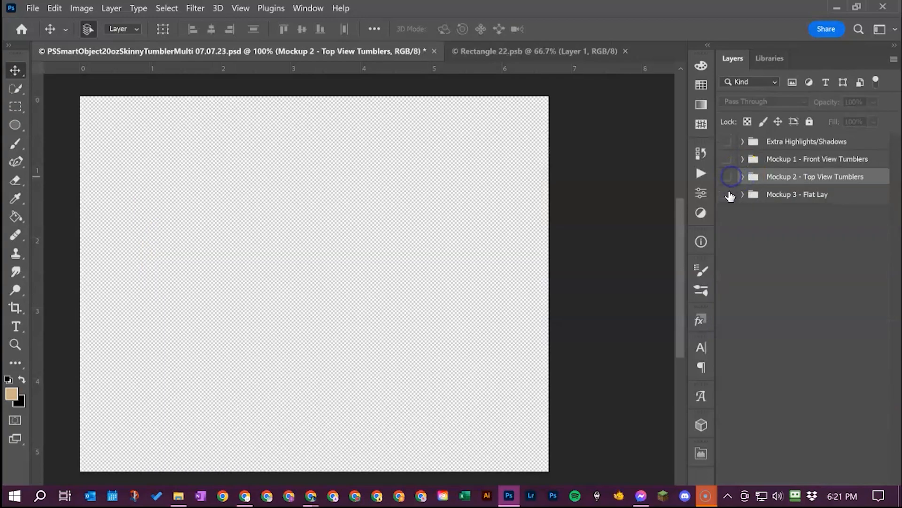
pyautogui.click(727, 194)
pyautogui.click(742, 195)
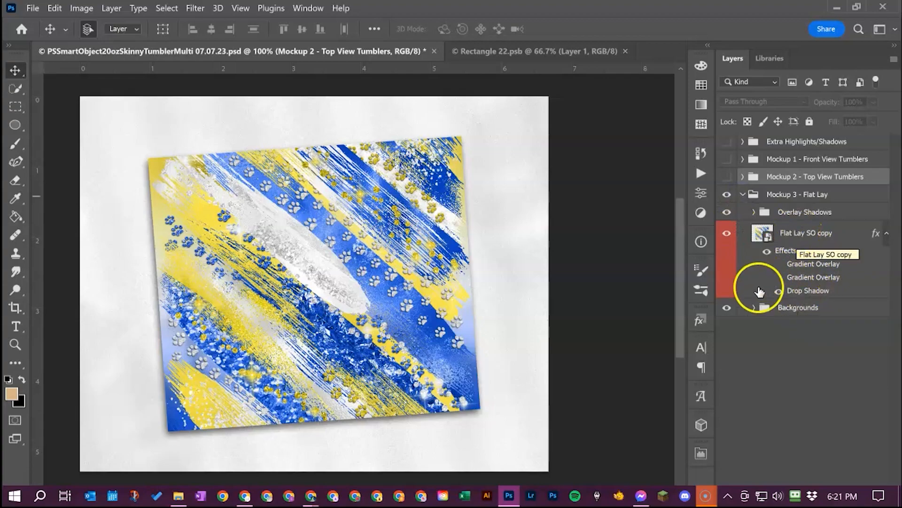
# Step: Preview the Hue/Saturation 3 tint on the flat lay's backgrounds, hide the adjustment again, and collapse the Backgrounds group
pyautogui.click(751, 314)
pyautogui.click(754, 307)
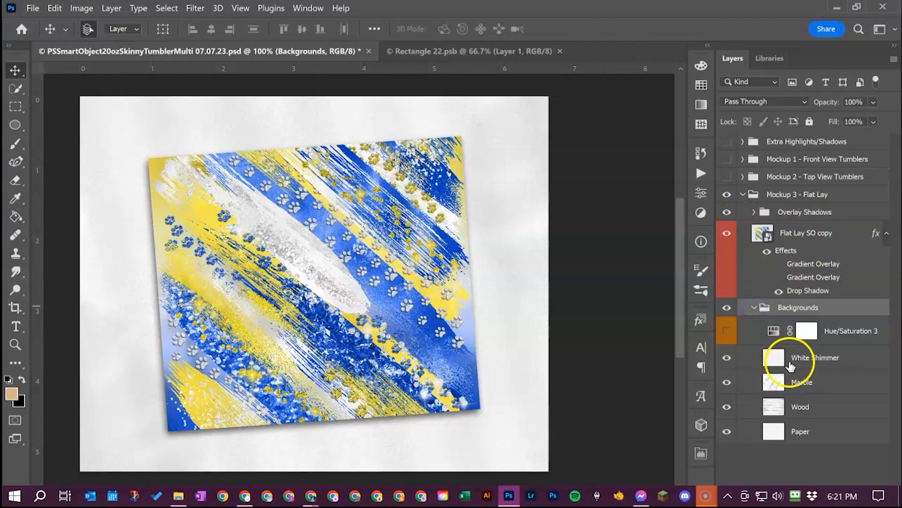
pyautogui.click(727, 331)
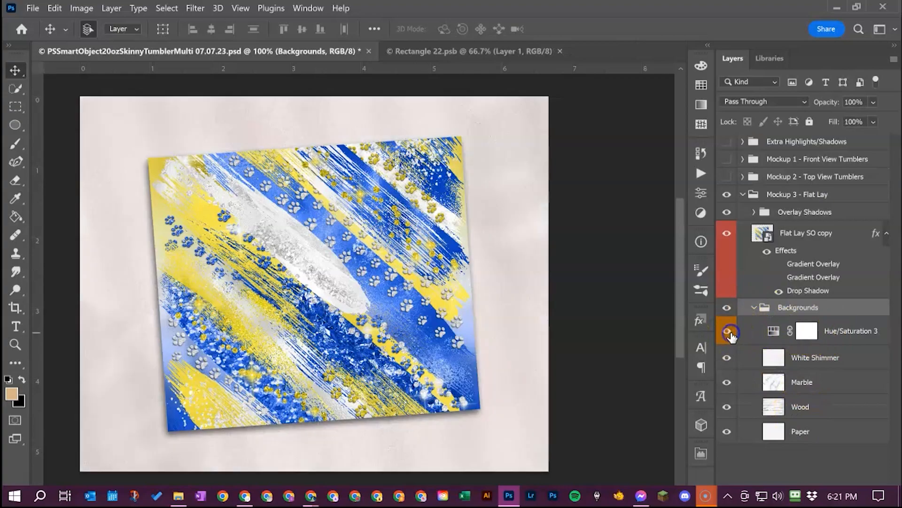
pyautogui.click(728, 331)
pyautogui.click(756, 307)
pyautogui.click(756, 307)
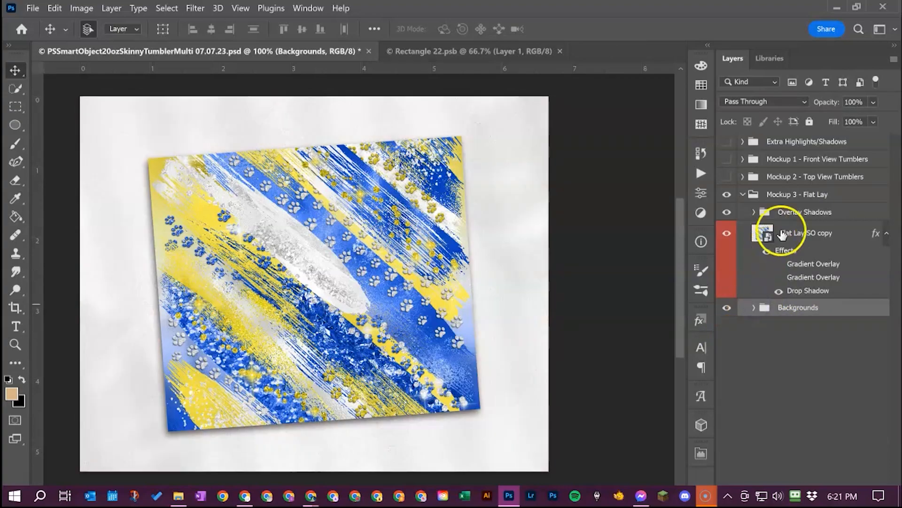
# Step: Expand the flat lay's Overlay Shadows group, select the layers from Monstera Bottom Left to Blinds, and show the Extra Highlights/Shadows group
pyautogui.click(812, 234)
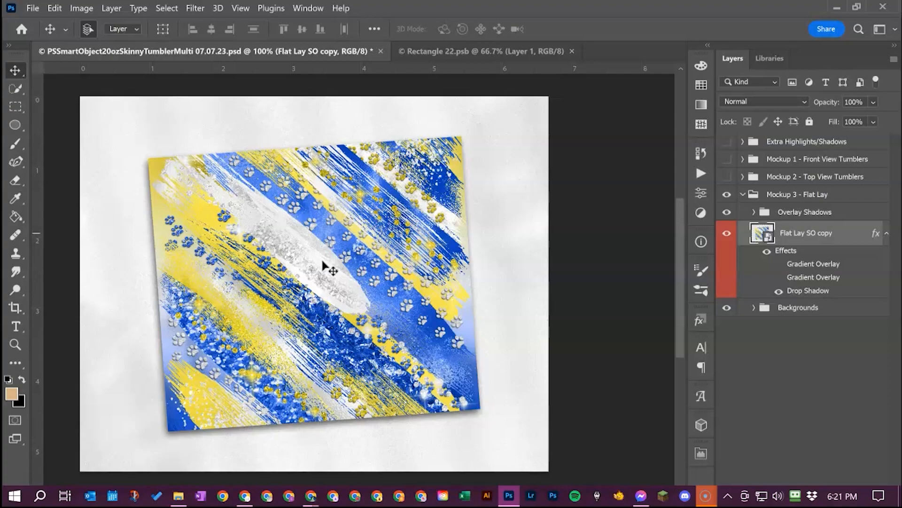
pyautogui.click(754, 212)
pyautogui.click(796, 237)
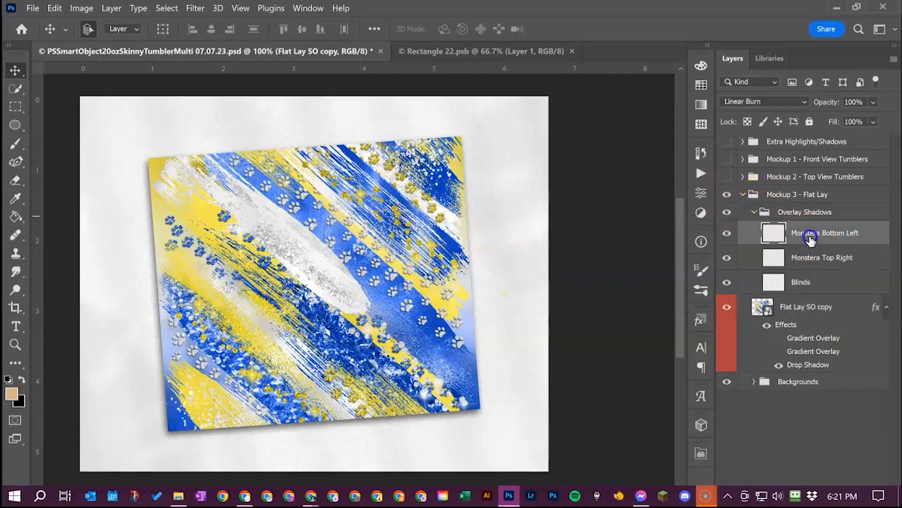
pyautogui.keyDown('shift'); pyautogui.click(801, 282); pyautogui.keyUp('shift')
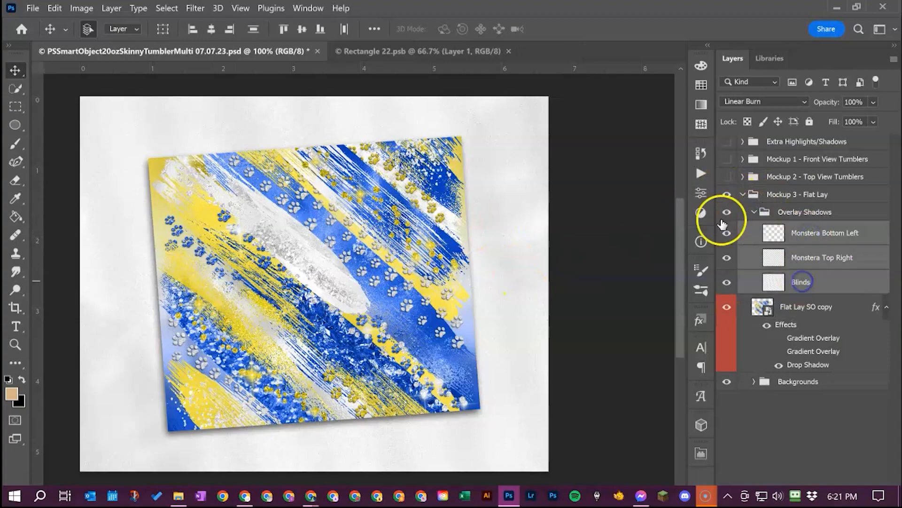
pyautogui.click(727, 142)
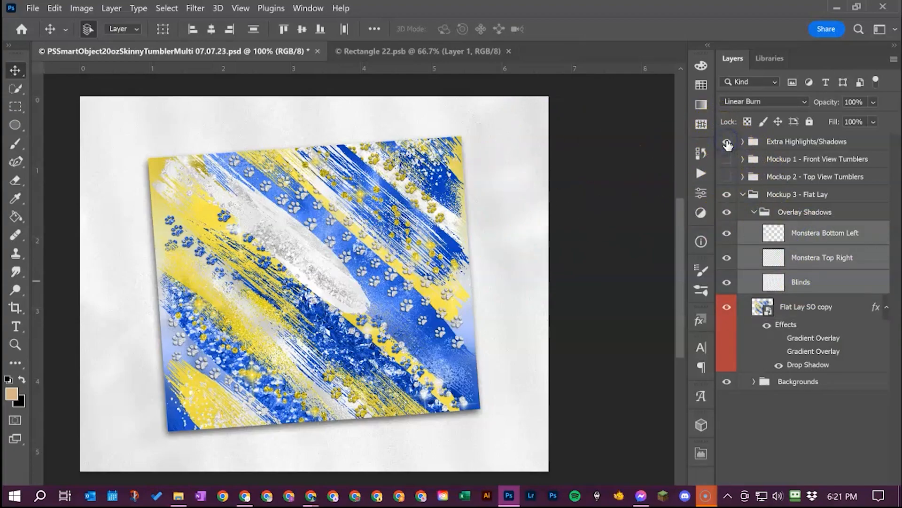
pyautogui.click(727, 142)
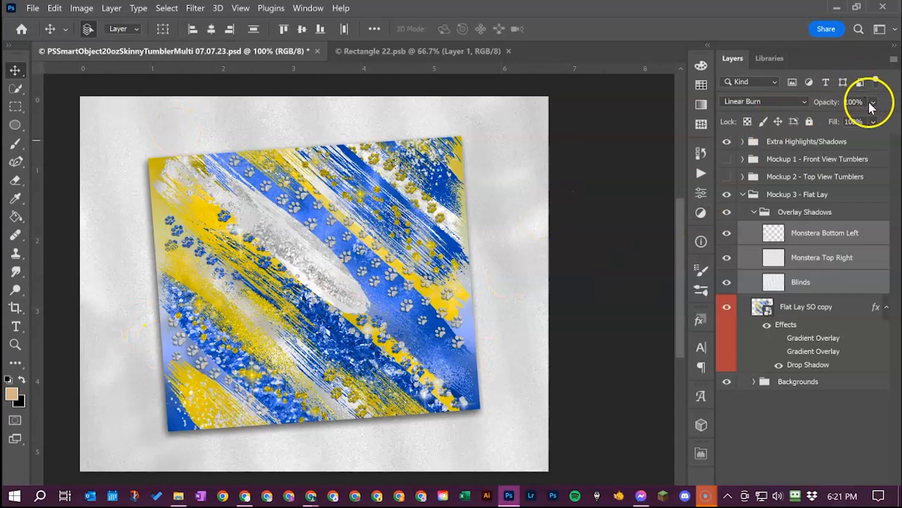
# Step: Try the Overlay Shadows group at 100% opacity, and undo the opacity change
pyautogui.click(775, 213)
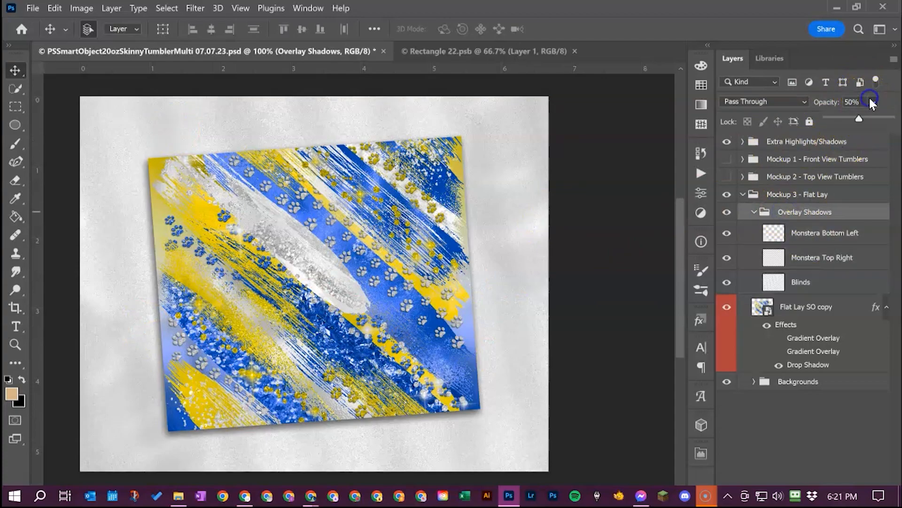
pyautogui.moveTo(857, 112); pyautogui.dragTo(896, 118)
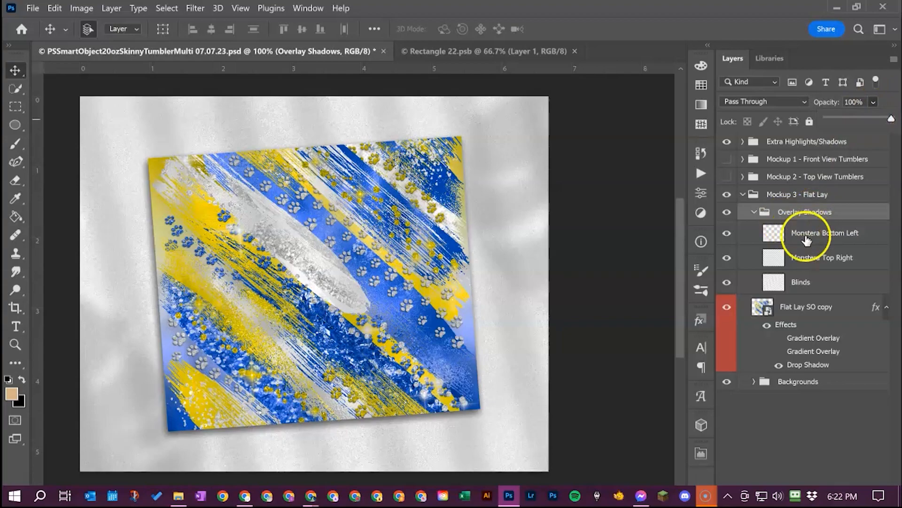
pyautogui.hotkey('ctrl', 'z')
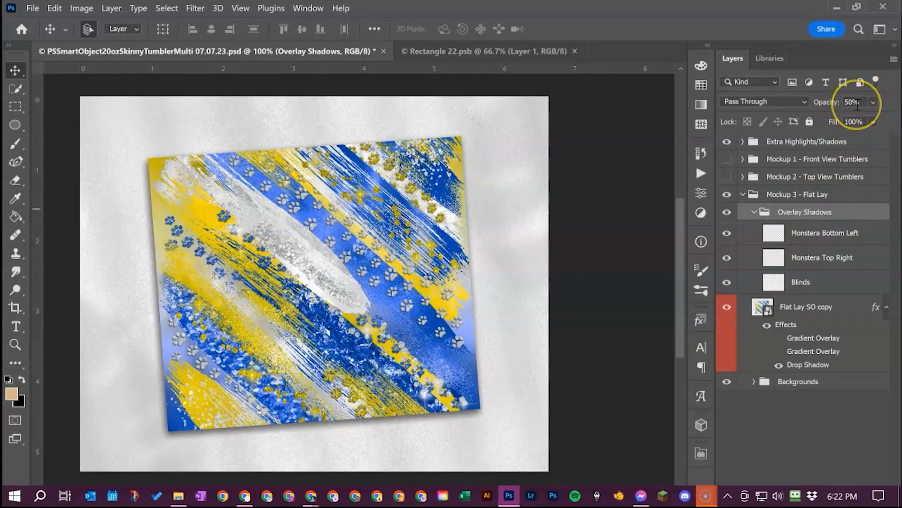
# Step: Collapse the Overlay Shadows and Mockup 3 - Flat Lay groups, hide the flat lay, and show and expand the Mockup 1 - Front View Tumblers group
pyautogui.click(873, 104)
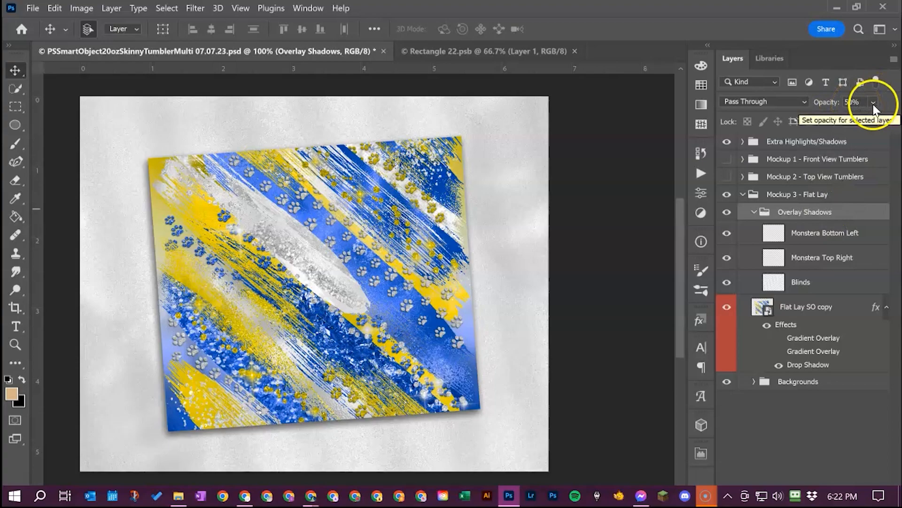
pyautogui.click(790, 217)
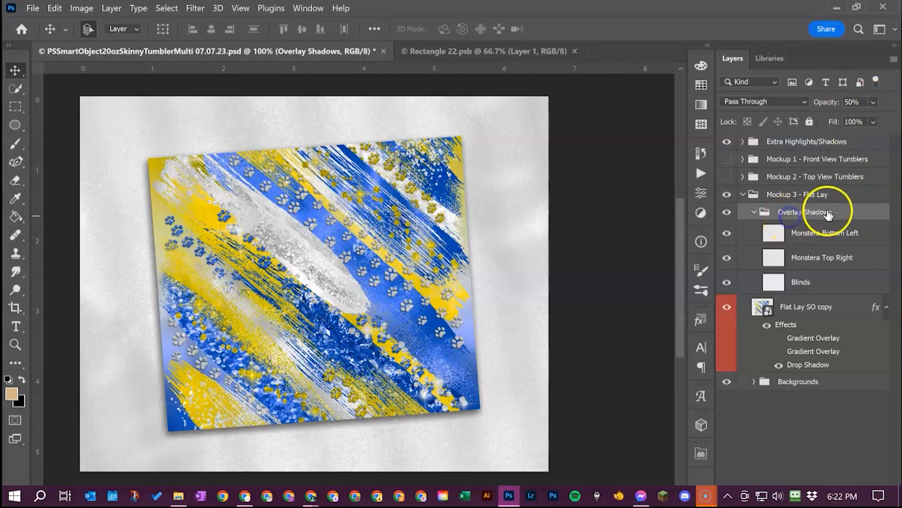
pyautogui.click(755, 213)
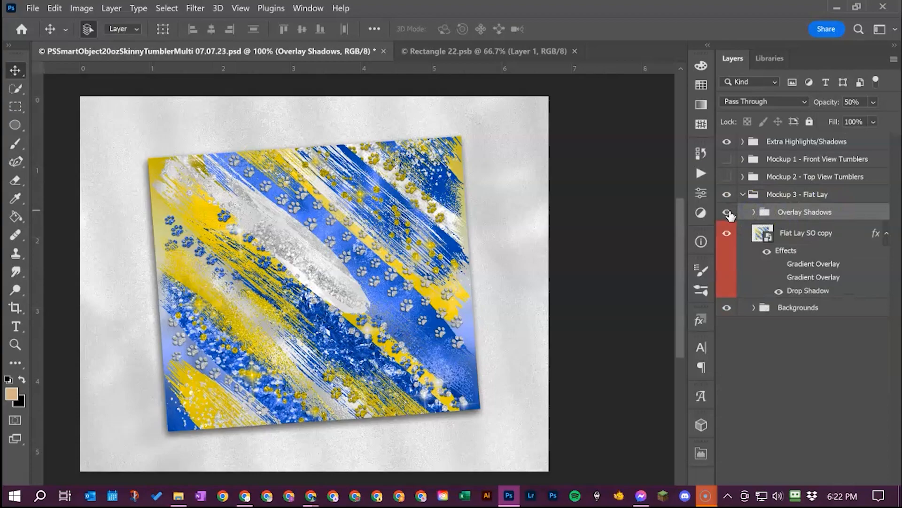
pyautogui.click(742, 194)
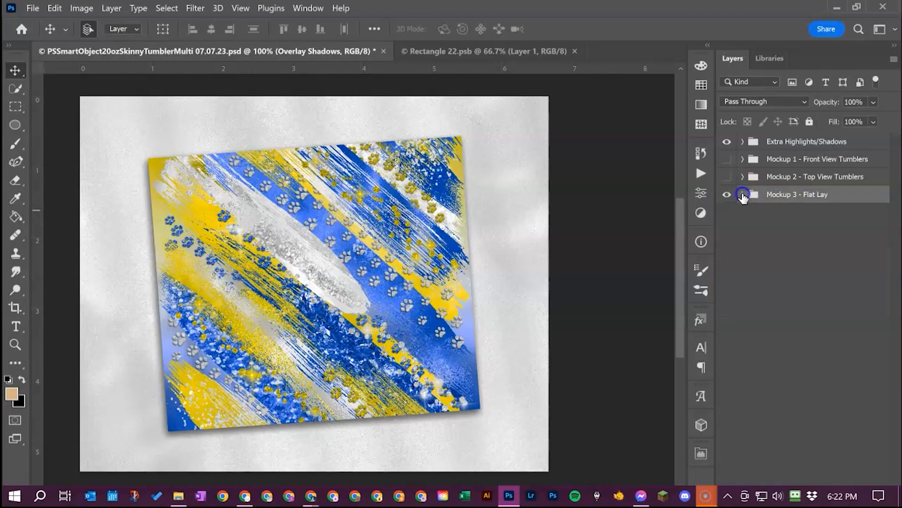
pyautogui.click(727, 195)
pyautogui.click(726, 159)
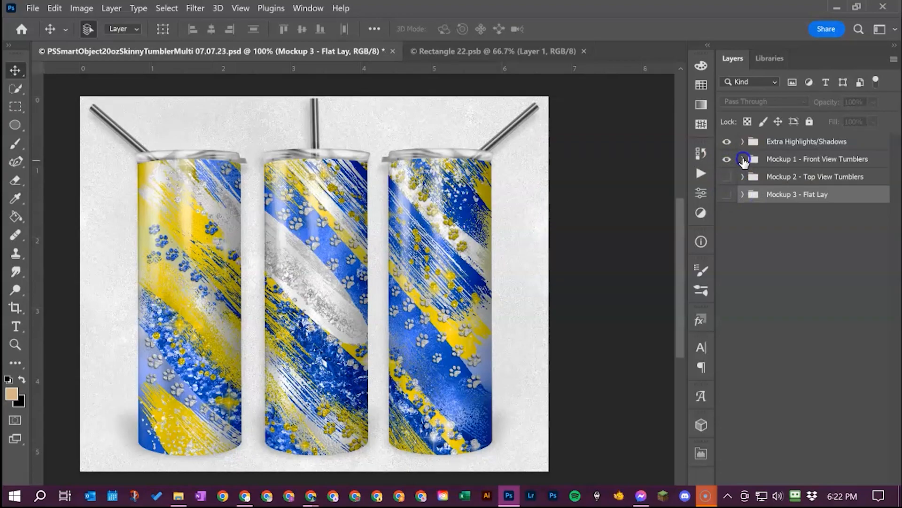
pyautogui.click(743, 160)
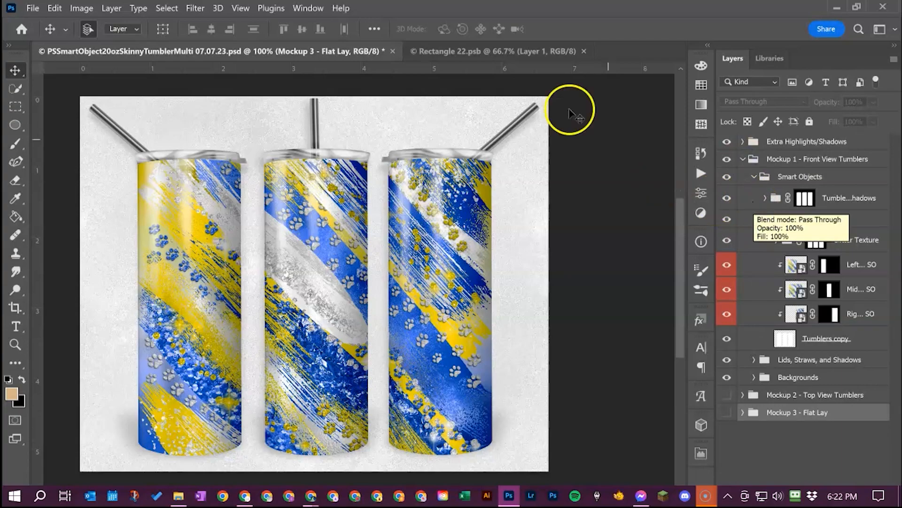
# Step: Delete the paw print design layer from the Rectangle 22.psb smart object, save and close it, and hide the Extra Highlights/Shadows group
pyautogui.click(500, 54)
pyautogui.press('Delete')
pyautogui.hotkey('ctrl', 's')
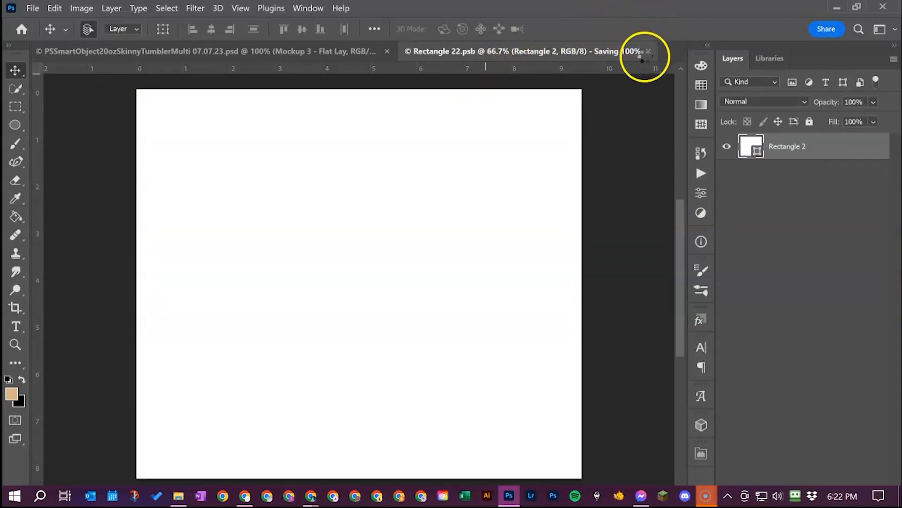
pyautogui.click(601, 51)
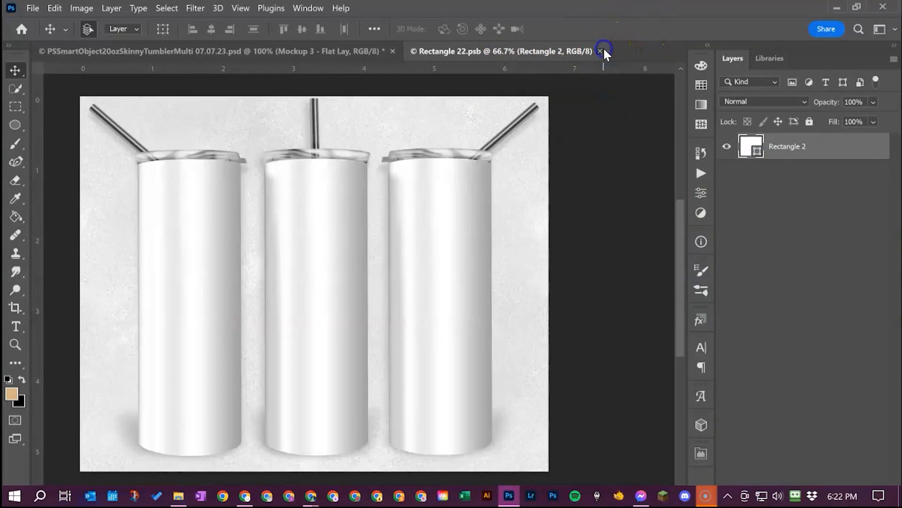
pyautogui.click(727, 142)
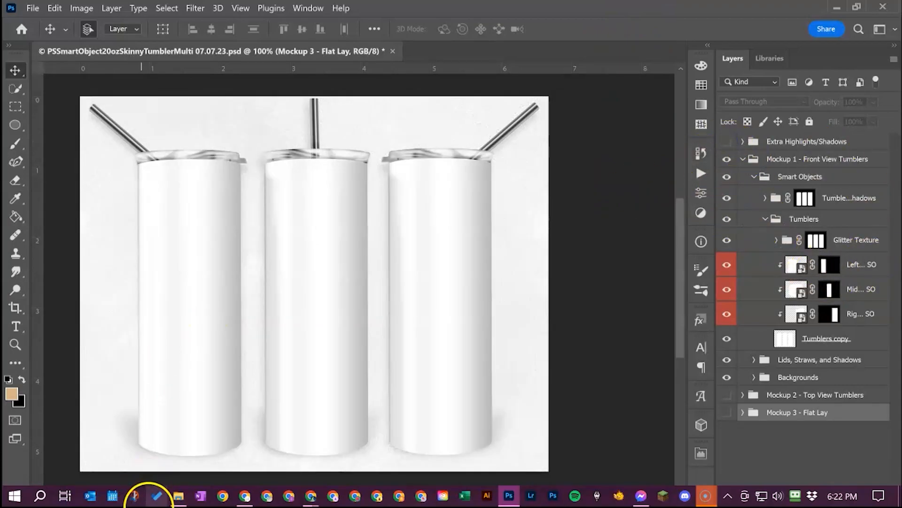
# Step: Switch to File Explorer and load the ~Multi Mockup with Pause to Resize action file from the mockup's Actions folder into Photoshop
pyautogui.click(179, 495)
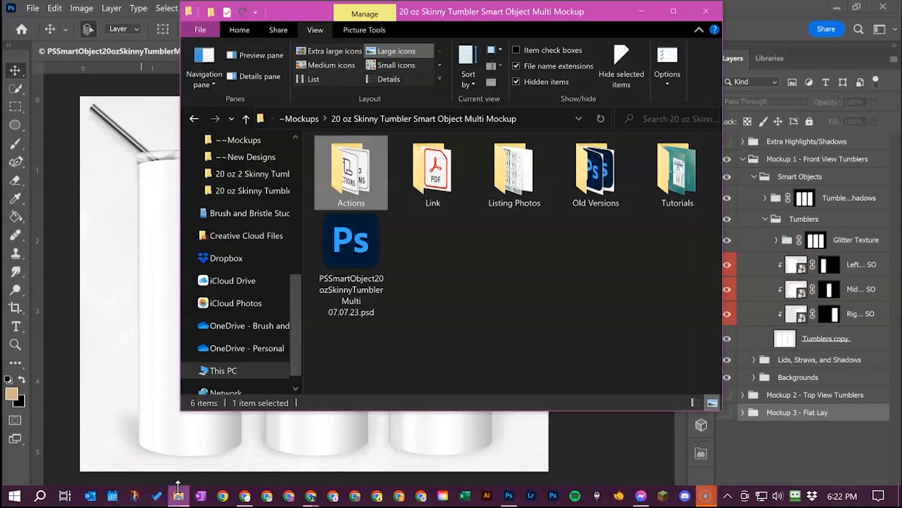
pyautogui.doubleClick(362, 169)
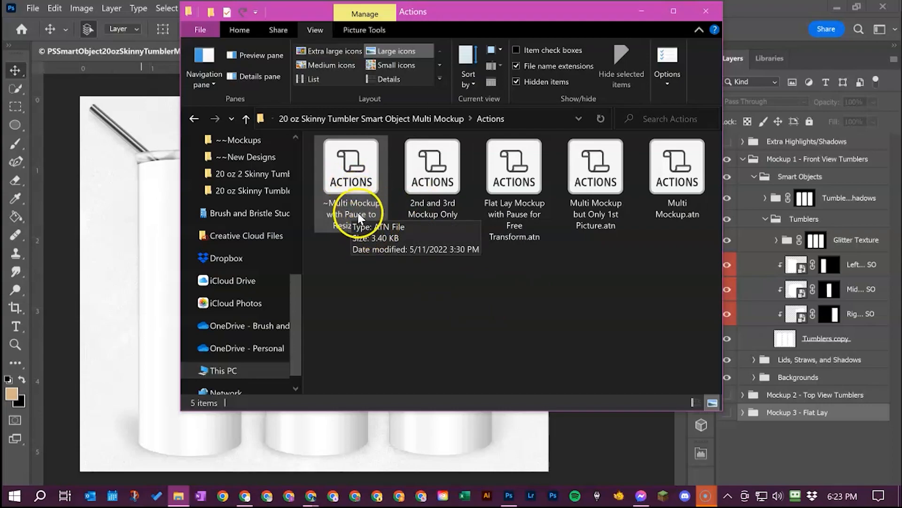
pyautogui.doubleClick(360, 166)
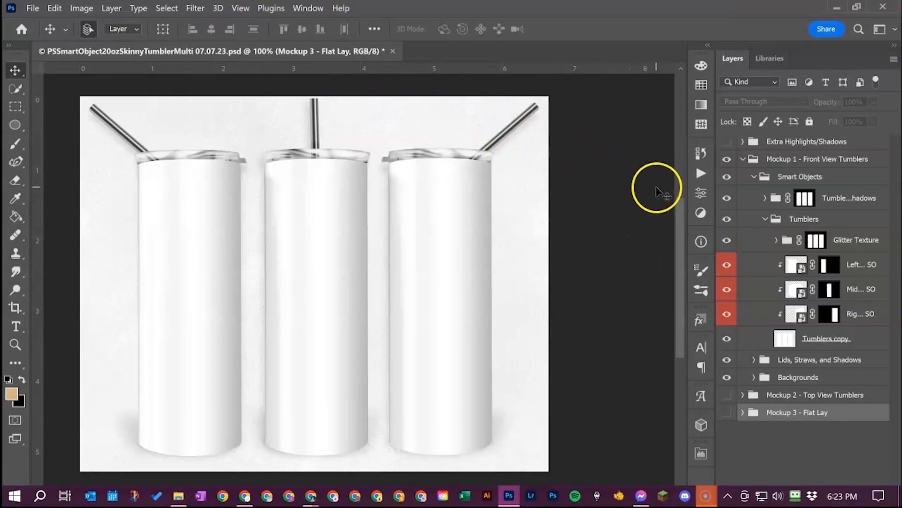
# Step: Display the list of loaded actions with the Multi Mockup set
pyautogui.click(699, 174)
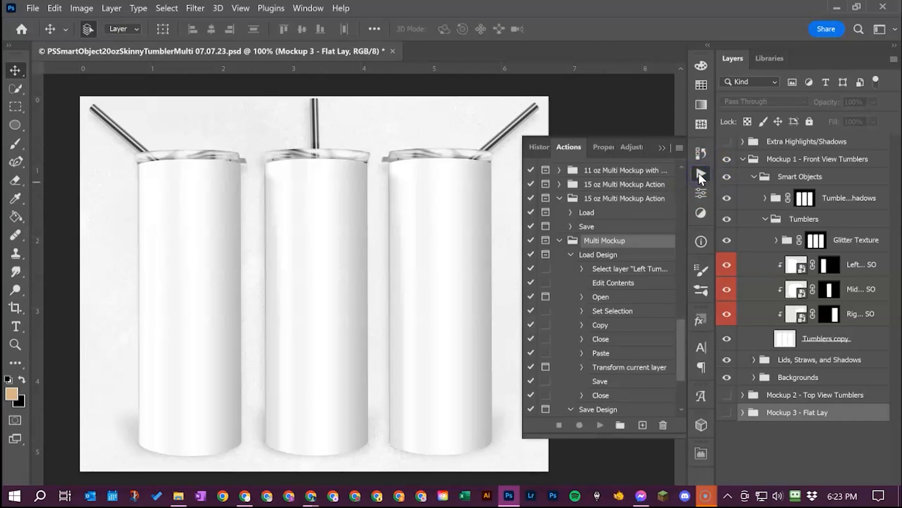
pyautogui.click(700, 176)
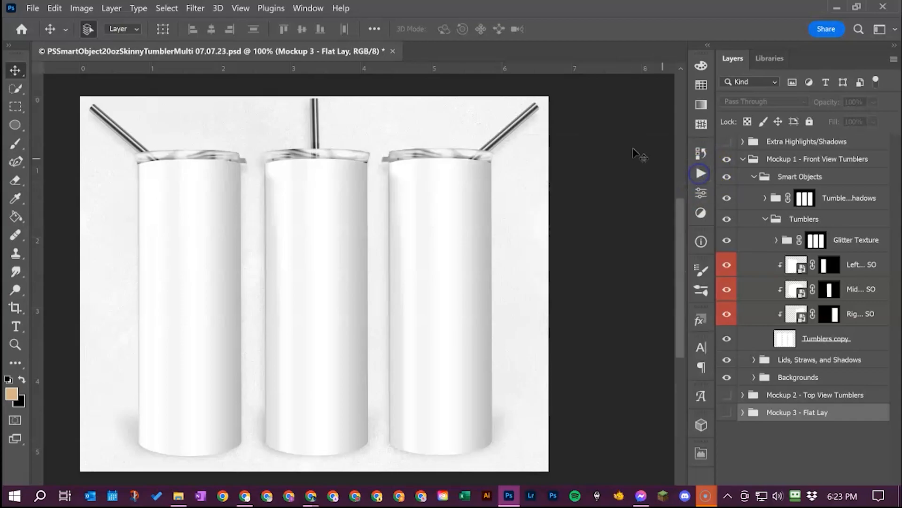
pyautogui.click(299, 9)
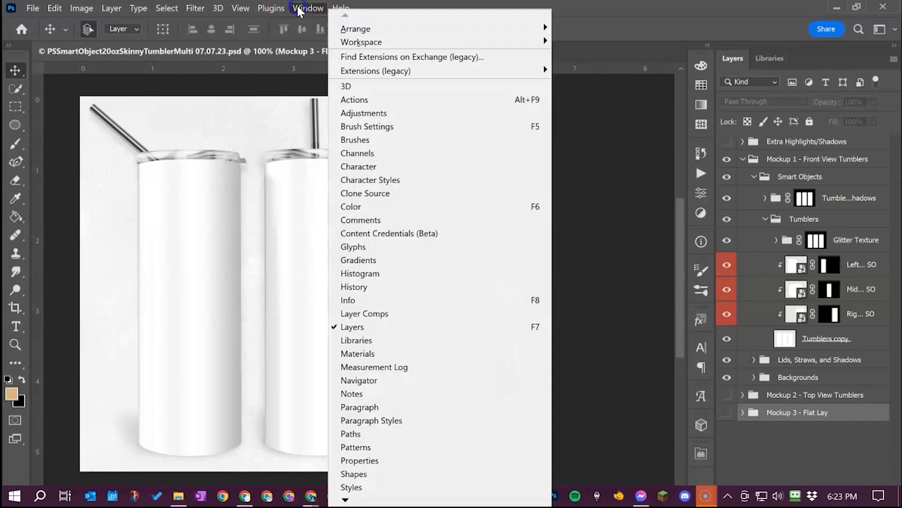
pyautogui.click(369, 101)
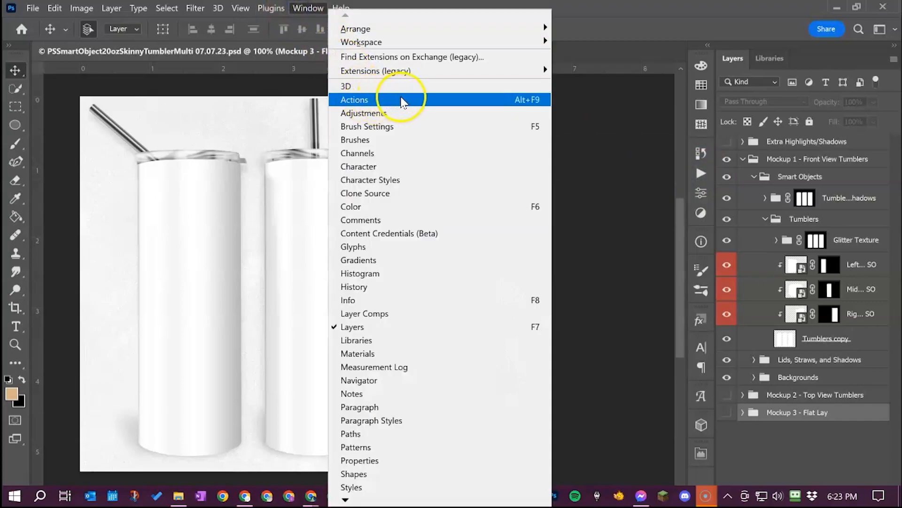
pyautogui.click(545, 102)
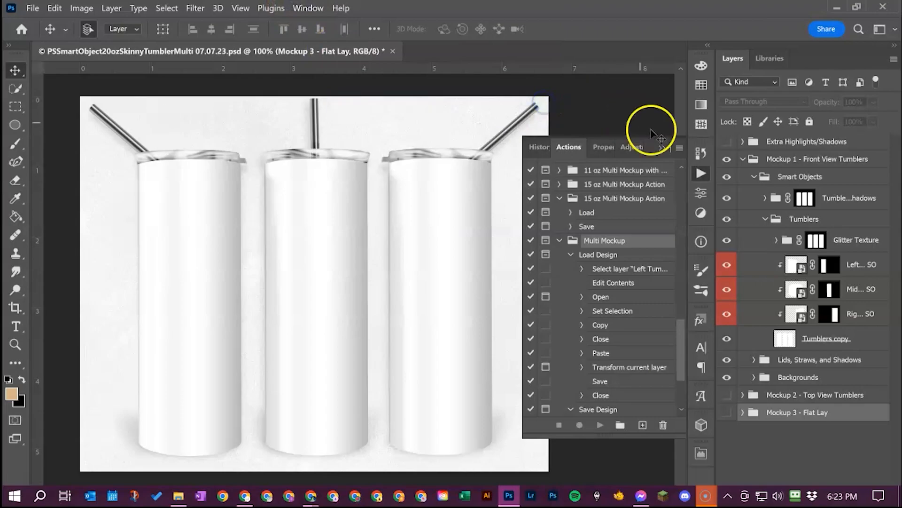
# Step: Collapse the Load Design and Save Design actions of the Multi Mockup set and the expanded 15 oz Multi Mockup Action set
pyautogui.scroll(-1, 617, 282)
pyautogui.scroll(2, 587, 282)
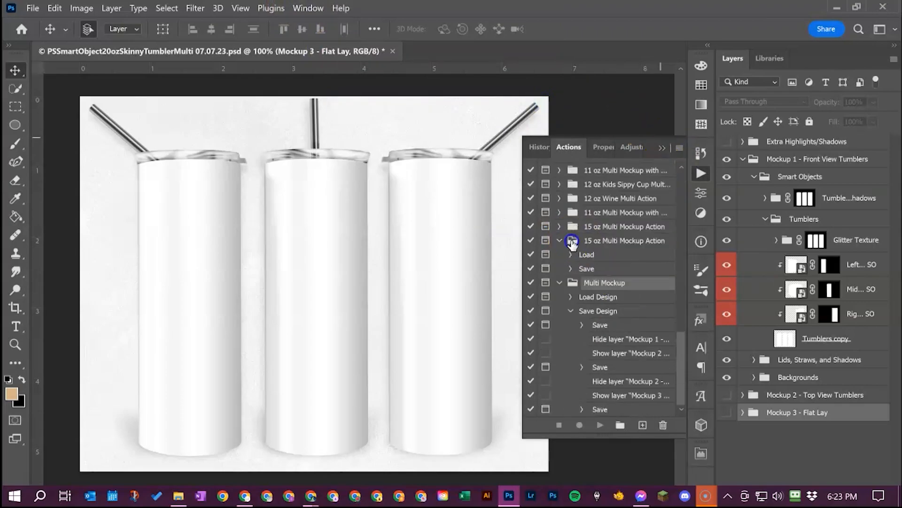
pyautogui.click(570, 311)
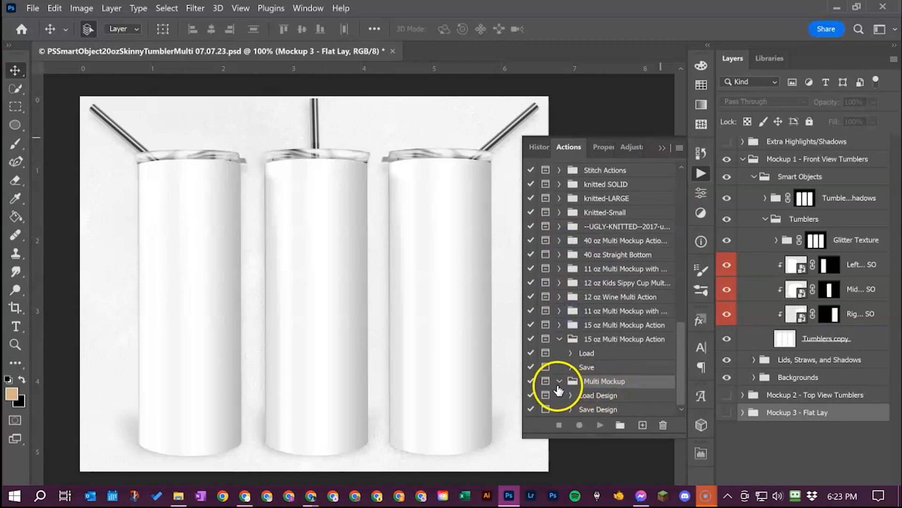
pyautogui.click(559, 340)
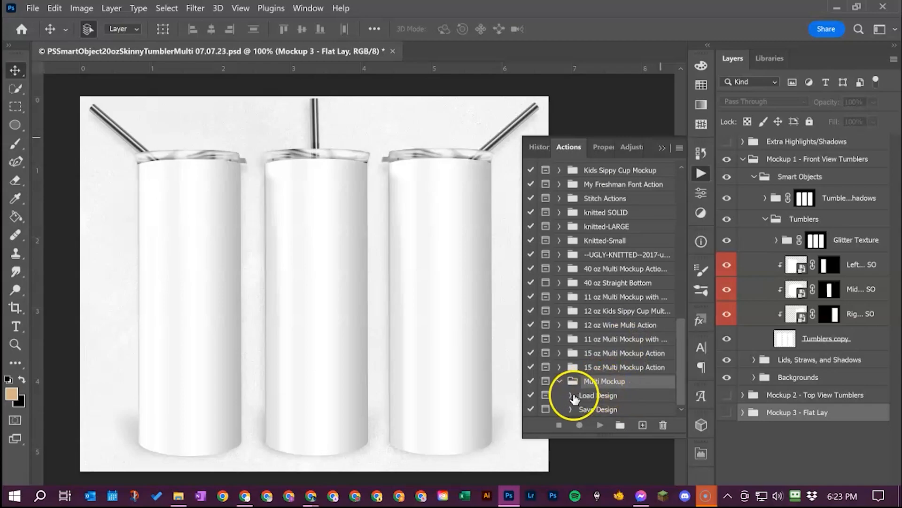
# Step: Run the Load Design action with Blue Yellow and White Glitter Paw Print Milky Way.jpg, accepting the design's placement at 100% size
pyautogui.click(588, 400)
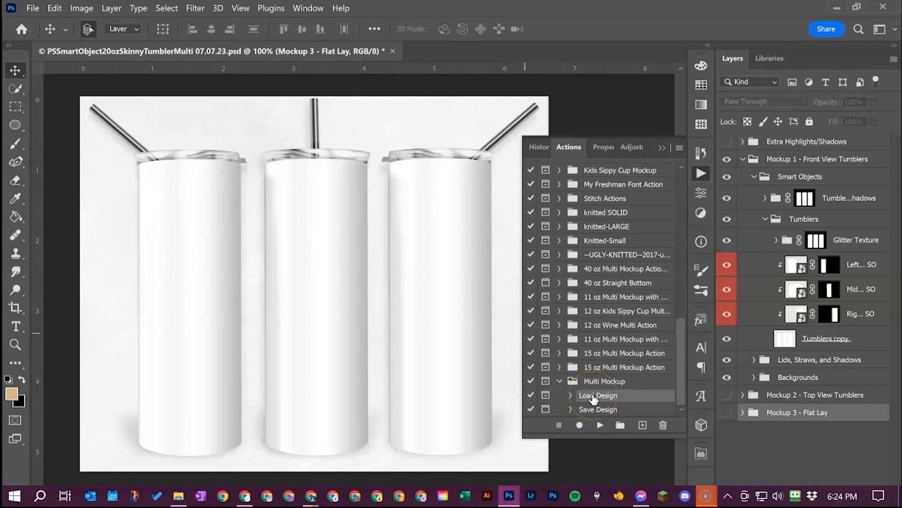
pyautogui.click(601, 426)
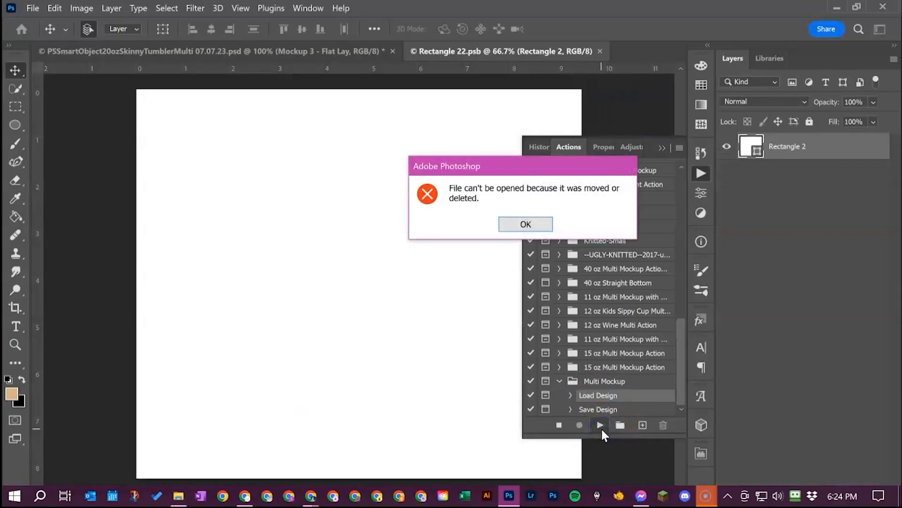
pyautogui.click(525, 225)
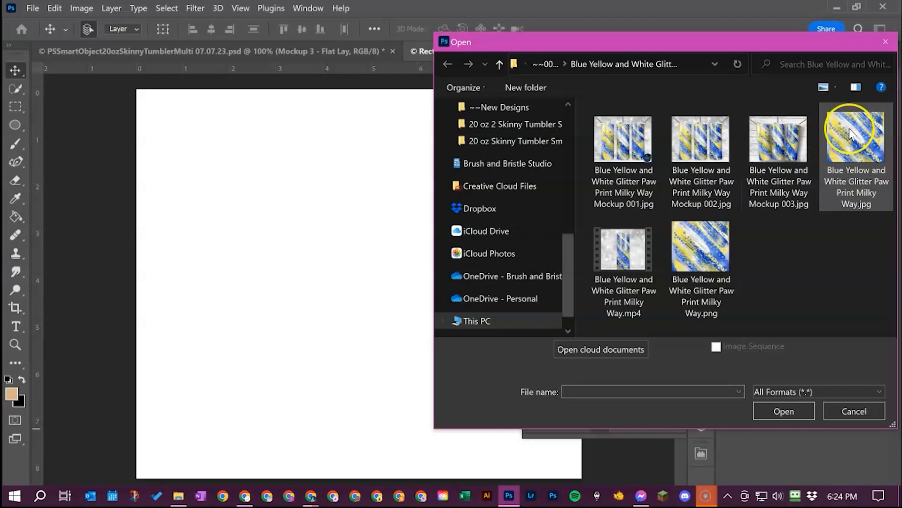
pyautogui.doubleClick(849, 129)
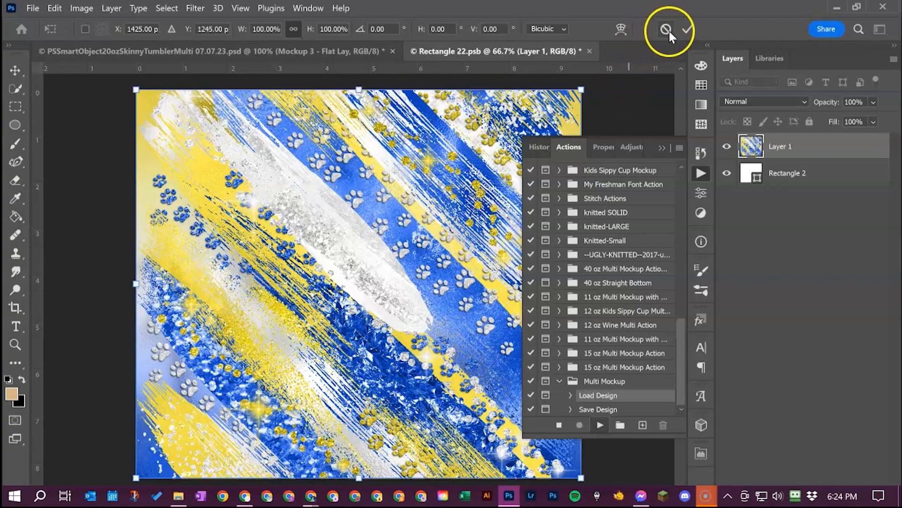
pyautogui.click(691, 27)
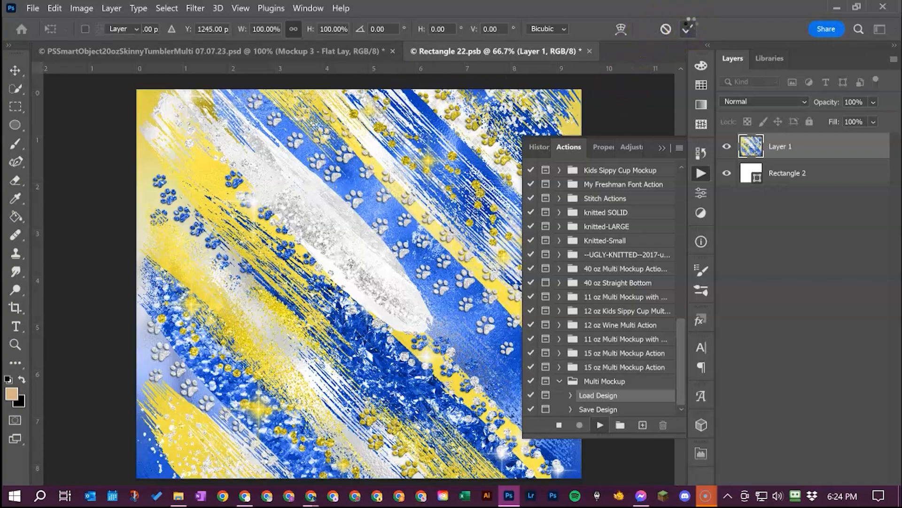
pyautogui.hotkey('ctrl', 's')
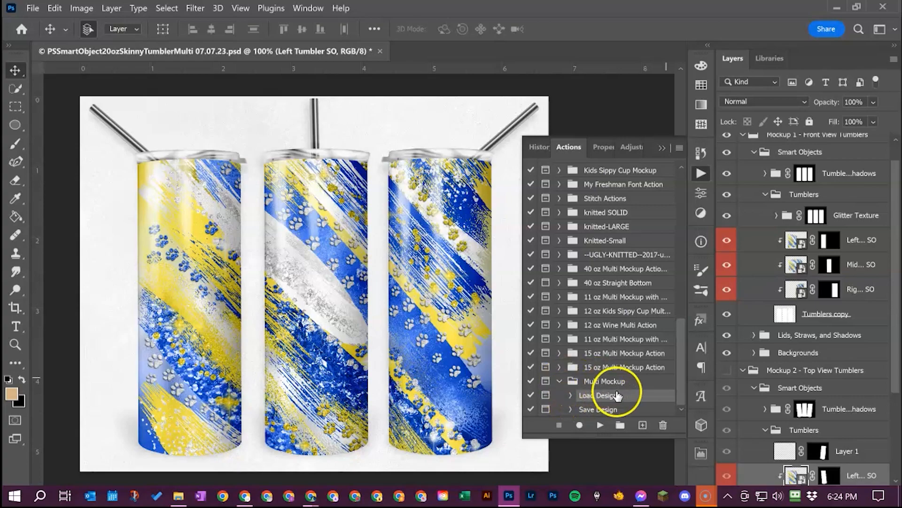
# Step: Run the Save Design action and save the front view as Mockup 001.jpg in the 20 oz Skinny Tumbler Smart Object Multi Mockup folder
pyautogui.scroll(2, 795, 275)
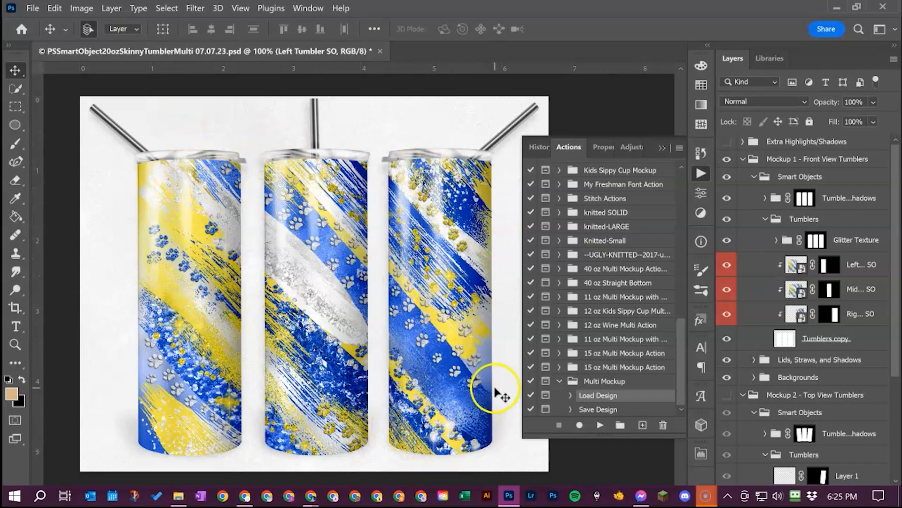
pyautogui.click(606, 408)
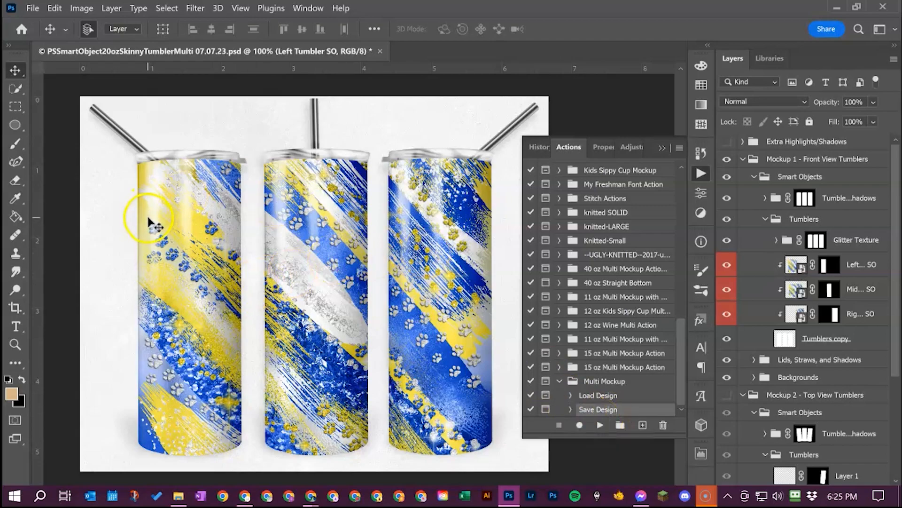
pyautogui.click(600, 425)
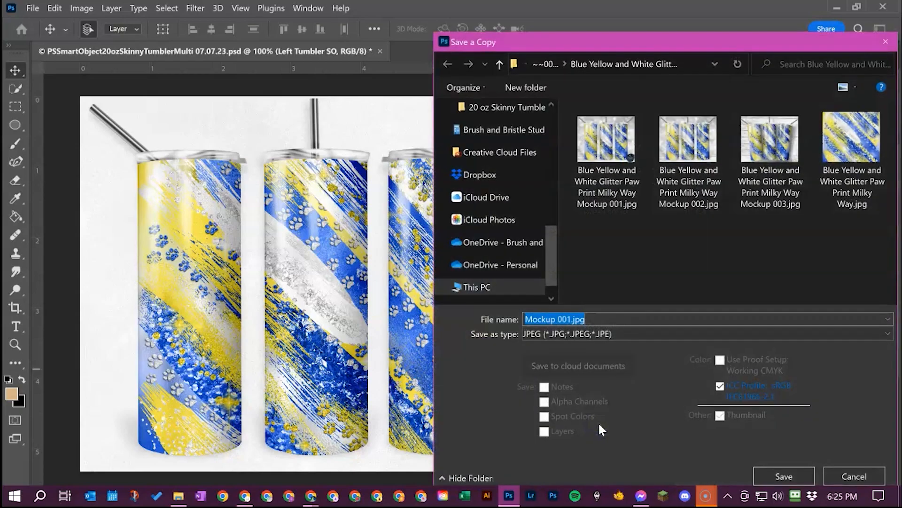
pyautogui.click(524, 107)
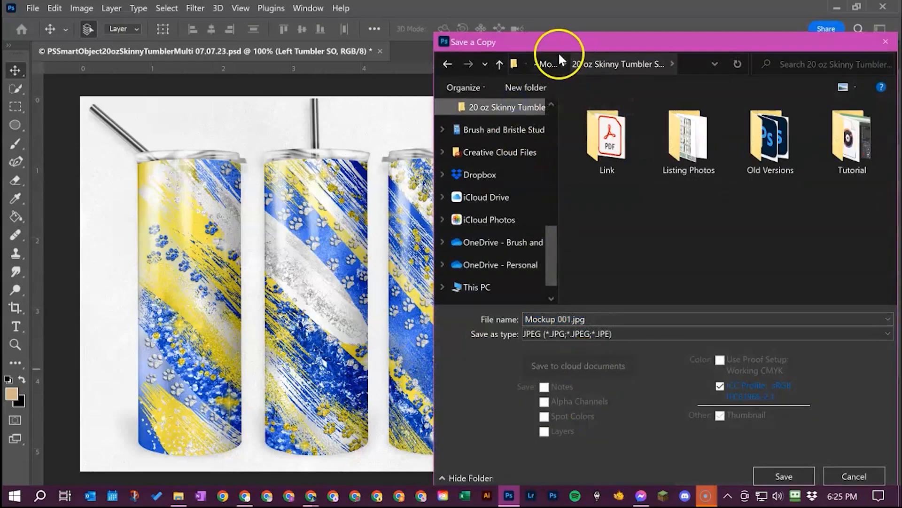
pyautogui.click(552, 64)
pyautogui.scroll(-3, 757, 219)
pyautogui.doubleClick(728, 229)
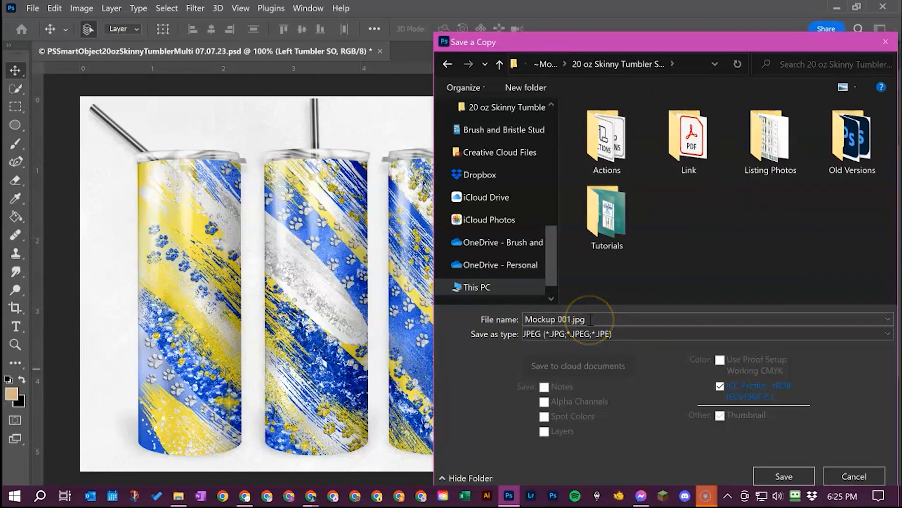
pyautogui.click(784, 475)
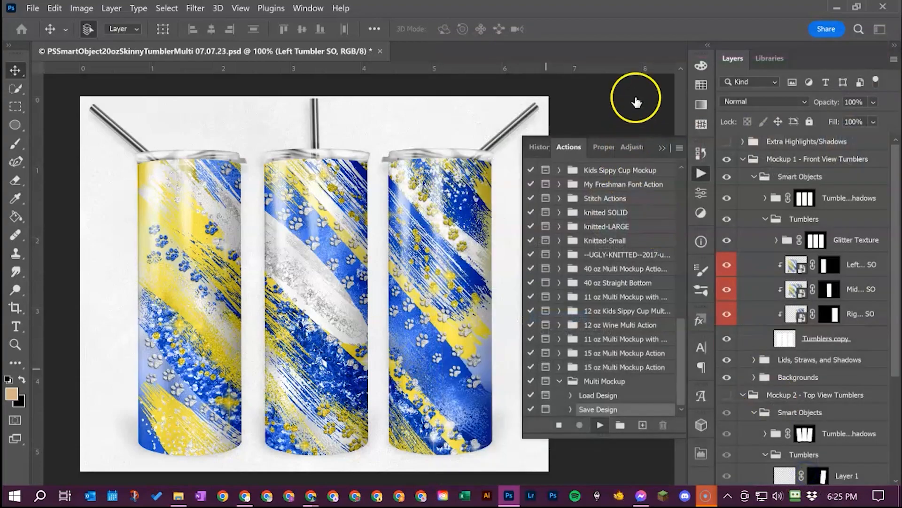
# Step: Save the top view as Mockup 002.jpg and the flat lay as Mockup 003.jpg in the same folder
pyautogui.click(549, 74)
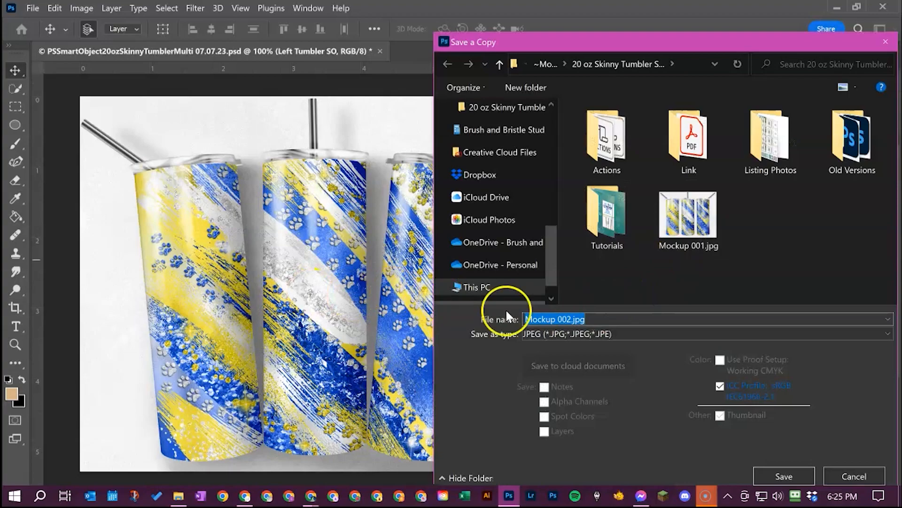
pyautogui.click(799, 475)
pyautogui.click(543, 63)
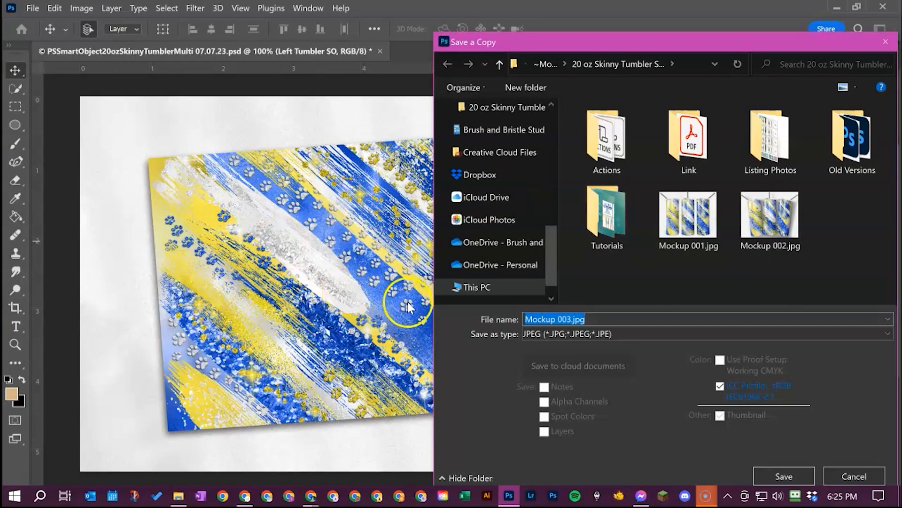
pyautogui.click(784, 476)
pyautogui.click(558, 60)
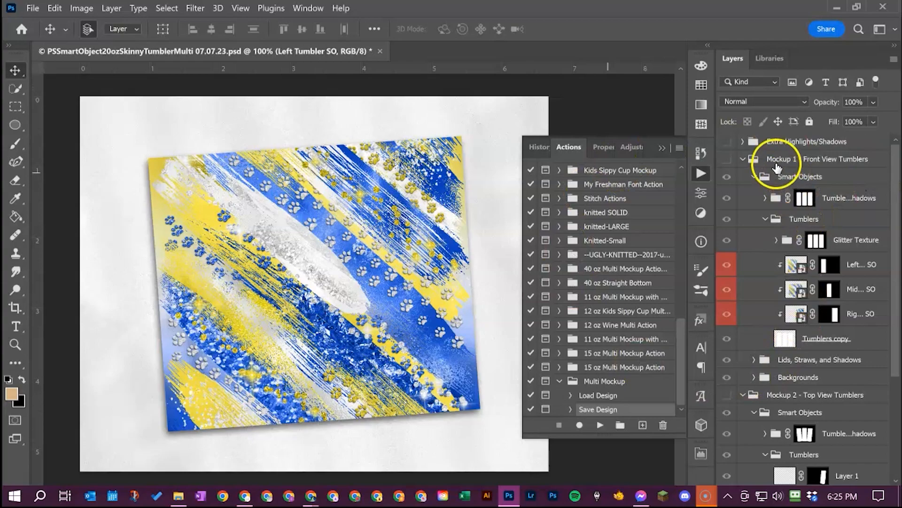
# Step: Record hiding the Mockup 3 group and showing the Mockup 1 group after the last Save command of the Save Design action
pyautogui.scroll(-2, 747, 311)
pyautogui.scroll(2, 747, 310)
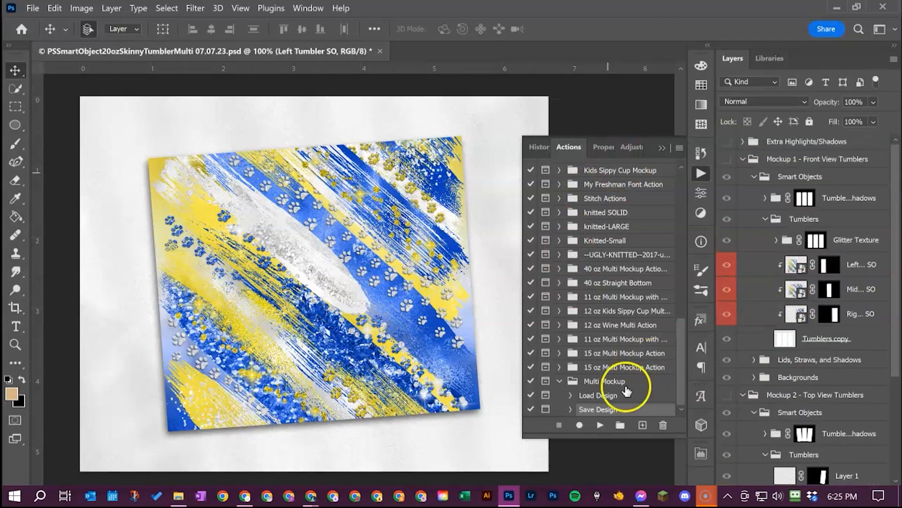
pyautogui.click(571, 410)
pyautogui.scroll(-3, 581, 397)
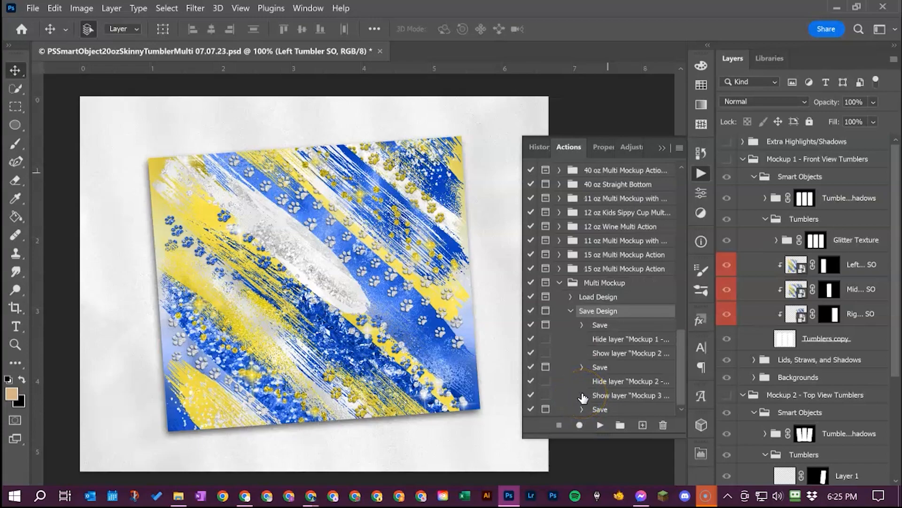
pyautogui.click(609, 409)
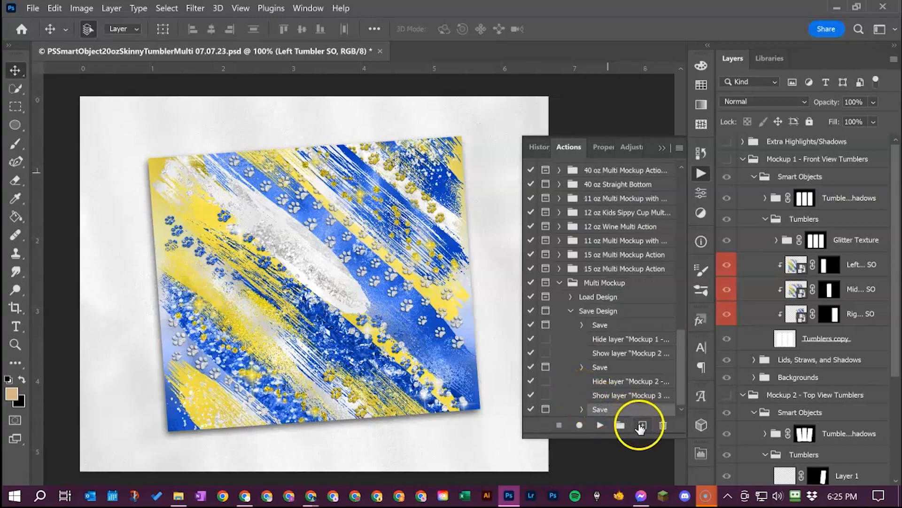
pyautogui.scroll(-6, 754, 416)
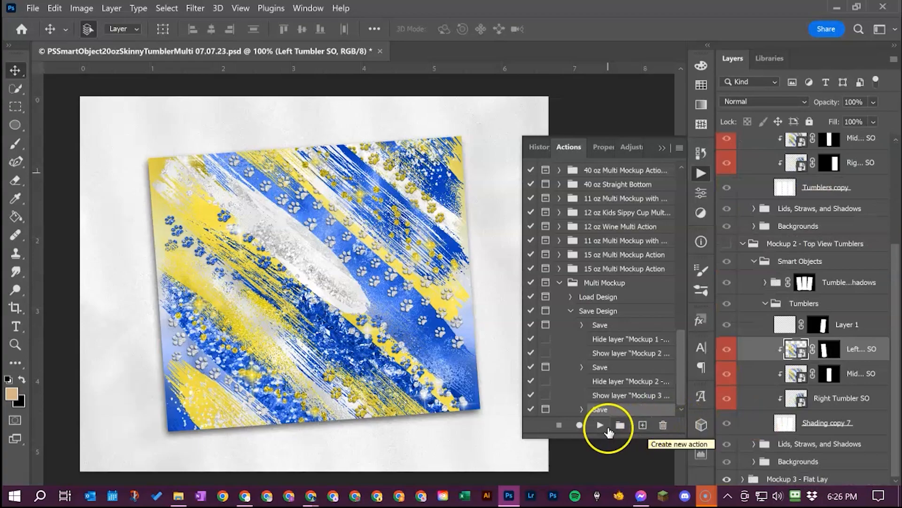
pyautogui.click(580, 427)
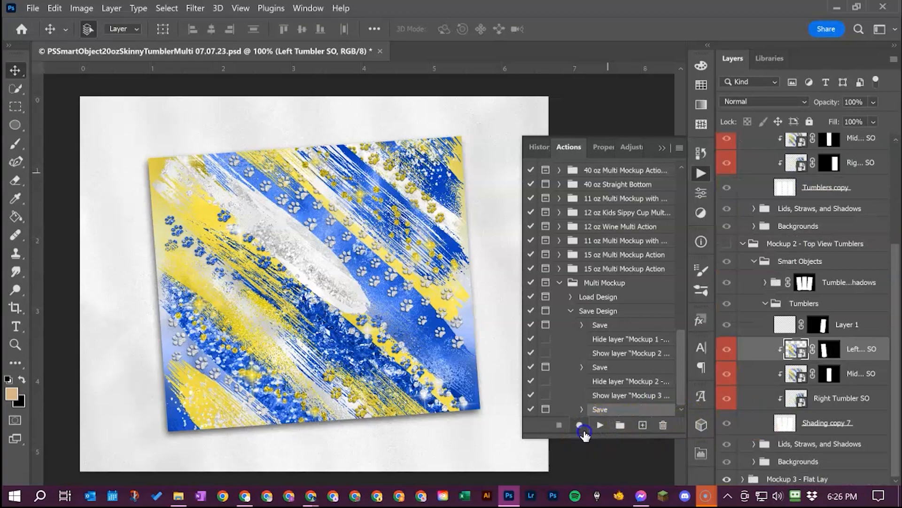
pyautogui.click(727, 479)
pyautogui.scroll(2, 789, 217)
pyautogui.scroll(3, 788, 217)
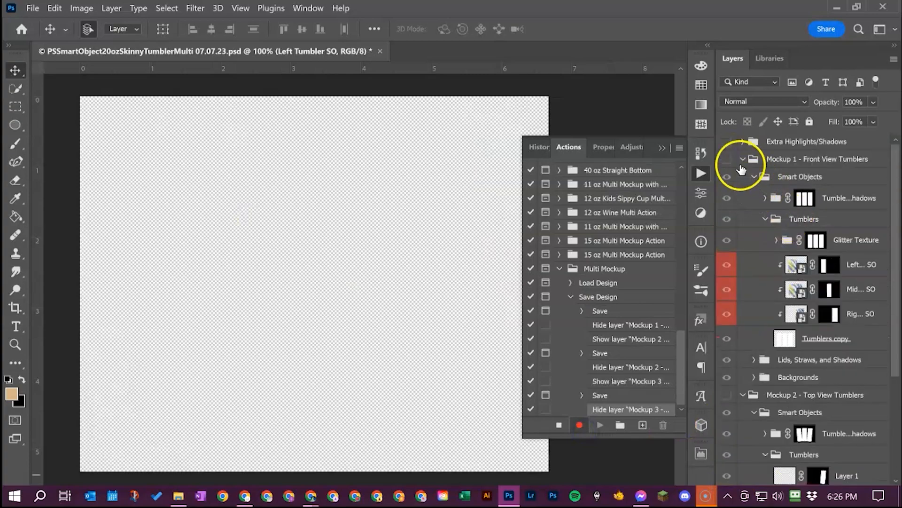
pyautogui.click(727, 158)
pyautogui.click(558, 425)
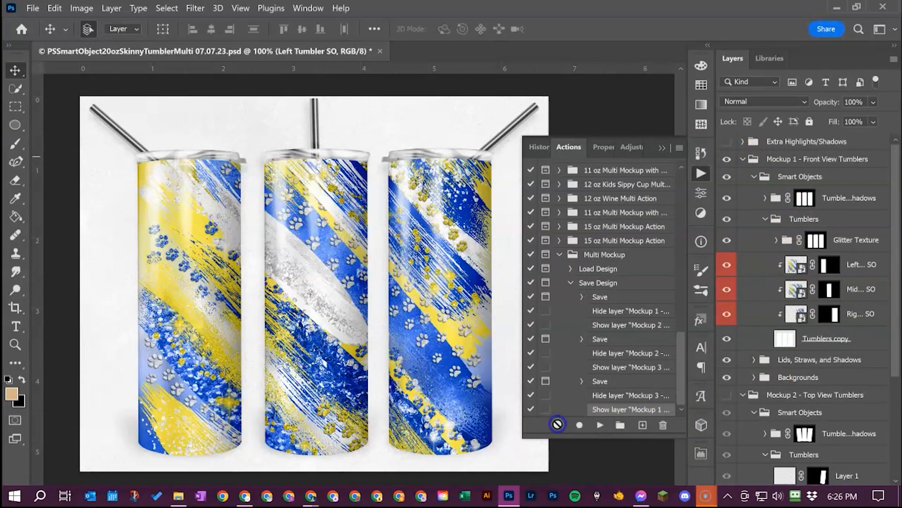
pyautogui.click(642, 257)
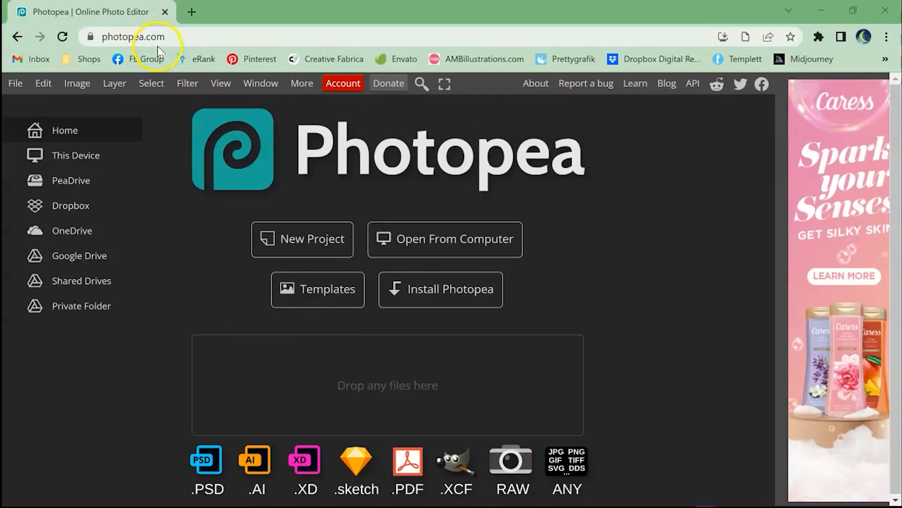
# Step: In Photopea, delete Mockup 001.jpg to Mockup 003.jpg from the multi mockup folder and open PSSmartObject20ozSkinnyTumblerMulti 07.07.23.psd
pyautogui.click(444, 242)
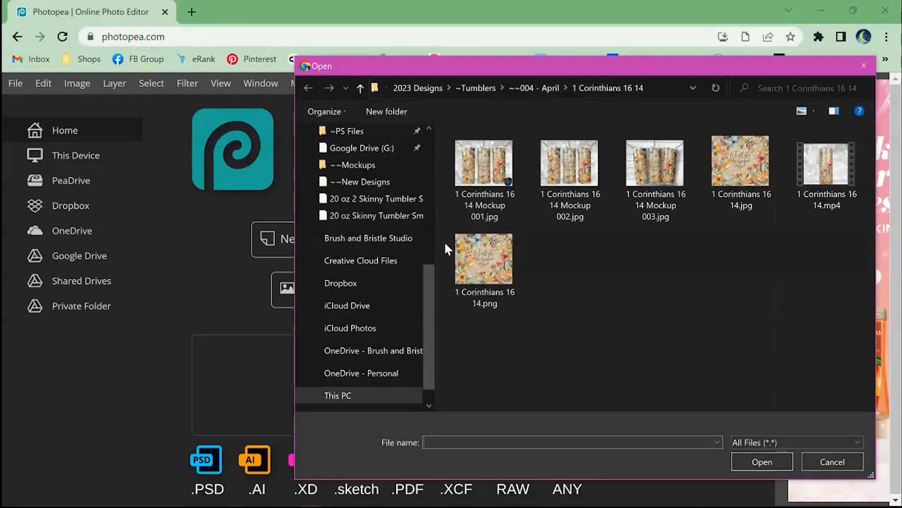
pyautogui.click(374, 215)
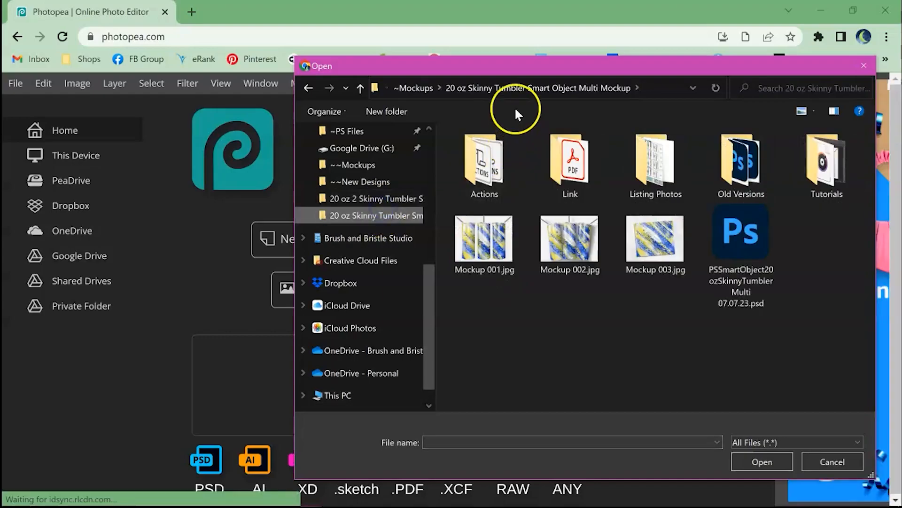
pyautogui.moveTo(647, 319); pyautogui.dragTo(466, 221)
pyautogui.press('Delete')
pyautogui.click(467, 218)
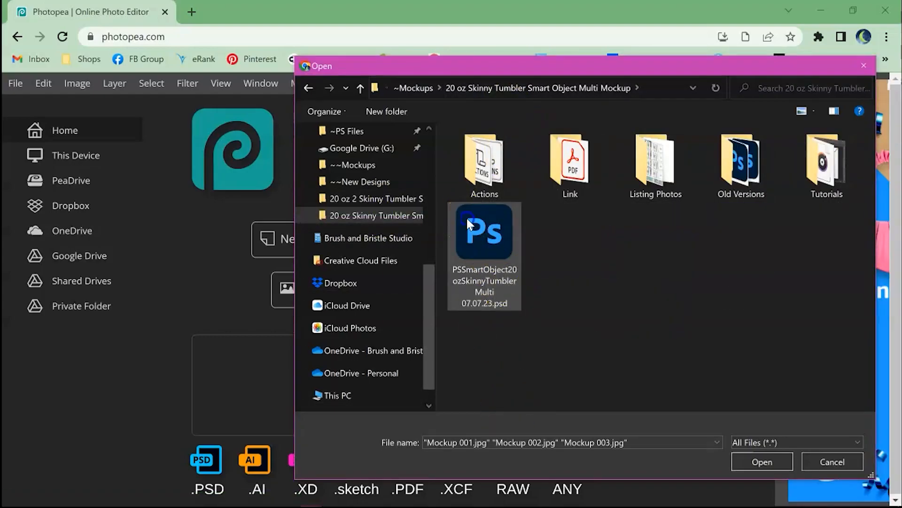
pyautogui.doubleClick(467, 218)
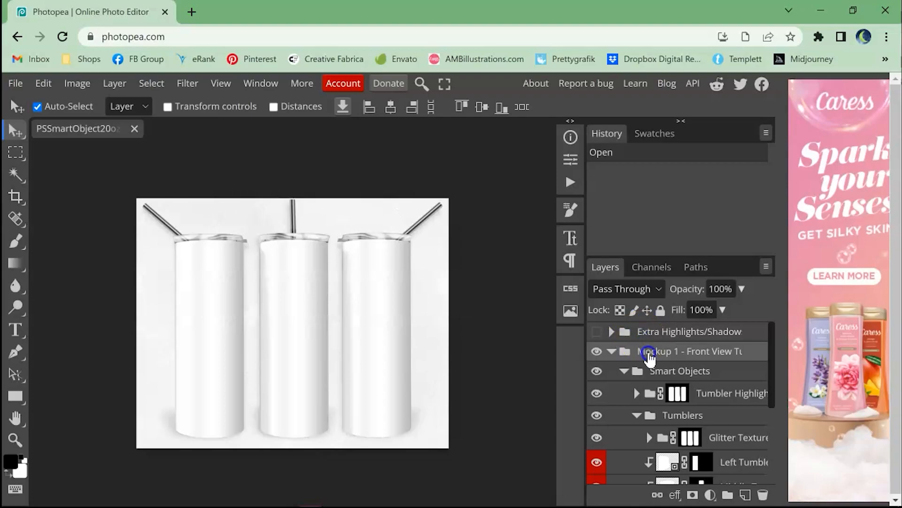
# Step: Open the contents of the Left Tumbler smart object in the Mockup 1 front view group for editing
pyautogui.scroll(-2, 634, 382)
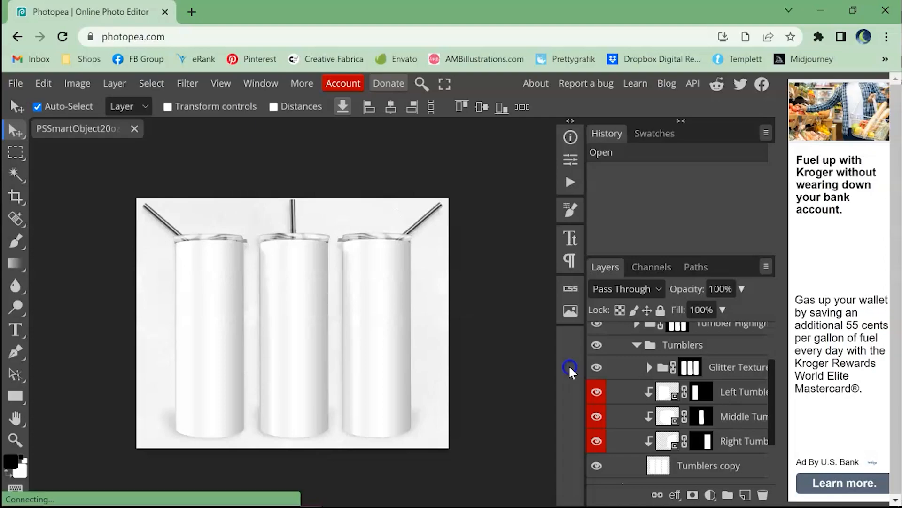
pyautogui.click(603, 444)
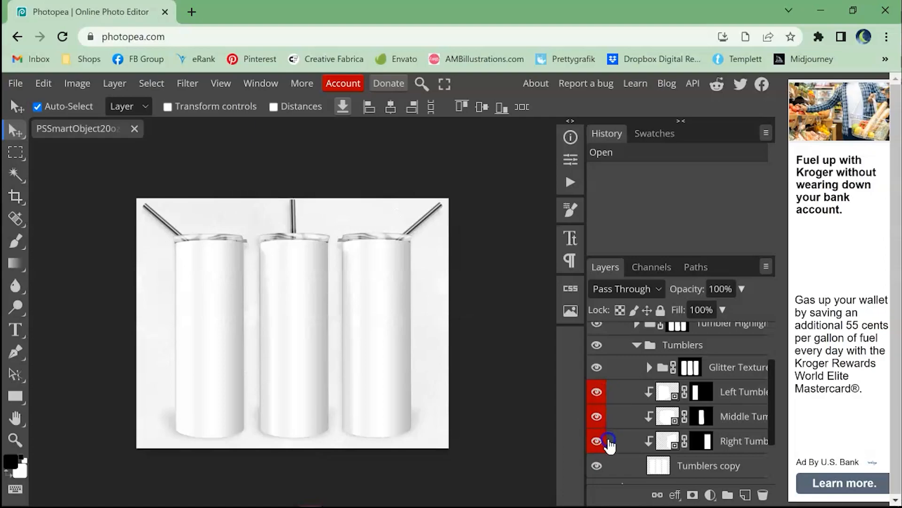
pyautogui.click(667, 392)
pyautogui.doubleClick(667, 392)
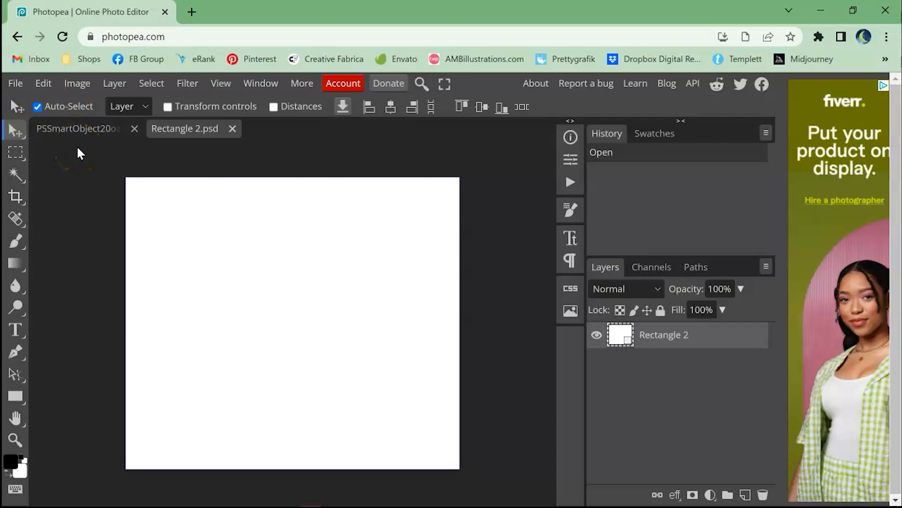
# Step: Open and place 1 Corinthians 16 14.jpg from the ~~004 - April tumbler designs folder into the smart object
pyautogui.click(17, 83)
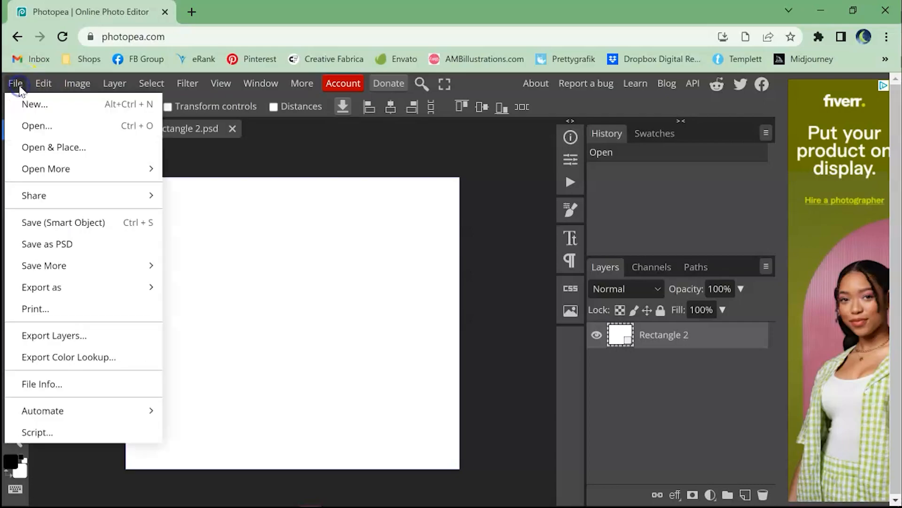
pyautogui.click(92, 149)
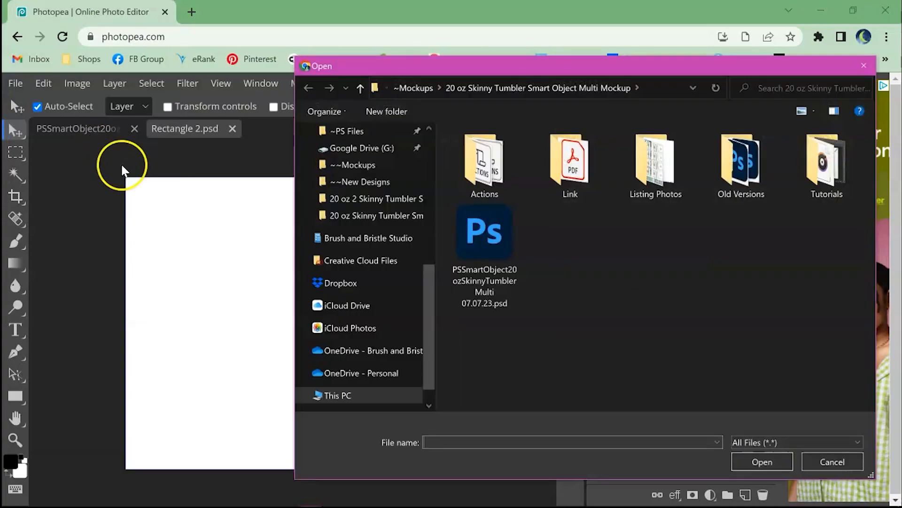
pyautogui.scroll(2, 356, 215)
pyautogui.scroll(2, 356, 215)
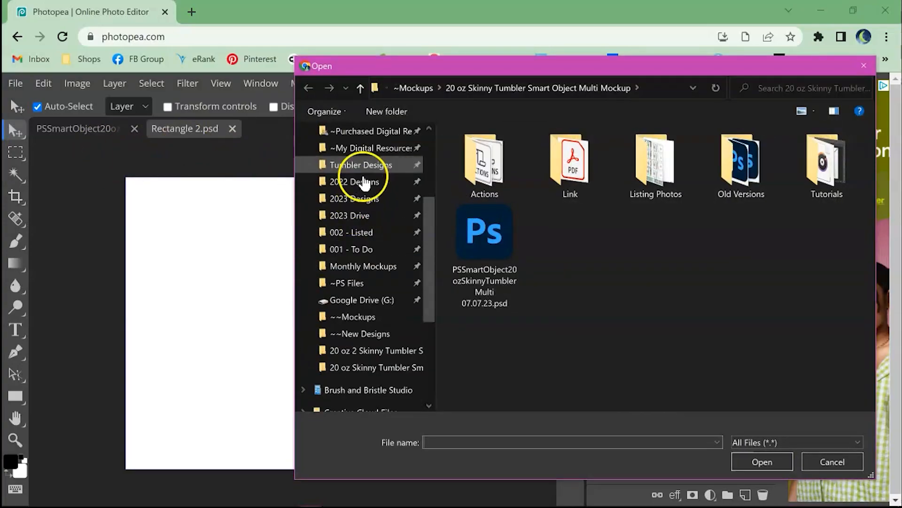
pyautogui.click(353, 199)
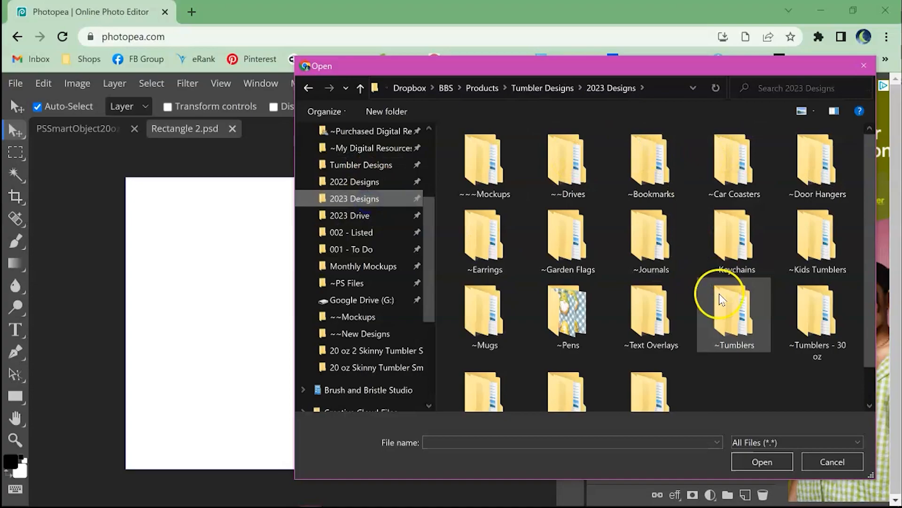
pyautogui.doubleClick(726, 304)
pyautogui.doubleClick(743, 173)
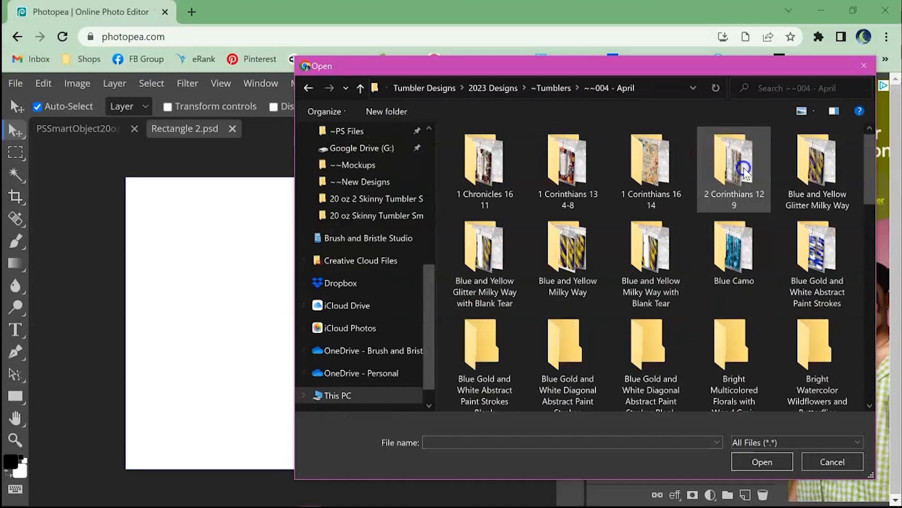
pyautogui.doubleClick(679, 179)
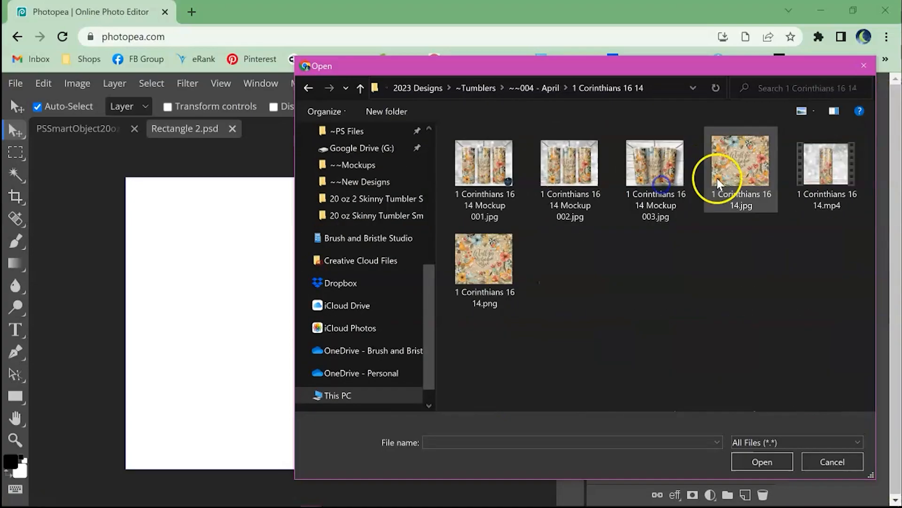
pyautogui.doubleClick(719, 181)
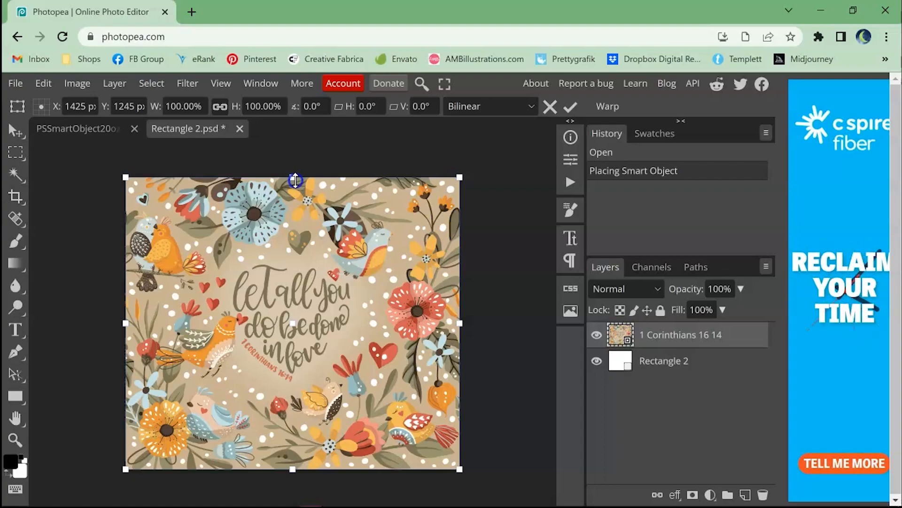
# Step: Accept the placed design at 100% width and height with the proportions linked
pyautogui.moveTo(296, 180)
pyautogui.mouseDown()
pyautogui.moveTo(299, 253)
pyautogui.moveTo(295, 178)
pyautogui.mouseUp()
pyautogui.click(220, 106)
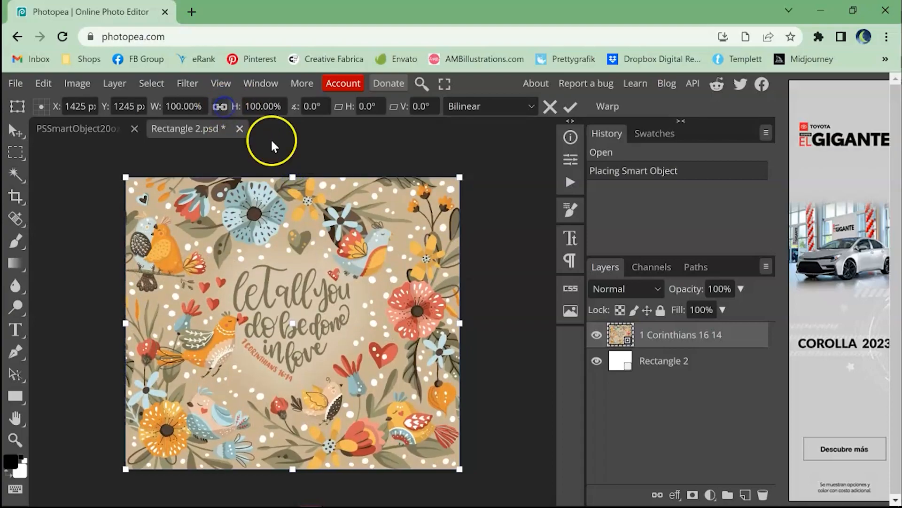
pyautogui.click(224, 104)
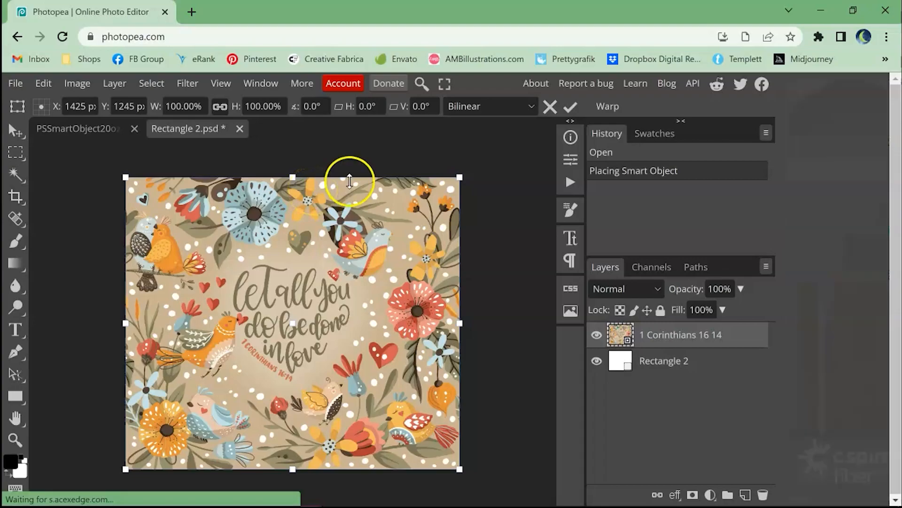
pyautogui.click(569, 108)
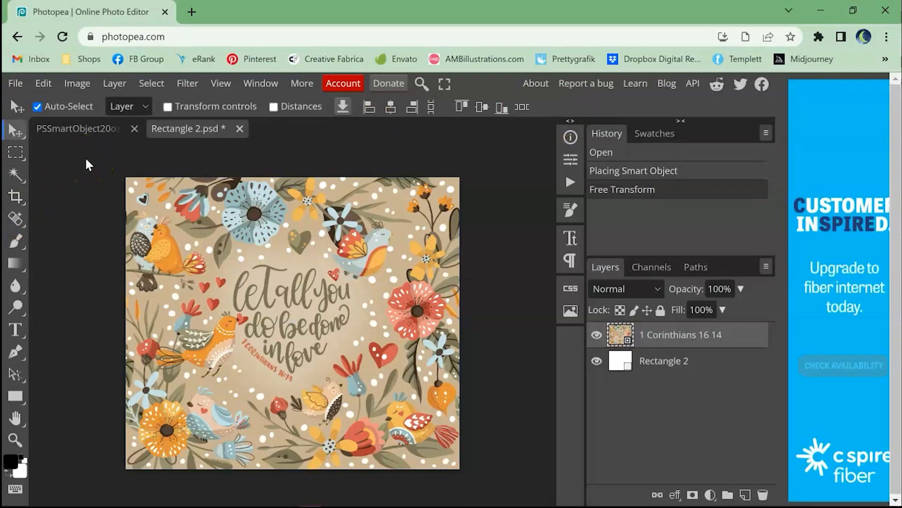
# Step: Save the smart object with the placed design and return to the tumbler mockup document
pyautogui.click(17, 83)
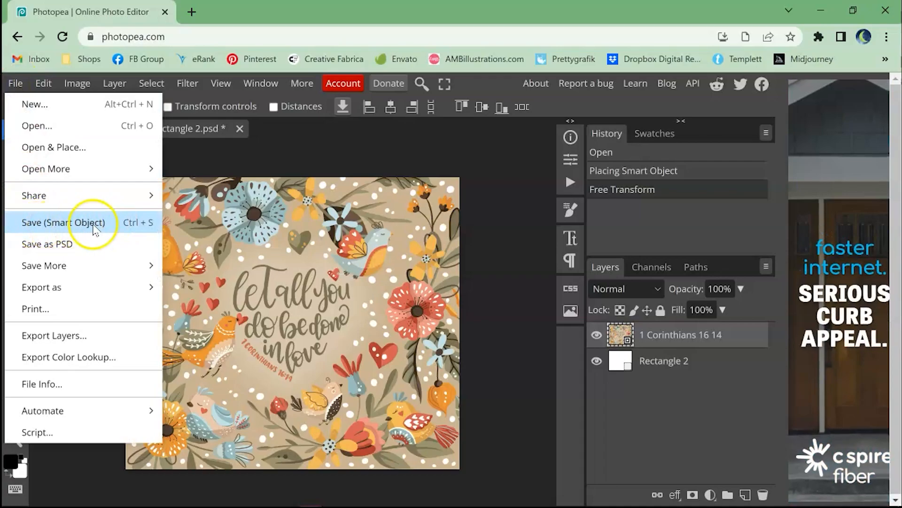
pyautogui.click(108, 225)
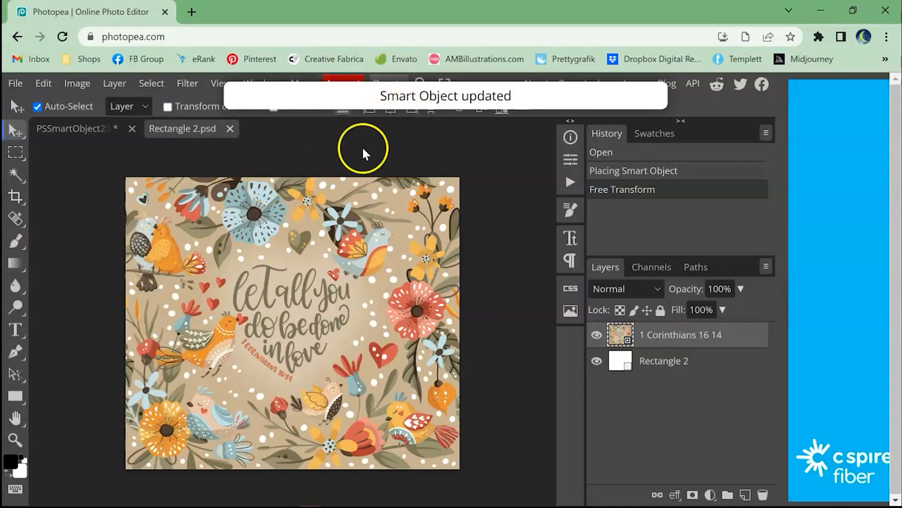
pyautogui.click(84, 131)
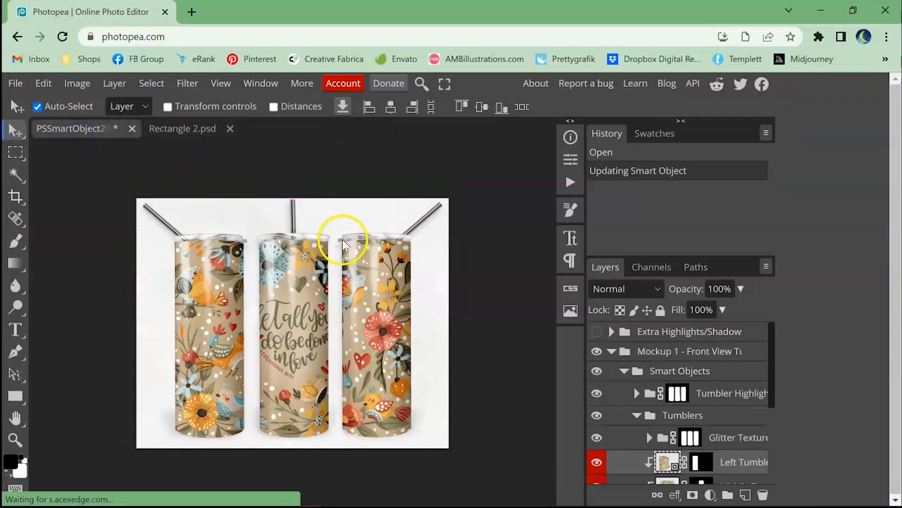
# Step: Collapse the Mockup 1 group, check the design on the top view and flat lay mockups, and show the front view again
pyautogui.click(612, 351)
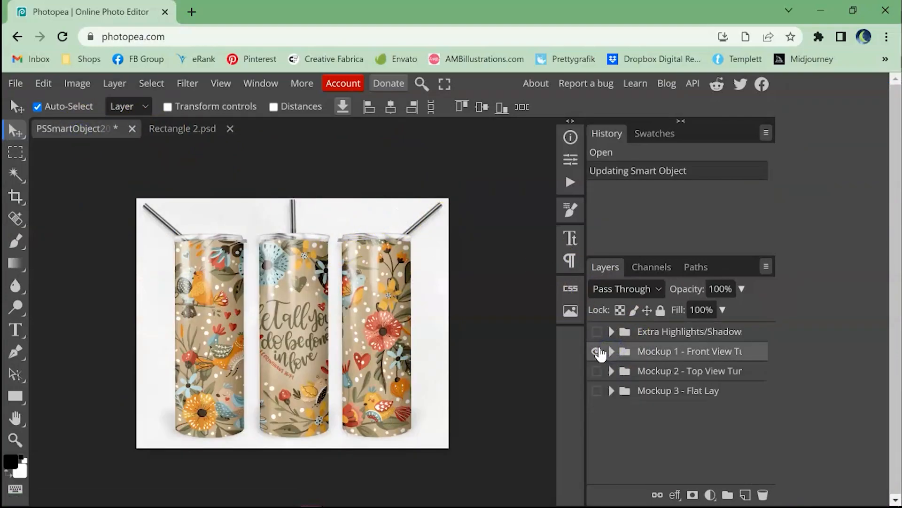
pyautogui.click(597, 351)
pyautogui.click(597, 371)
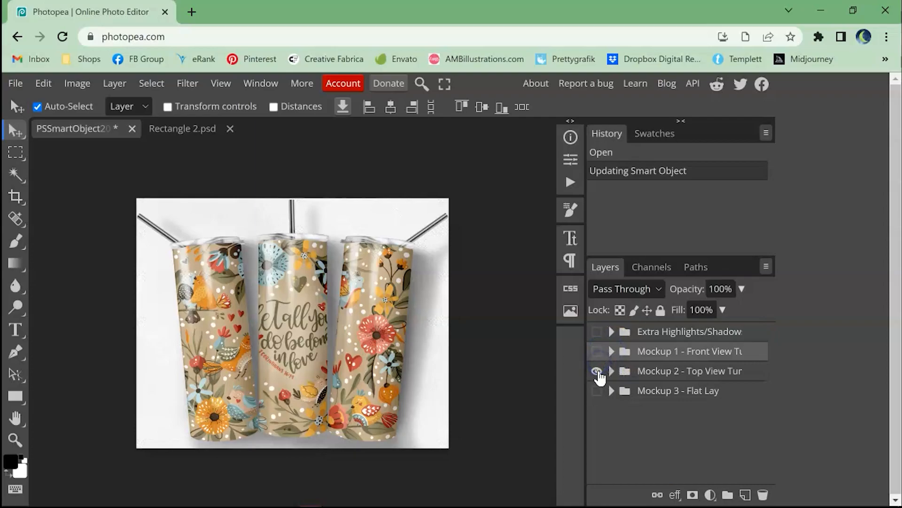
pyautogui.click(598, 370)
pyautogui.click(598, 391)
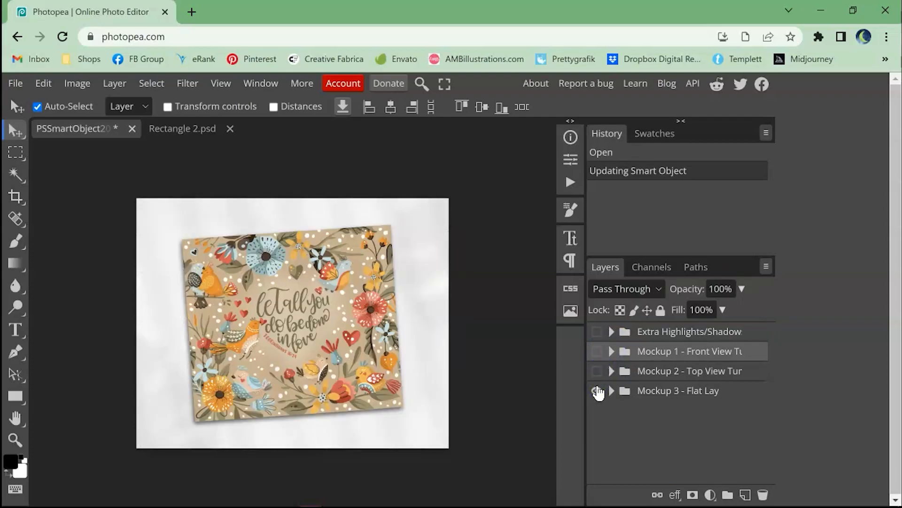
pyautogui.click(598, 391)
pyautogui.click(597, 351)
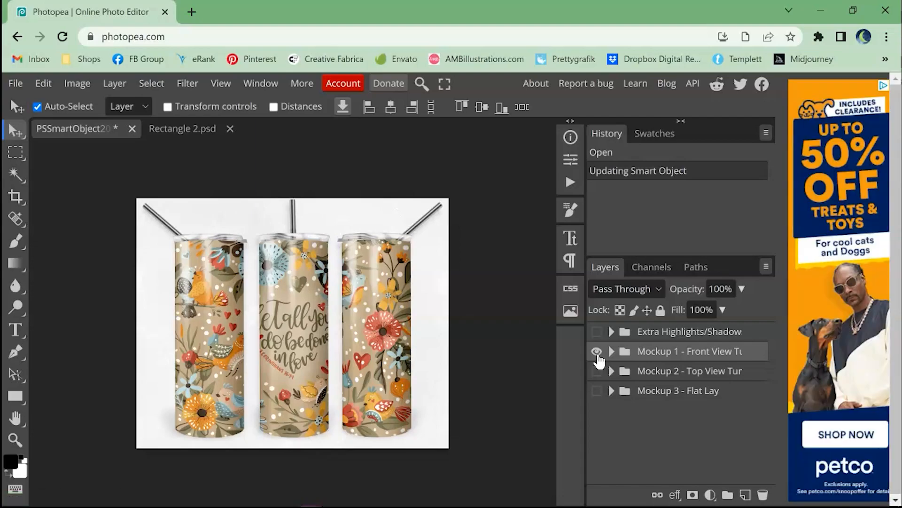
pyautogui.click(109, 385)
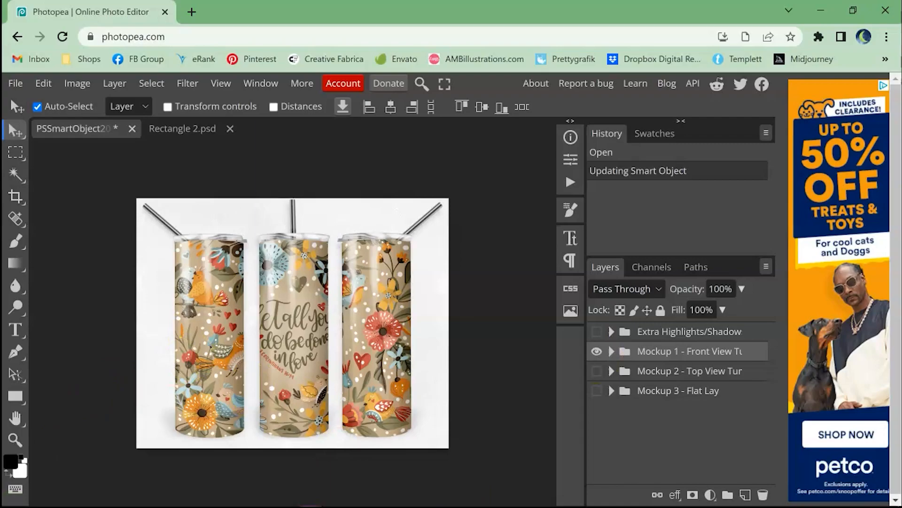